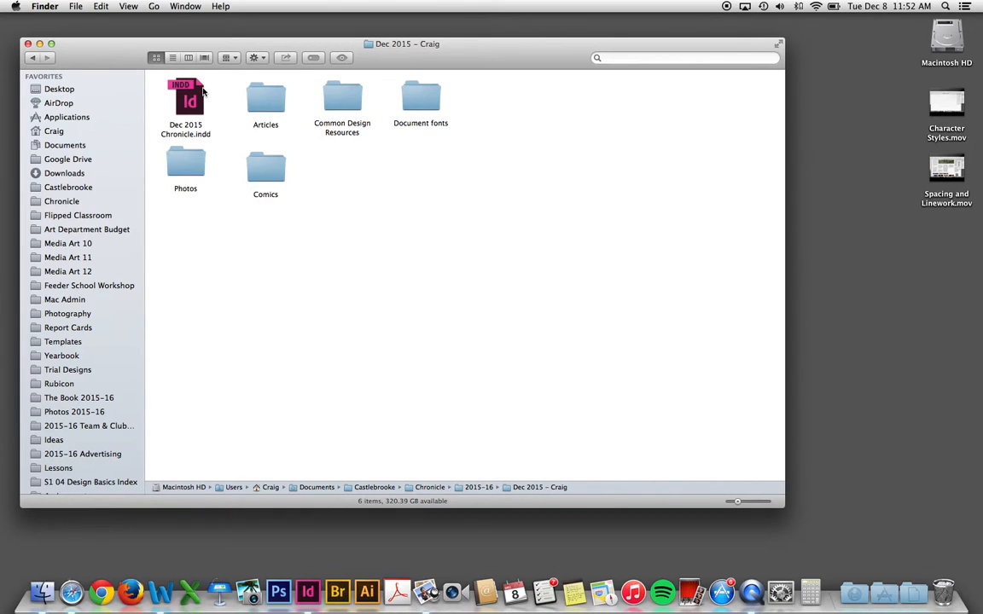
# - Open the Articles folder and find the Coffee House .docx among its 20 articles in list view
pyautogui.doubleClick(267, 101)
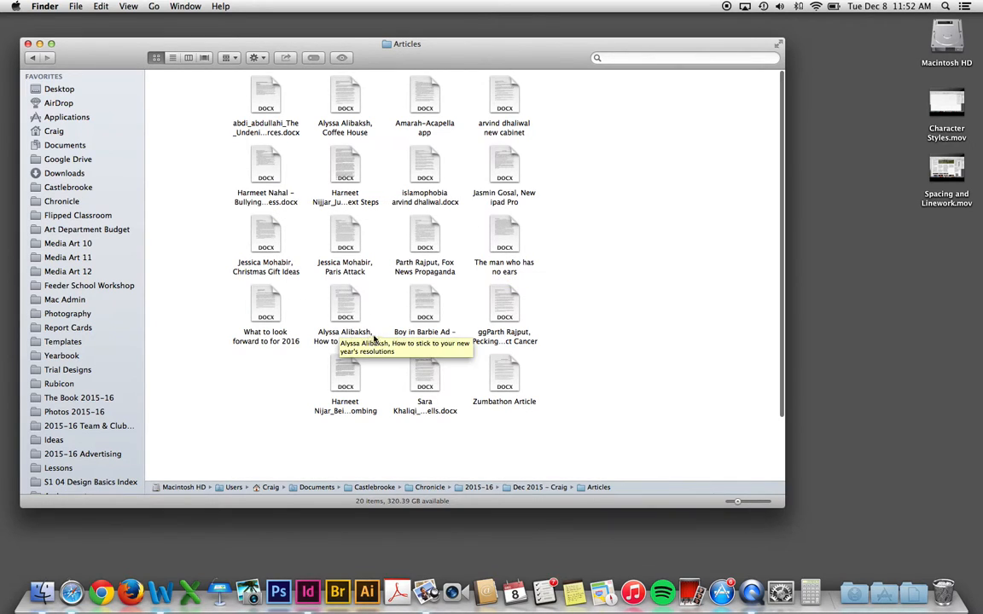
pyautogui.click(173, 58)
pyautogui.click(215, 100)
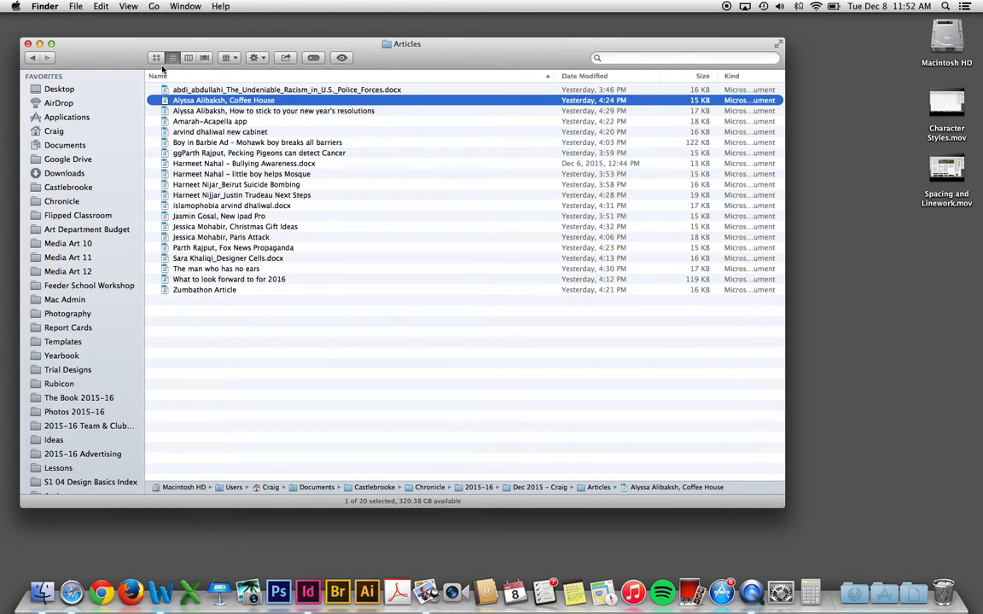
pyautogui.click(157, 58)
# - Open the Coffee House article in Word and review its headline, italic deck and byline
pyautogui.doubleClick(329, 90)
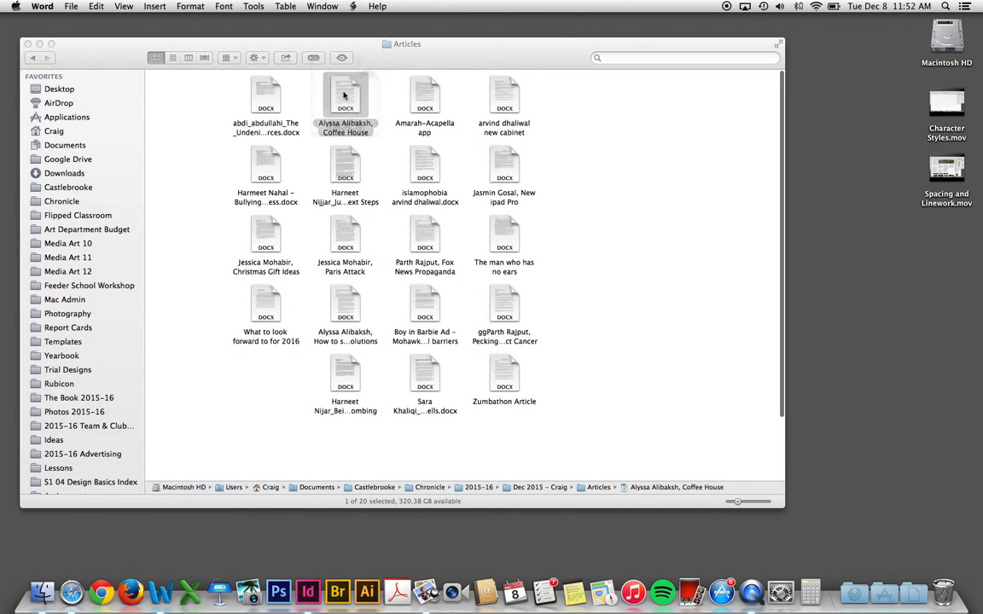
pyautogui.scroll(-8, 418, 235)
pyautogui.scroll(8, 419, 235)
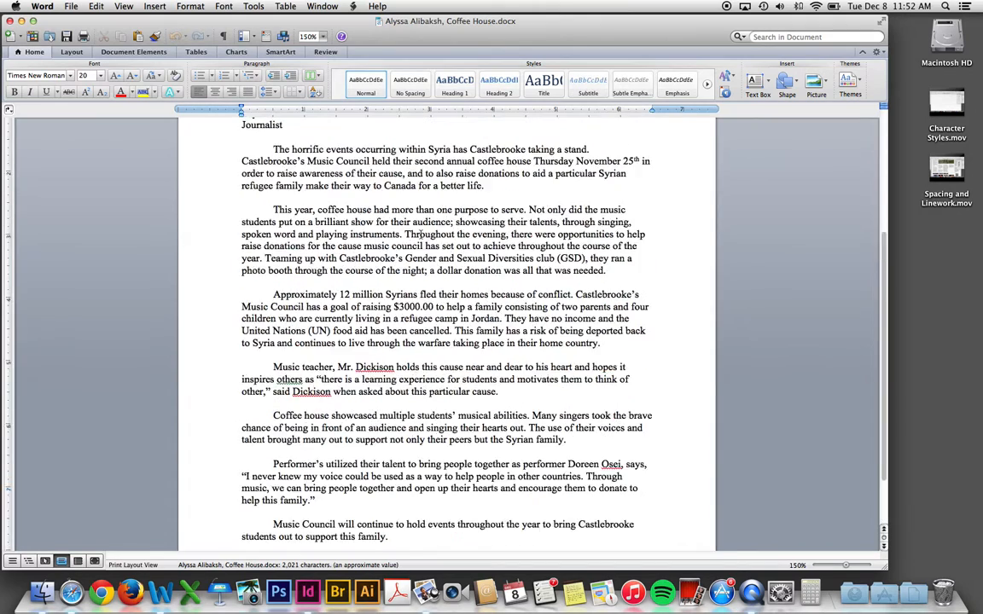
pyautogui.click(315, 204)
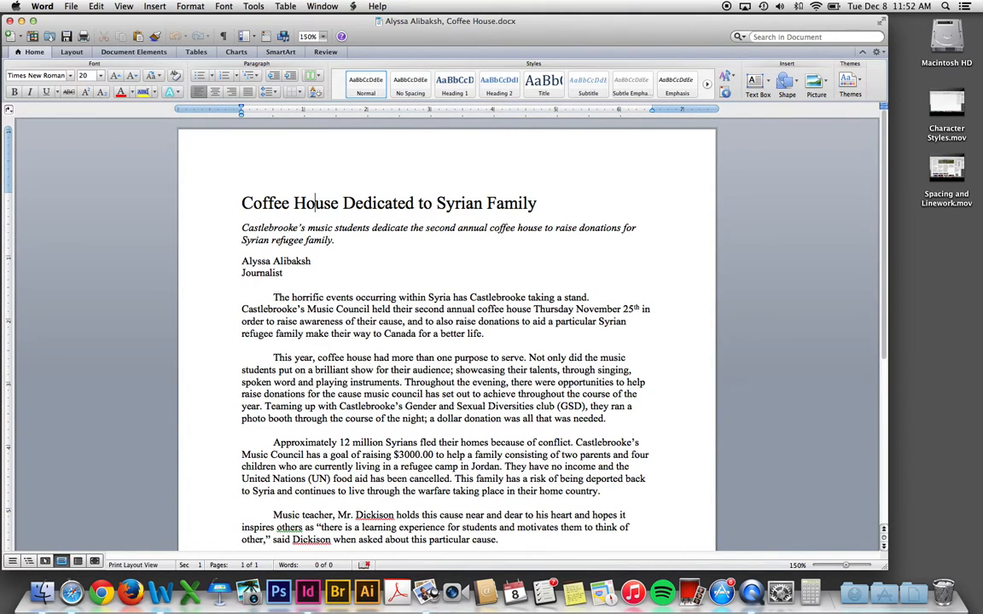
pyautogui.moveTo(242, 228); pyautogui.dragTo(305, 242)
pyautogui.tripleClick(266, 261)
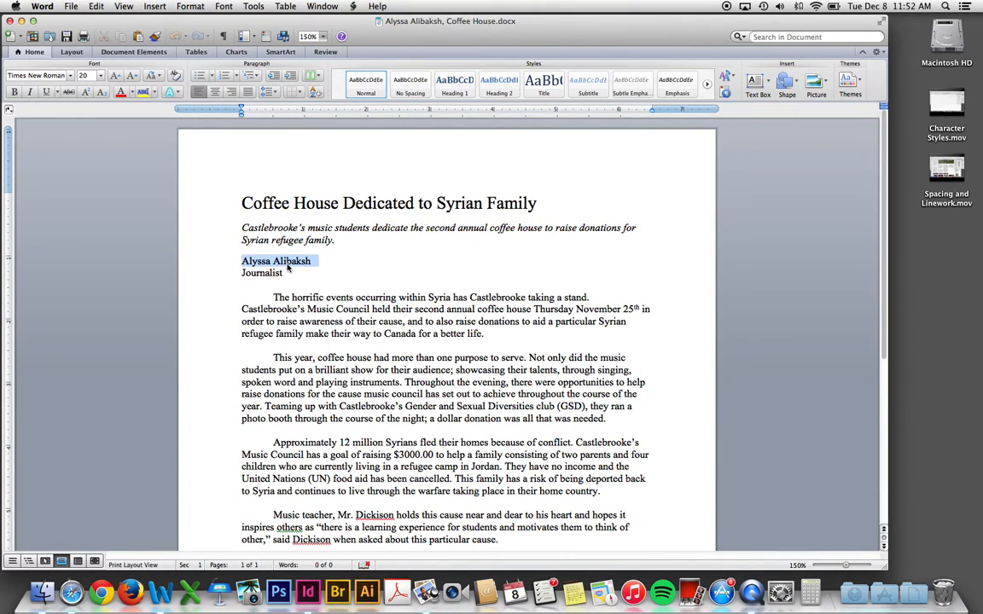
pyautogui.moveTo(259, 273); pyautogui.dragTo(320, 343)
# - Remove the first-line indents from the first, This year and Approximately paragraphs
pyautogui.click(370, 373)
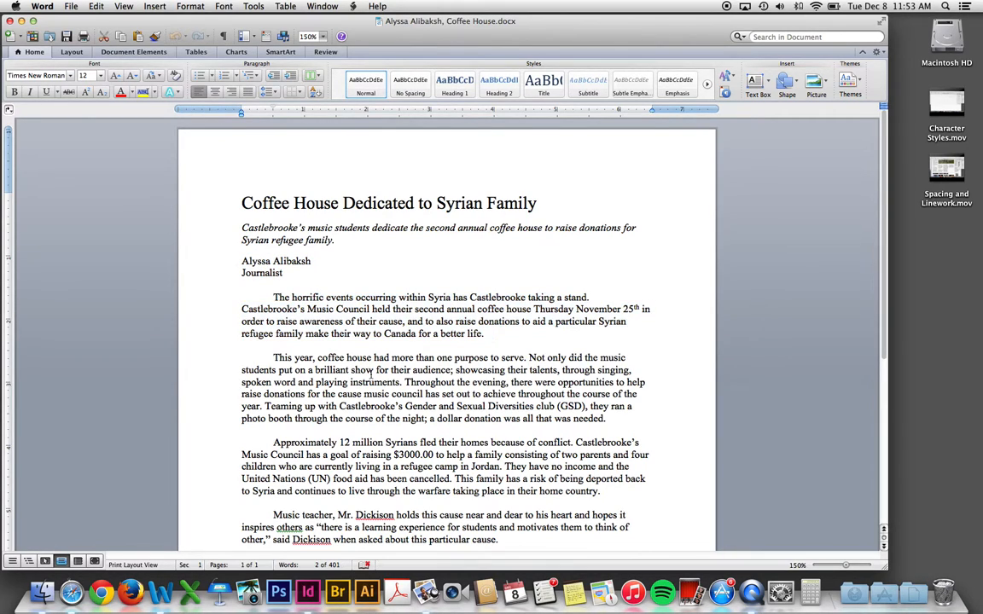
pyautogui.click(271, 298)
pyautogui.press('BackSpace')
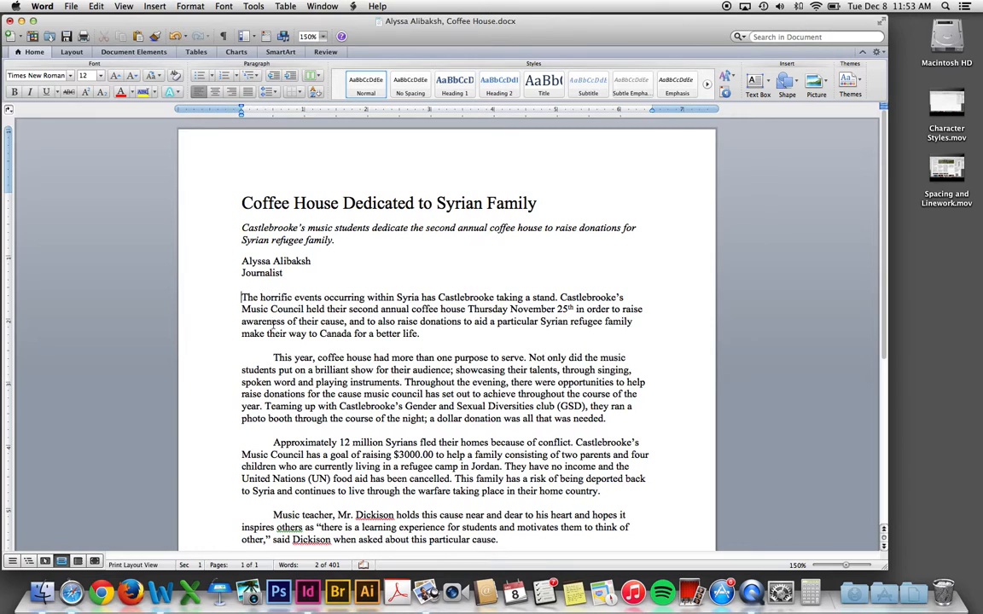
pyautogui.click(273, 357)
pyautogui.press('BackSpace')
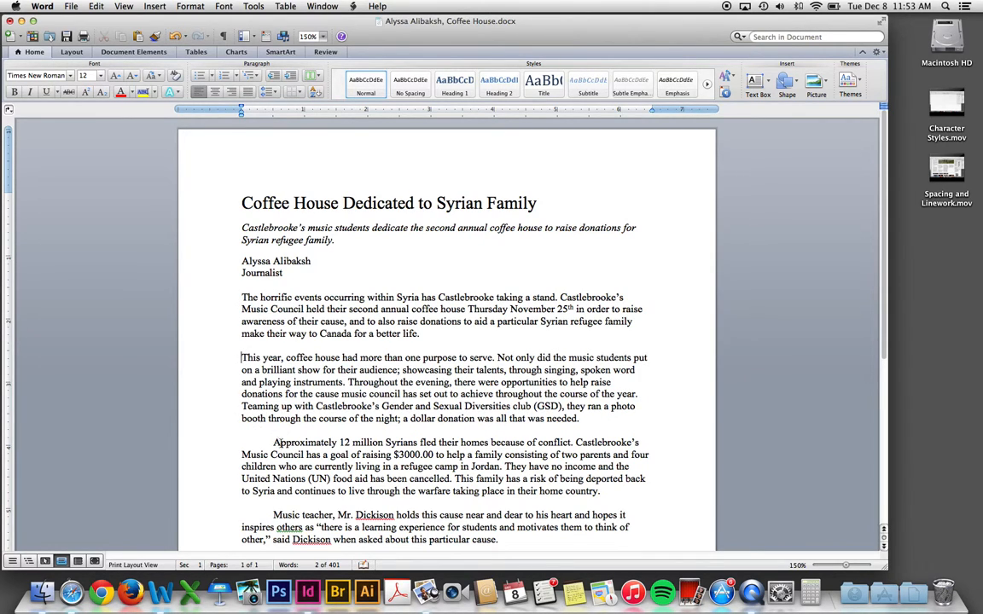
pyautogui.press('BackSpace')
pyautogui.scroll(-4, 282, 384)
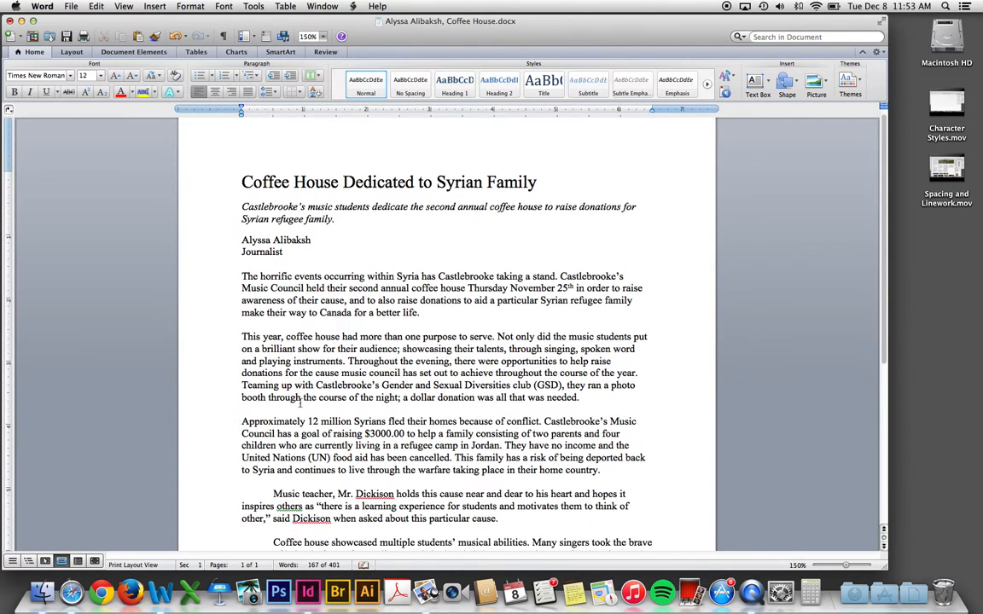
pyautogui.scroll(-2, 299, 401)
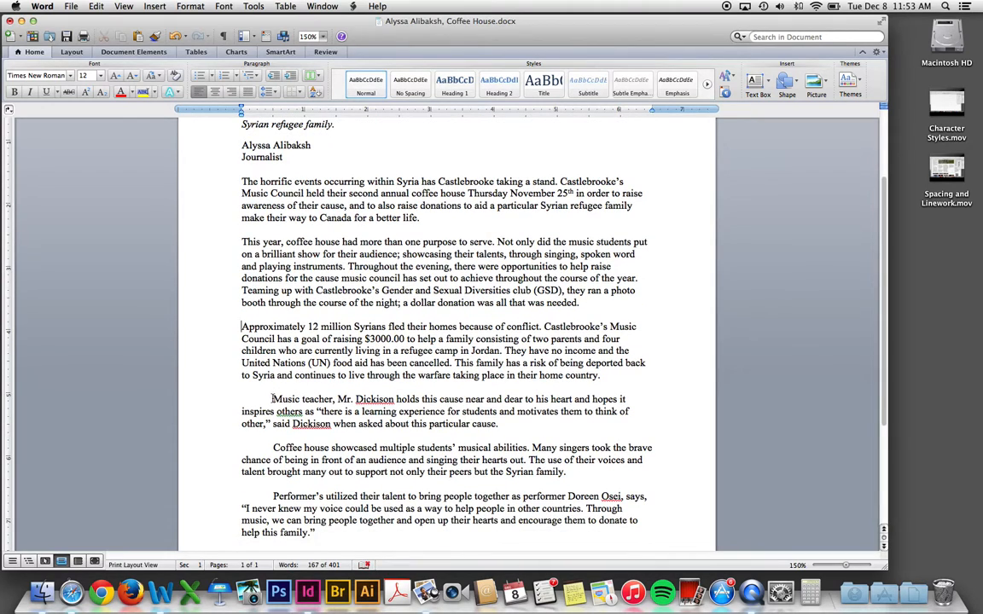
# - Remove the indents from the Music teacher, Coffee house and closing paragraphs
pyautogui.click(272, 399)
pyautogui.press('BackSpace')
pyautogui.click(273, 447)
pyautogui.press('BackSpace')
pyautogui.press('BackSpace')
pyautogui.scroll(-3, 281, 461)
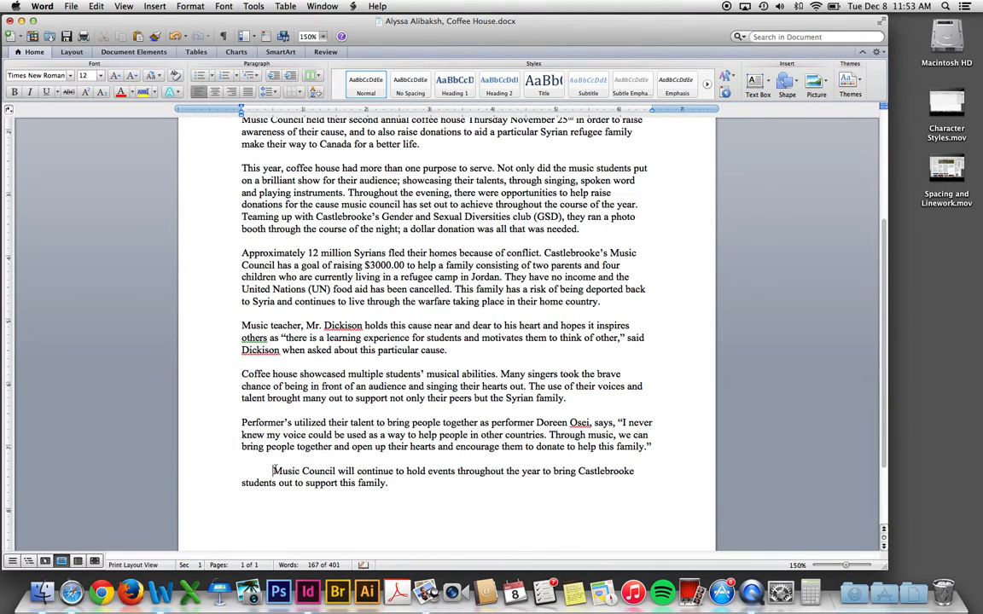
pyautogui.press('BackSpace')
# - Clear the selection and save the edited Coffee House article
pyautogui.moveTo(248, 230); pyautogui.dragTo(265, 245)
pyautogui.click(259, 230)
pyautogui.scroll(5, 260, 156)
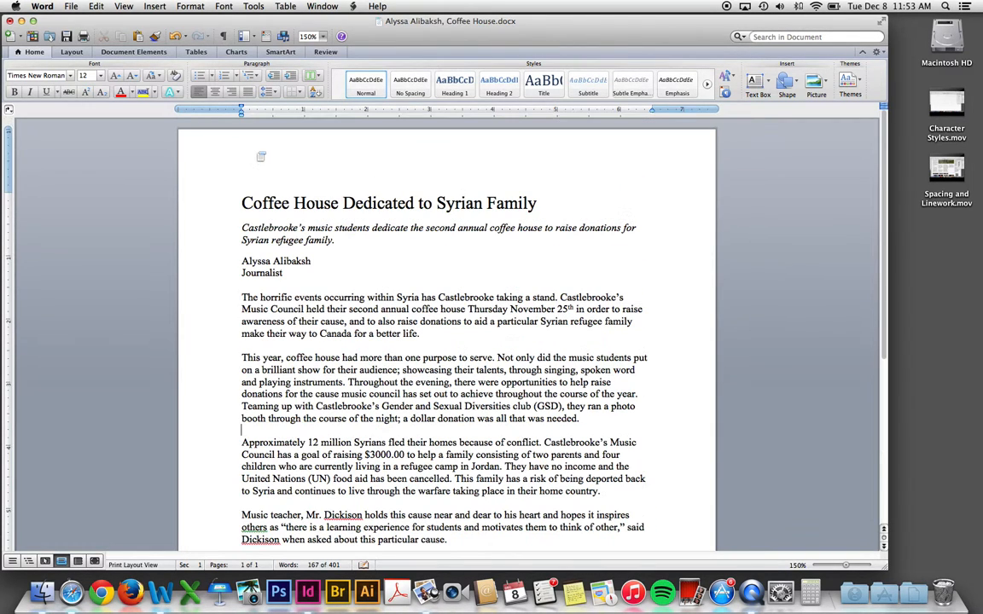
pyautogui.click(71, 6)
pyautogui.click(98, 95)
# - Go back to the issue's main folder and open the Photos folder
pyautogui.moveTo(443, 36); pyautogui.dragTo(672, 149)
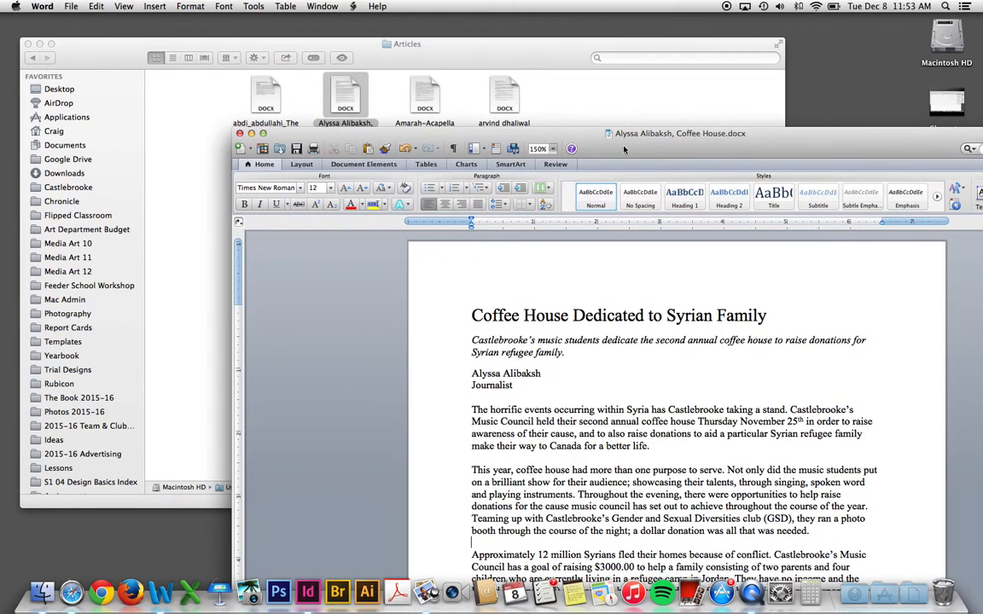
pyautogui.click(538, 96)
pyautogui.click(32, 57)
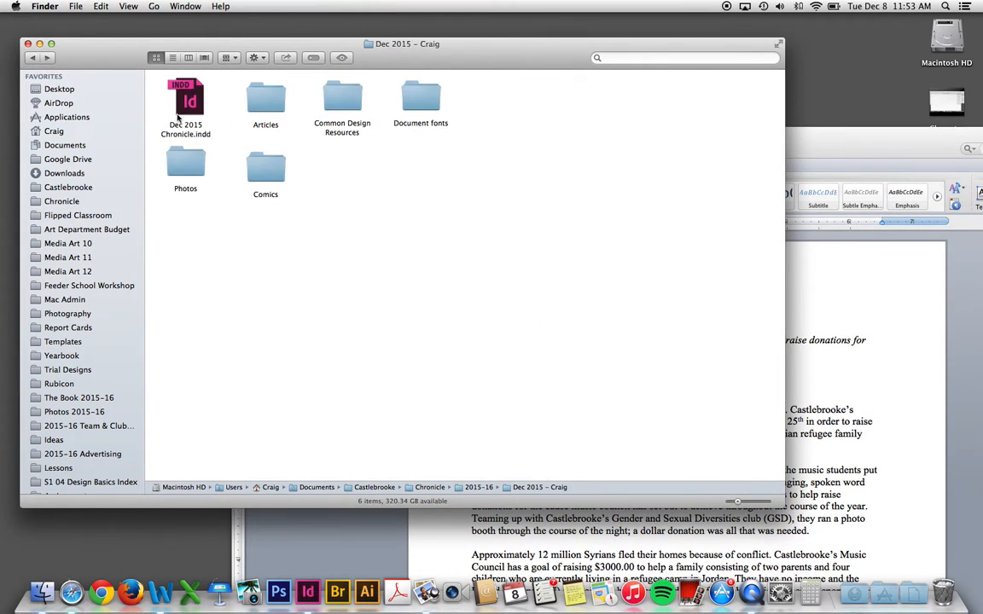
pyautogui.doubleClick(185, 164)
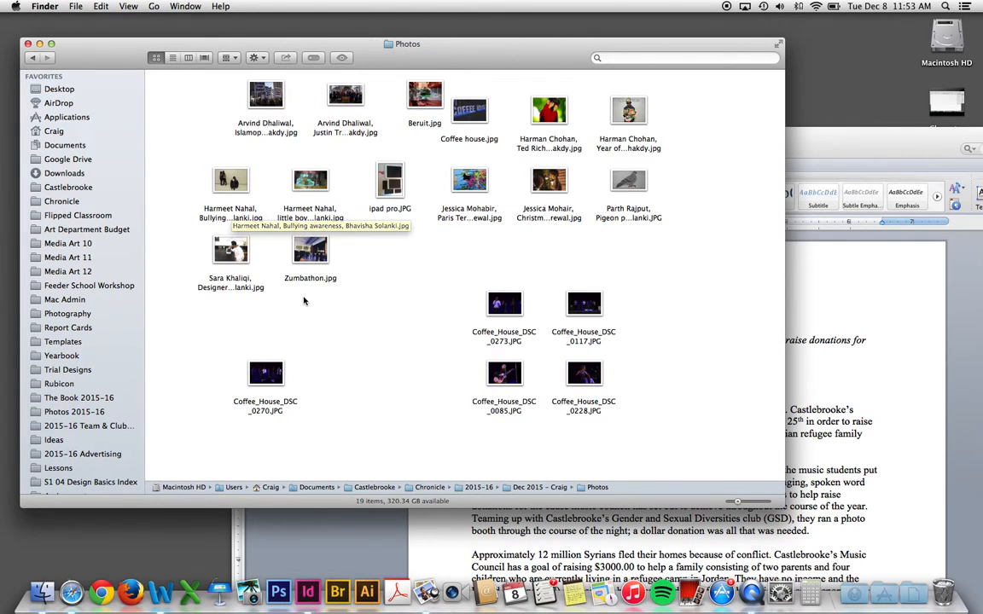
# - Preview the five Coffee_House_DSC concert photos full size and compare DSC_0270 with DSC_0273
pyautogui.moveTo(229, 286); pyautogui.dragTo(707, 449)
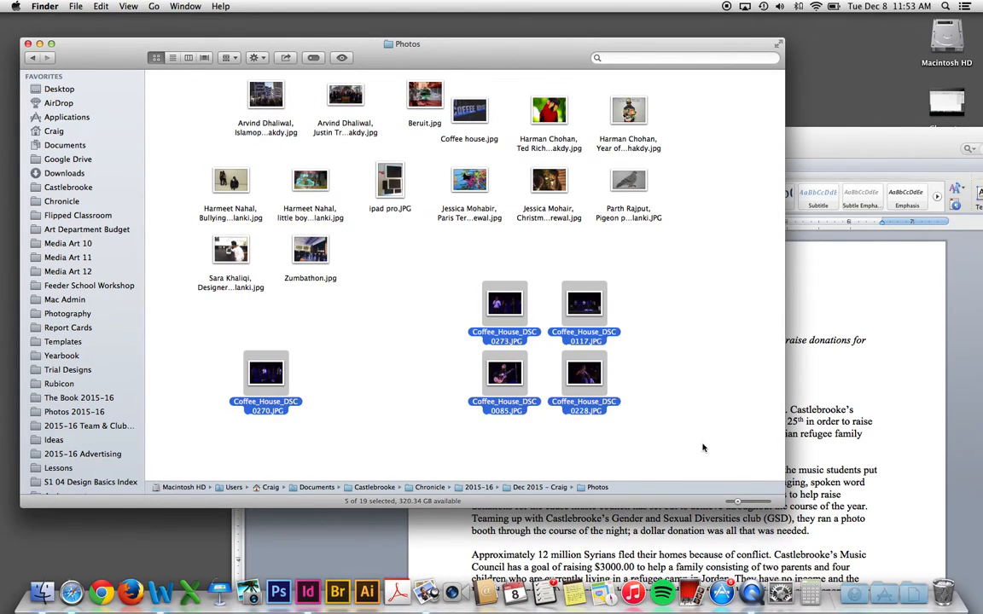
pyautogui.press('space')
pyautogui.press('Right')
pyautogui.press('Right')
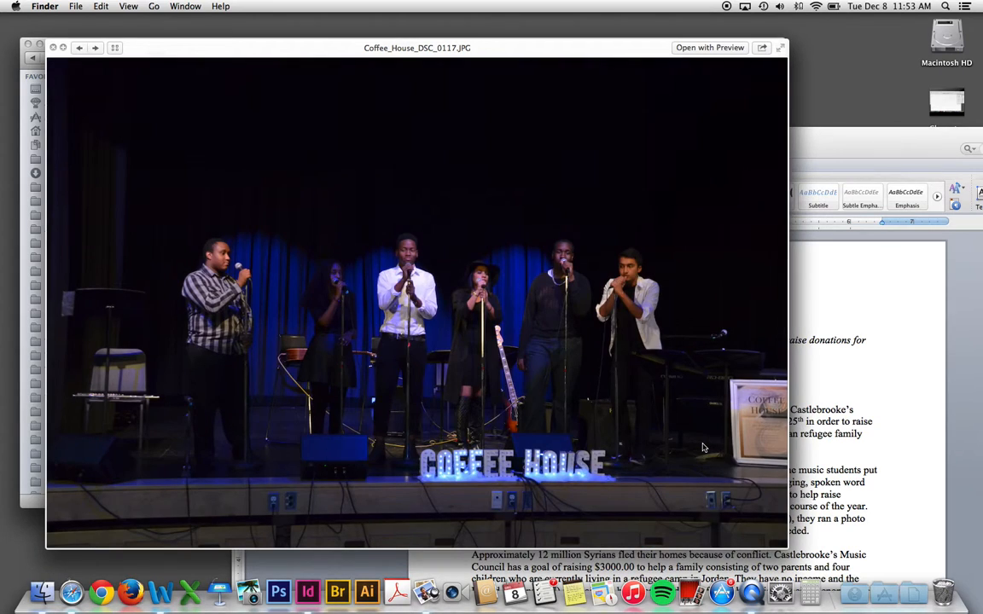
pyautogui.press('Right')
pyautogui.press('Right')
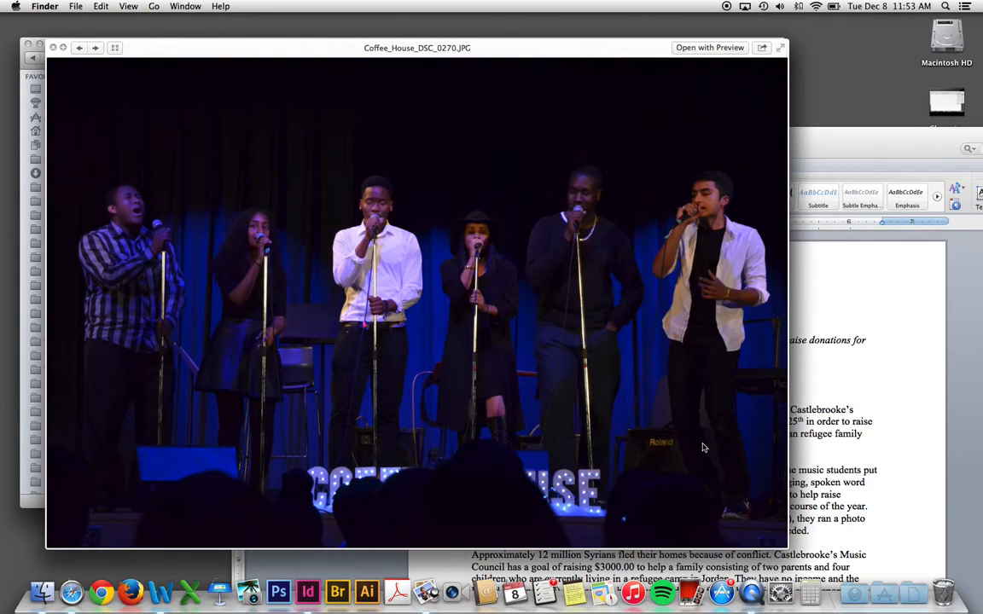
pyautogui.press('Right')
pyautogui.press('Right')
pyautogui.press('Left')
pyautogui.press('Left')
pyautogui.press('Right')
pyautogui.press('Right')
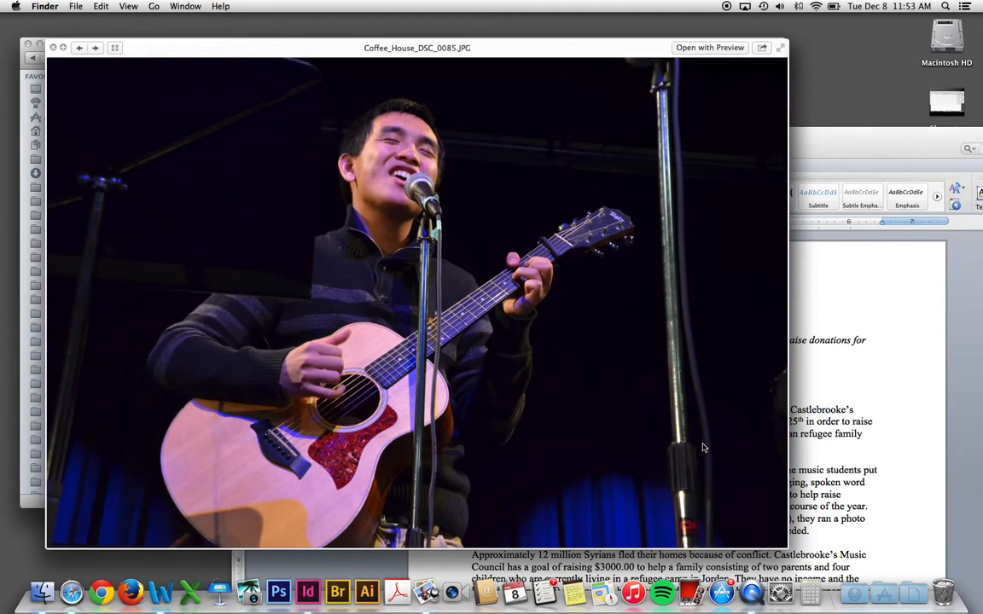
pyautogui.press('Left')
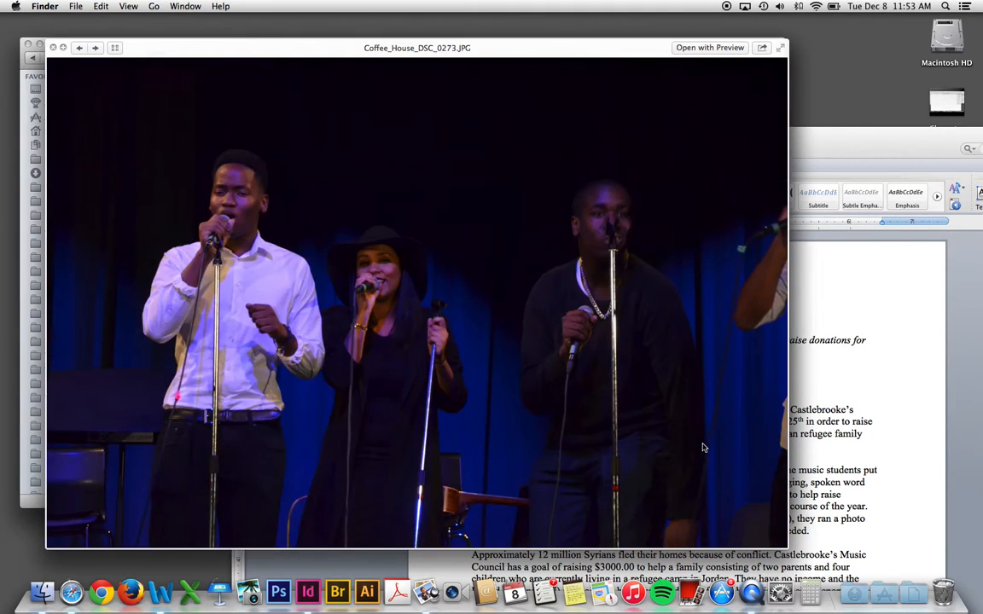
pyautogui.press('Left')
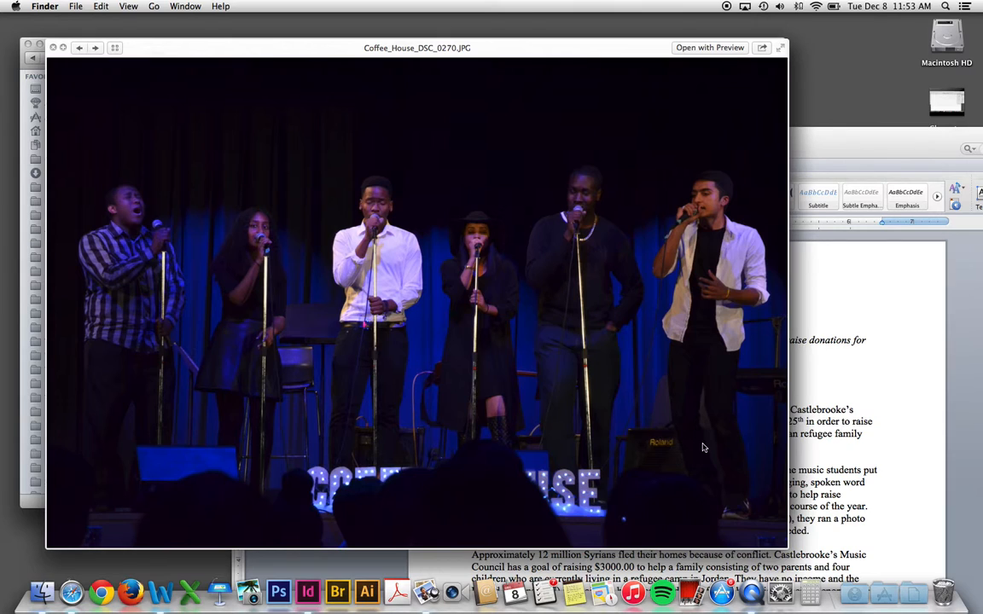
pyautogui.press('space')
# - Select Coffee_House_DSC_0270 as the chosen photo and return to the issue's main folder
pyautogui.click(340, 351)
pyautogui.click(277, 397)
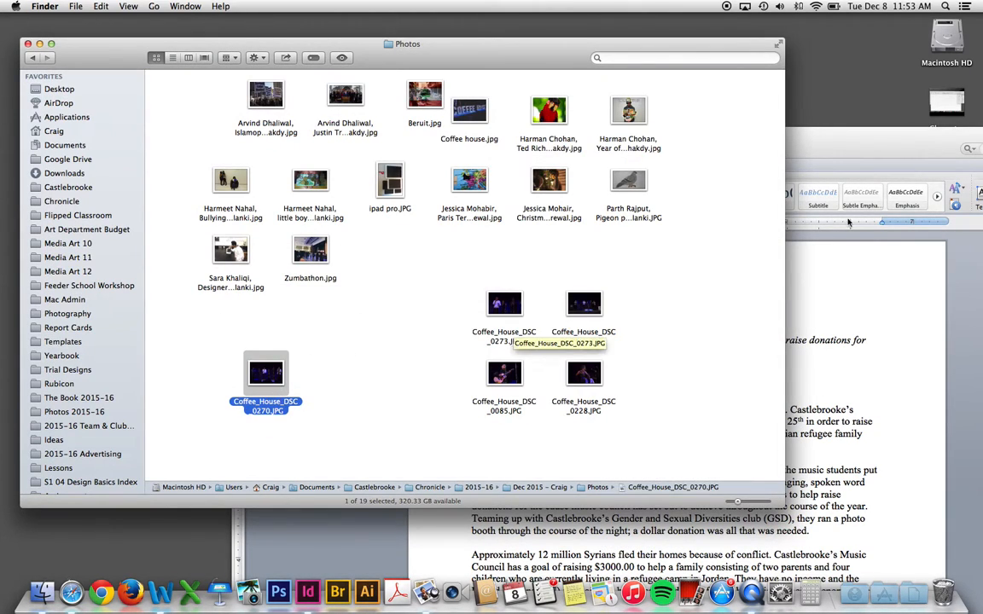
pyautogui.click(862, 151)
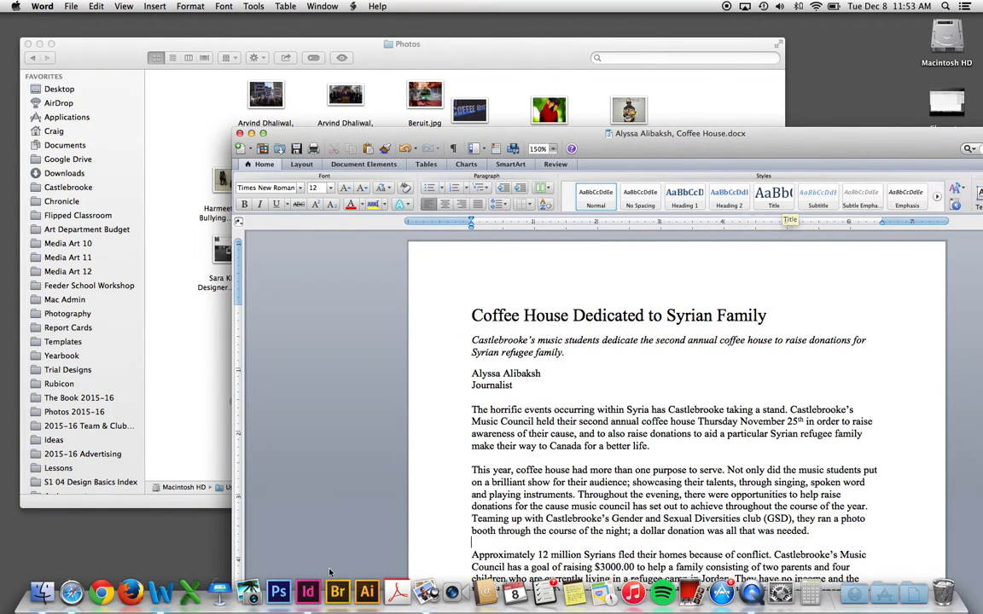
pyautogui.click(192, 330)
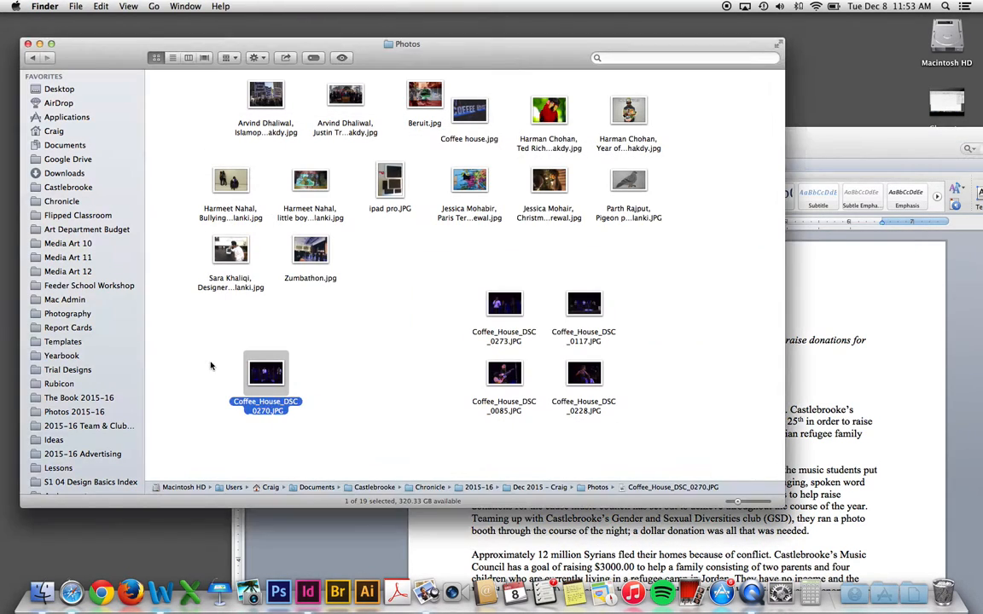
pyautogui.click(32, 58)
# - Open Dec 2015 Chronicle.indd at page 1 and zoom in on the Dragons Unite story
pyautogui.doubleClick(188, 96)
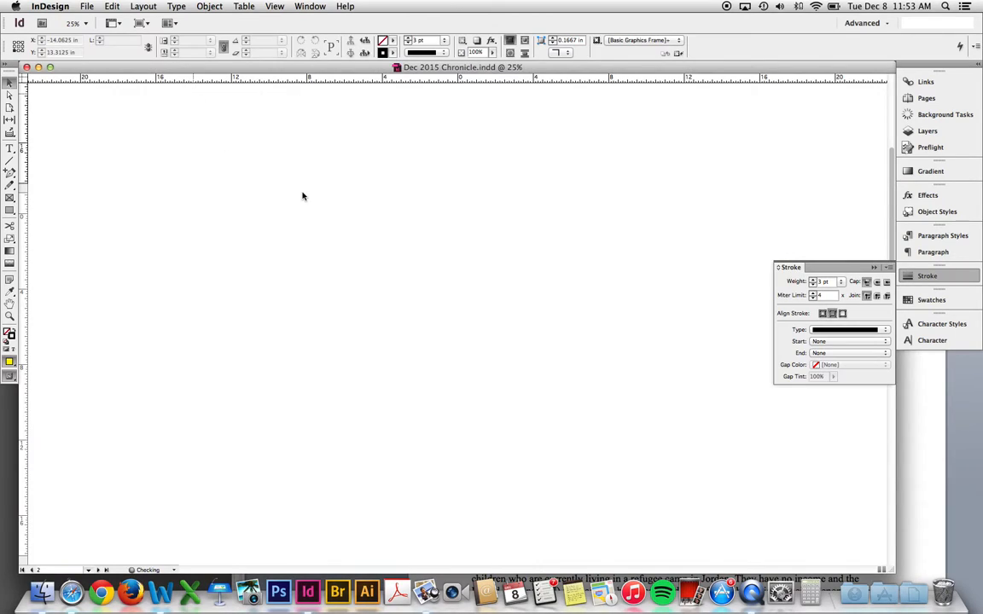
pyautogui.click(926, 83)
pyautogui.click(921, 99)
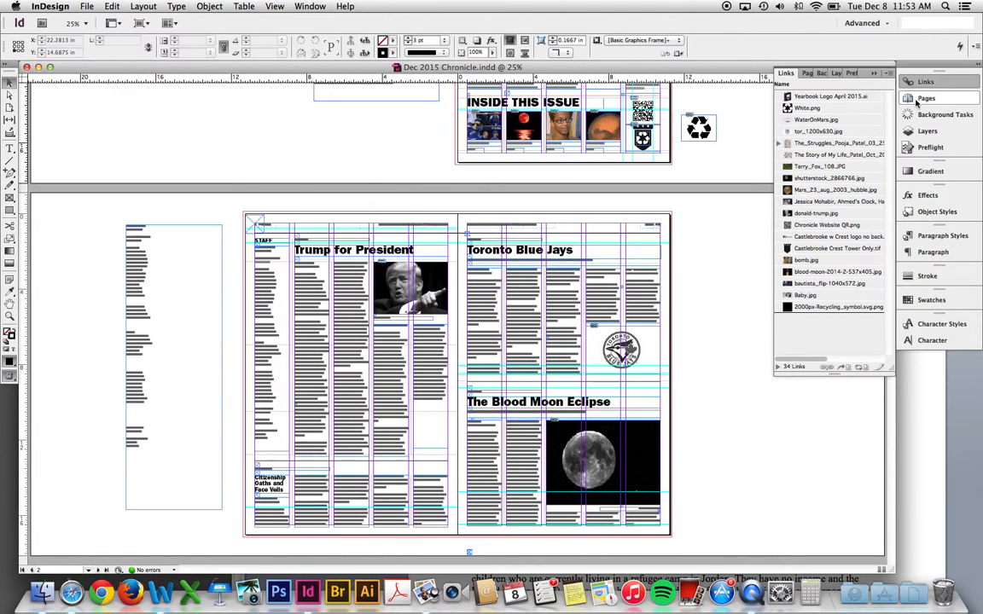
pyautogui.doubleClick(837, 135)
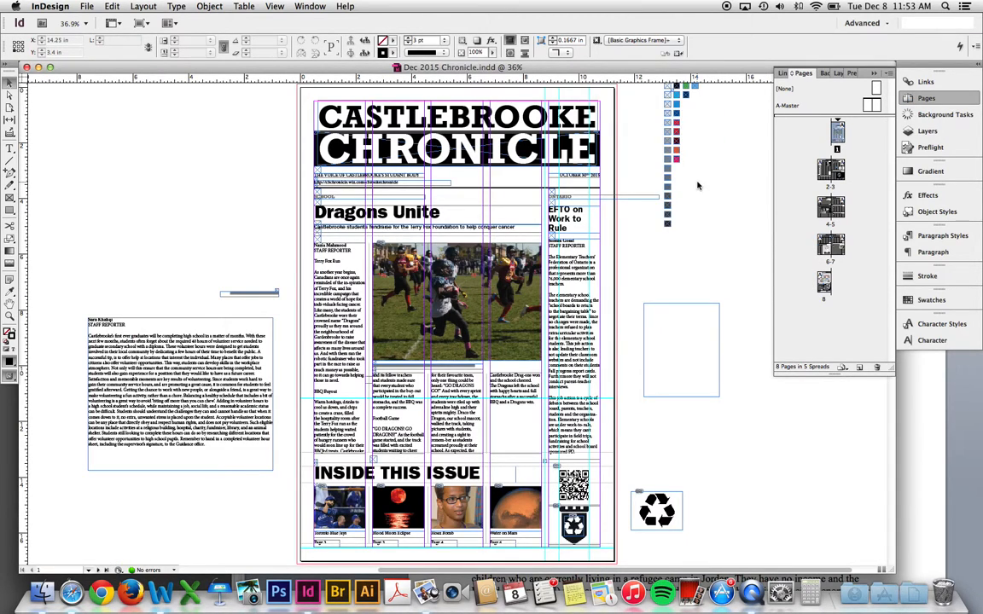
pyautogui.press('w')
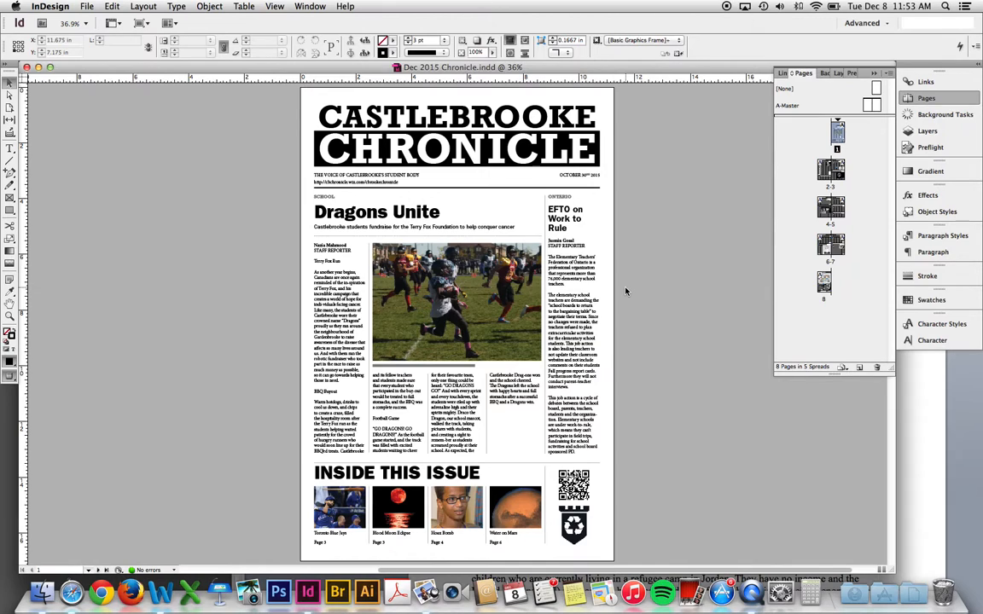
pyautogui.press('z')
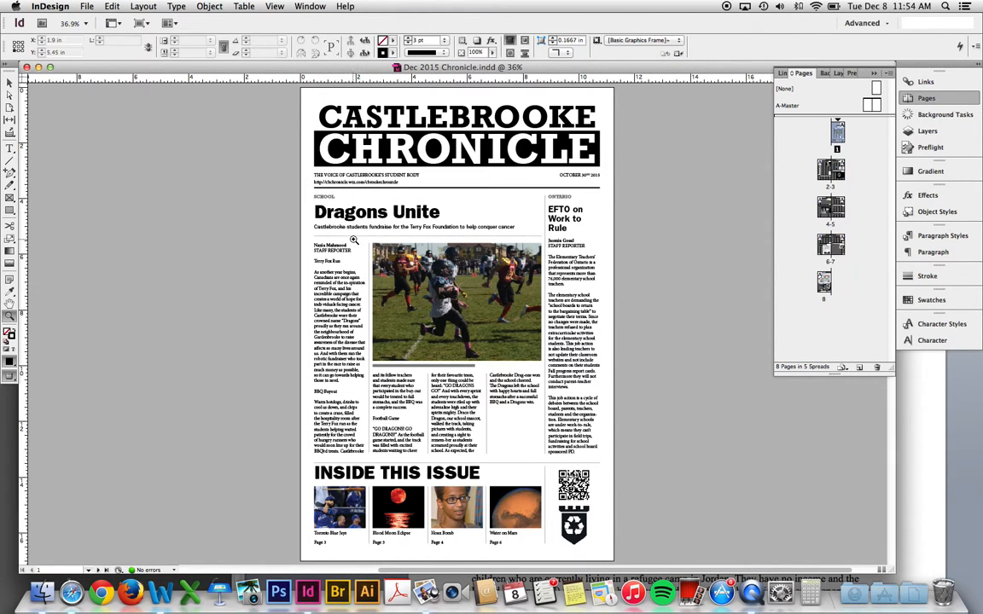
pyautogui.moveTo(273, 177); pyautogui.dragTo(716, 523)
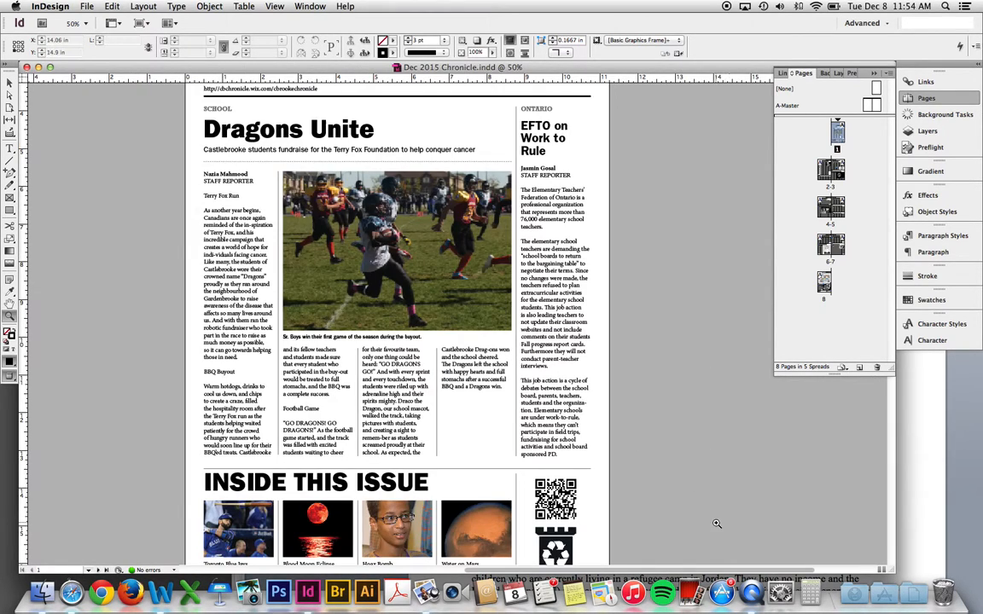
pyautogui.press('w')
pyautogui.press('w')
# - Compare the Word article with the layout, then switch to Finder
pyautogui.click(925, 420)
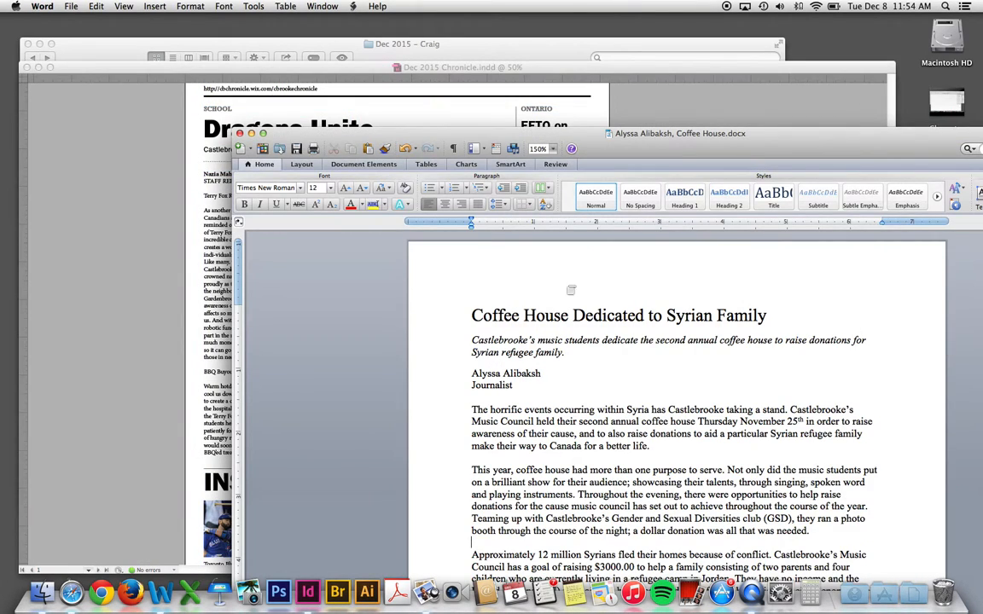
pyautogui.click(105, 219)
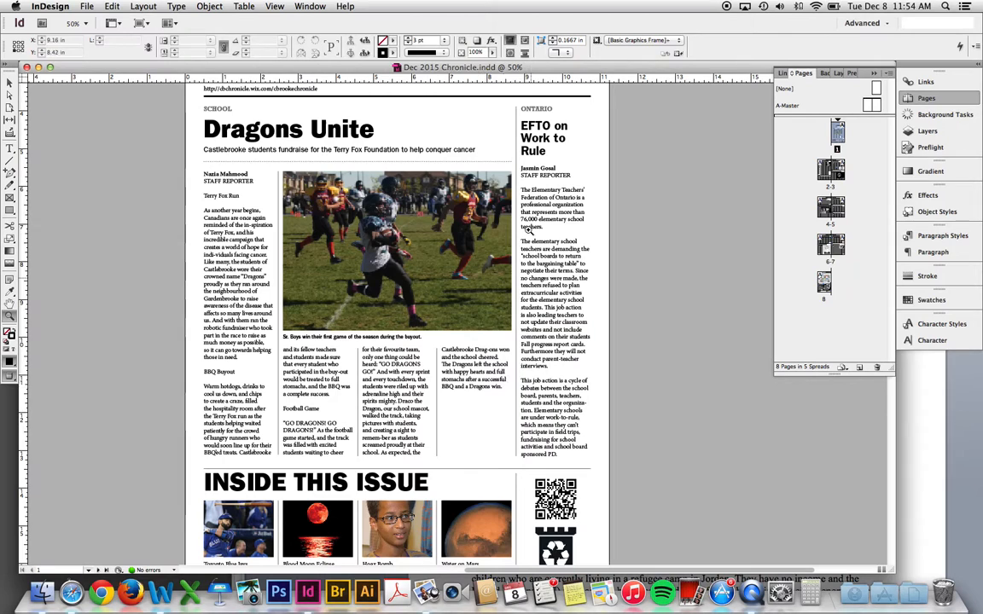
pyautogui.click(925, 423)
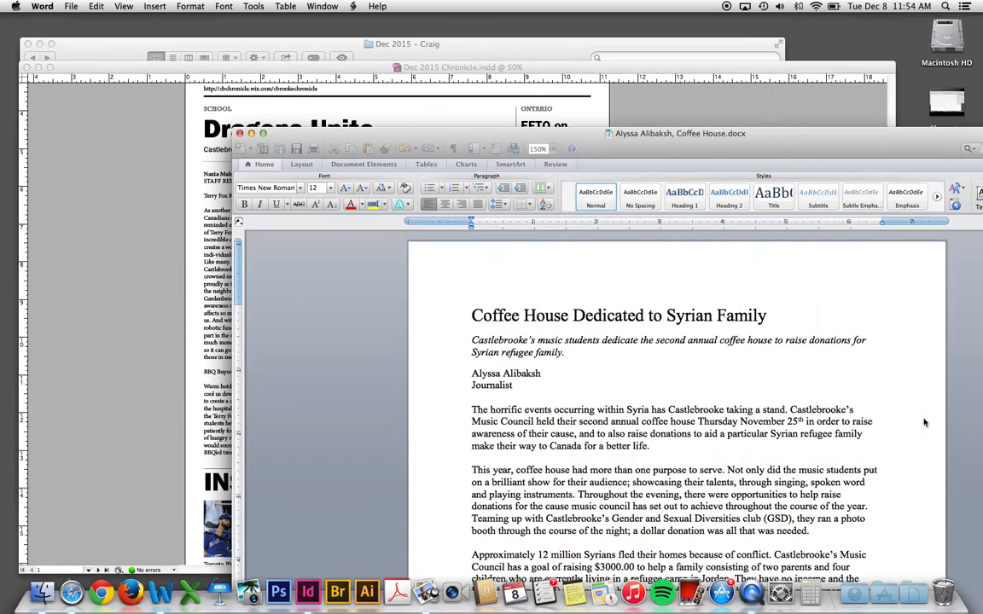
pyautogui.click(133, 329)
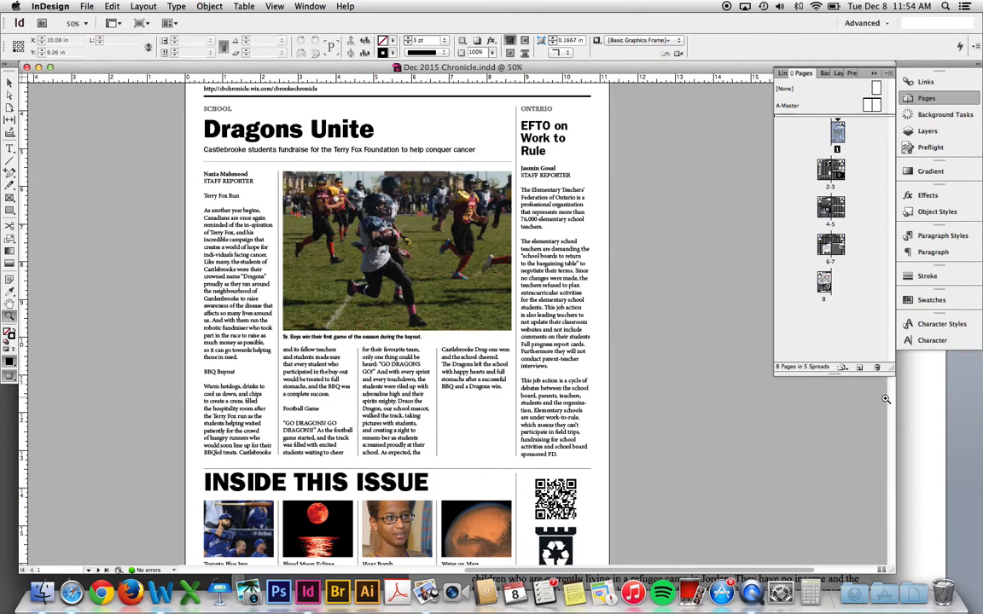
pyautogui.click(940, 407)
pyautogui.click(135, 235)
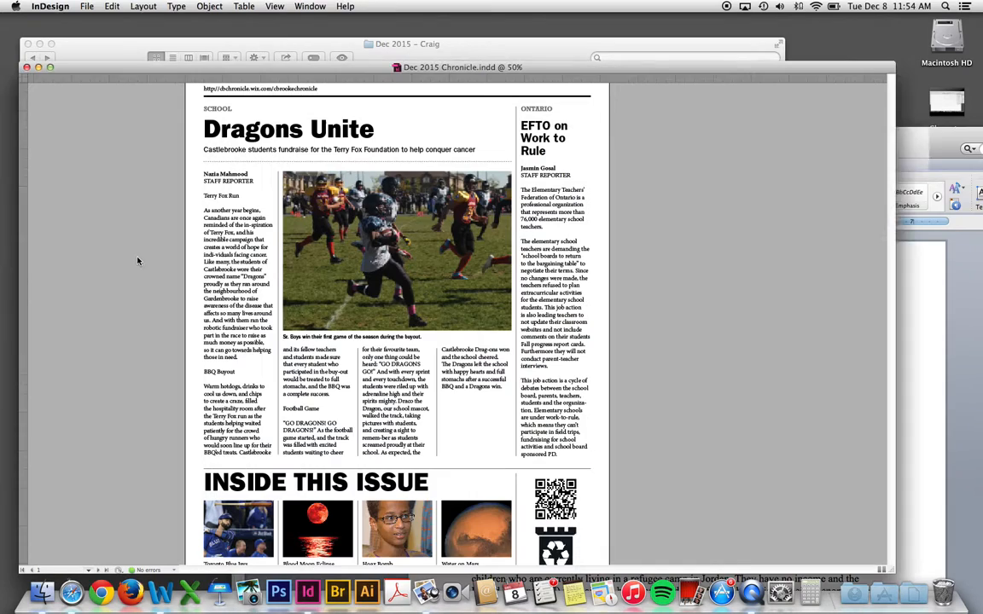
pyautogui.press('super+Tab')
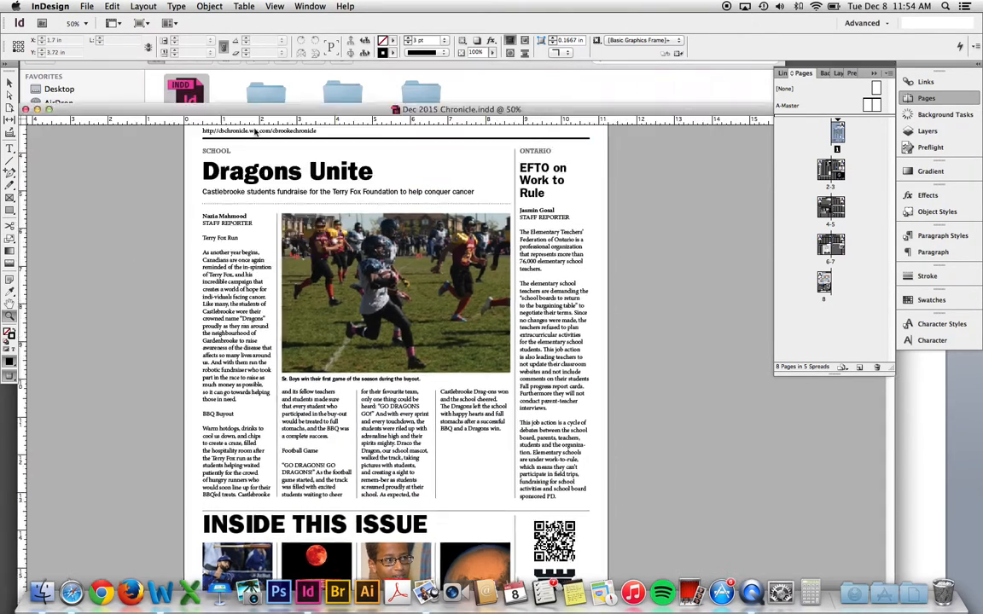
# - Drag Coffee_House_DSC_0270.JPG from Photos into the Dragons Unite photo frame, replacing the football shot
pyautogui.doubleClick(170, 163)
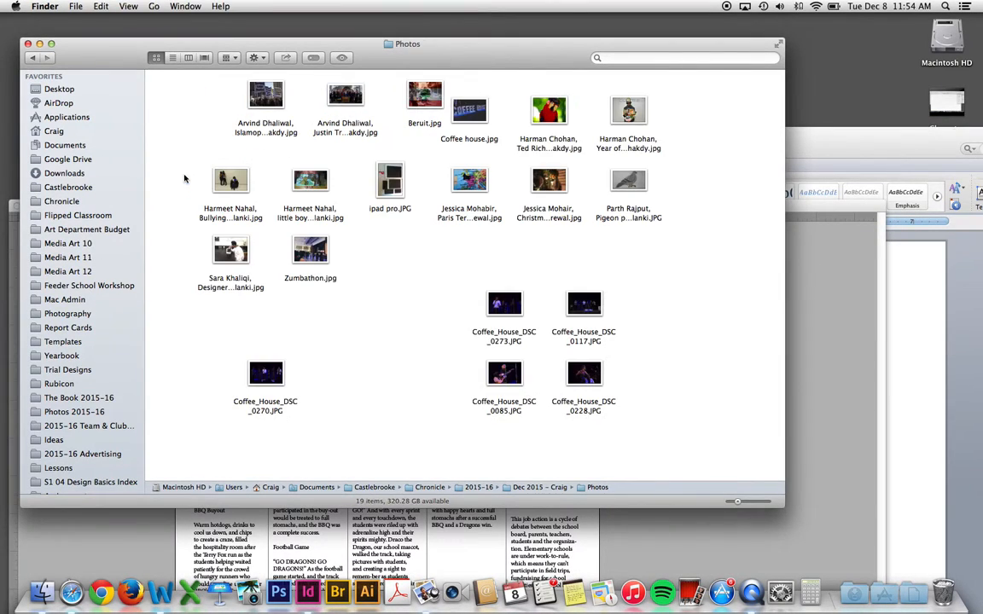
pyautogui.moveTo(115, 62); pyautogui.dragTo(610, 75)
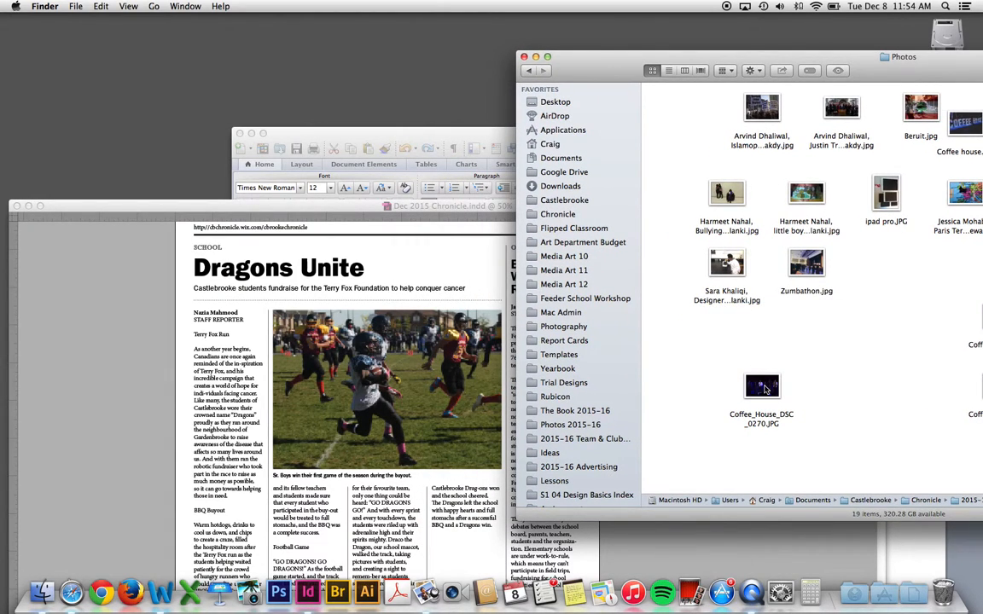
pyautogui.moveTo(765, 389); pyautogui.dragTo(429, 375)
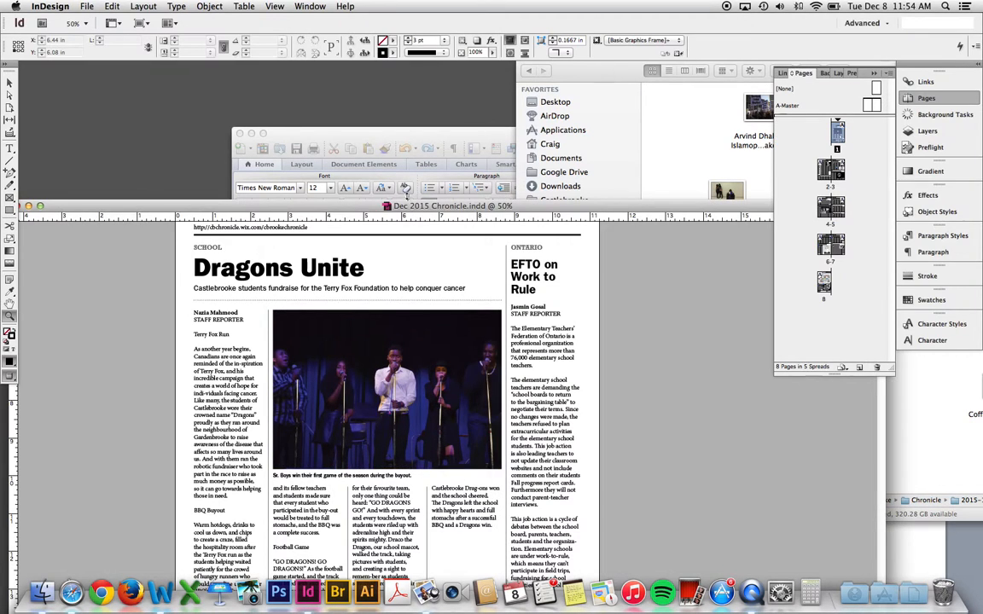
pyautogui.doubleClick(368, 205)
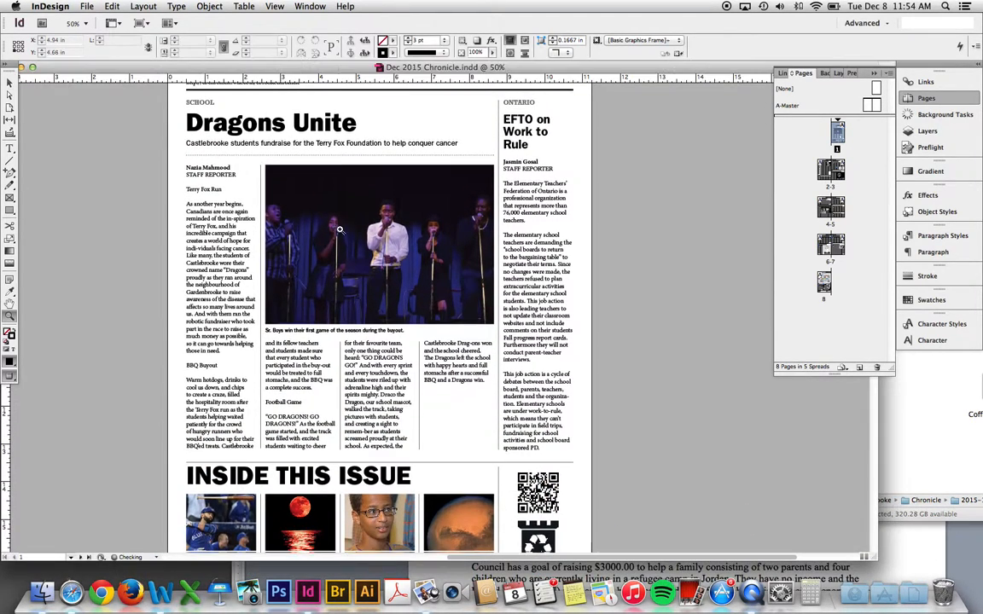
# - At 75% zoom, fit the singers photo proportionally in its frame and shift it upward
pyautogui.press('super+equal')
pyautogui.click(9, 93)
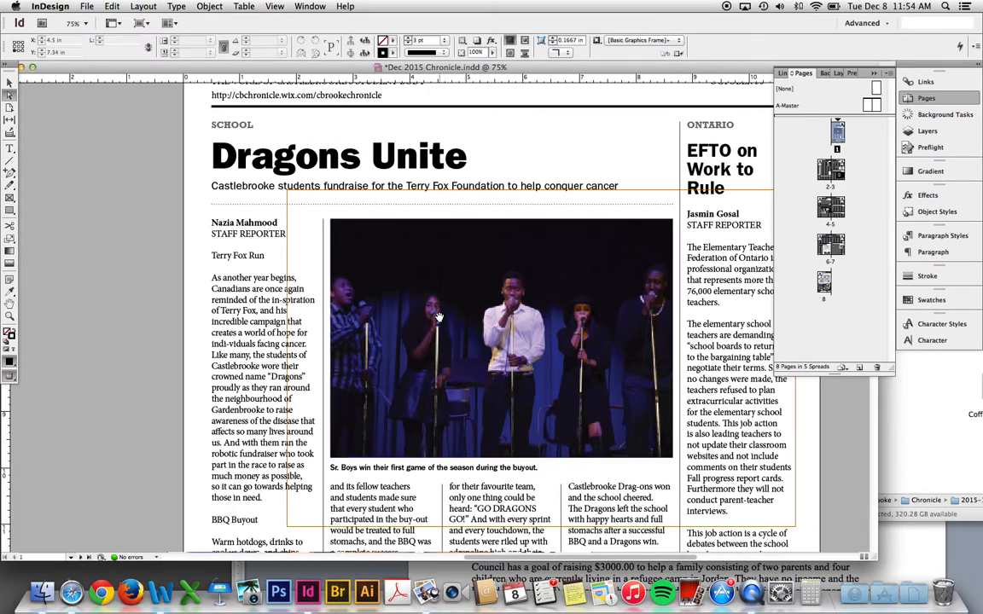
pyautogui.click(394, 308)
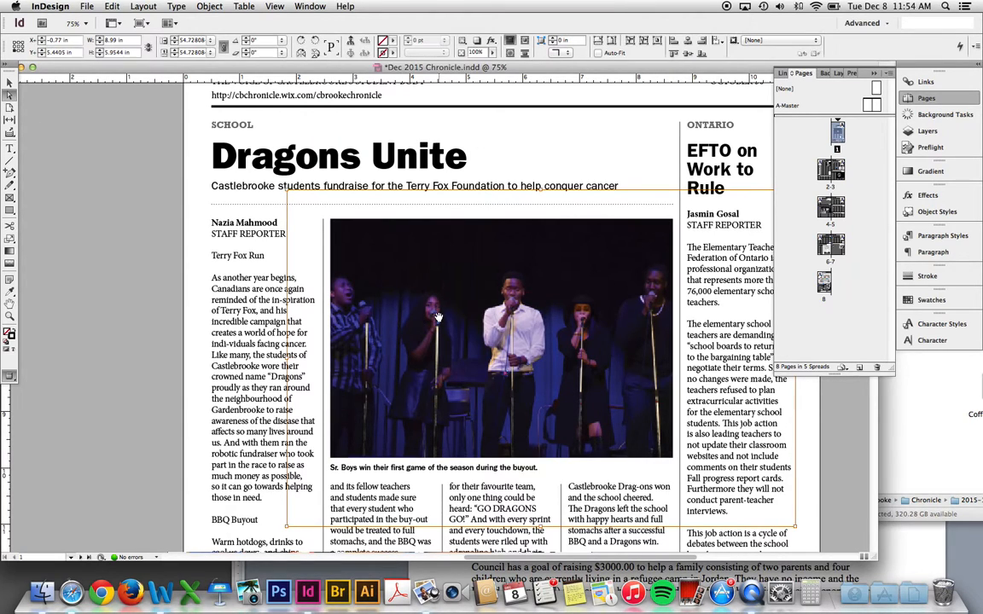
pyautogui.rightClick(387, 297)
pyautogui.moveTo(503, 427)
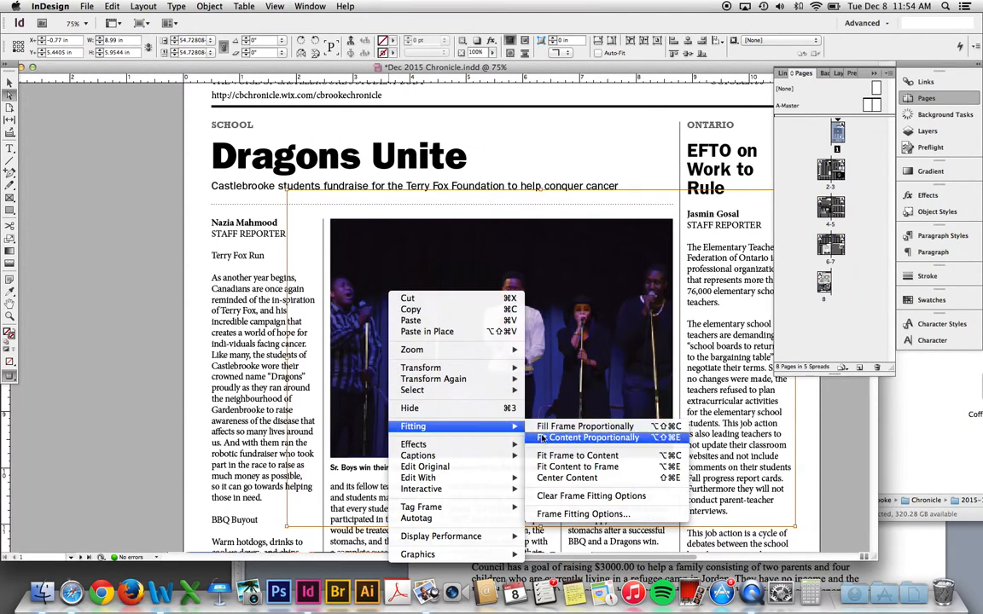
pyautogui.click(545, 438)
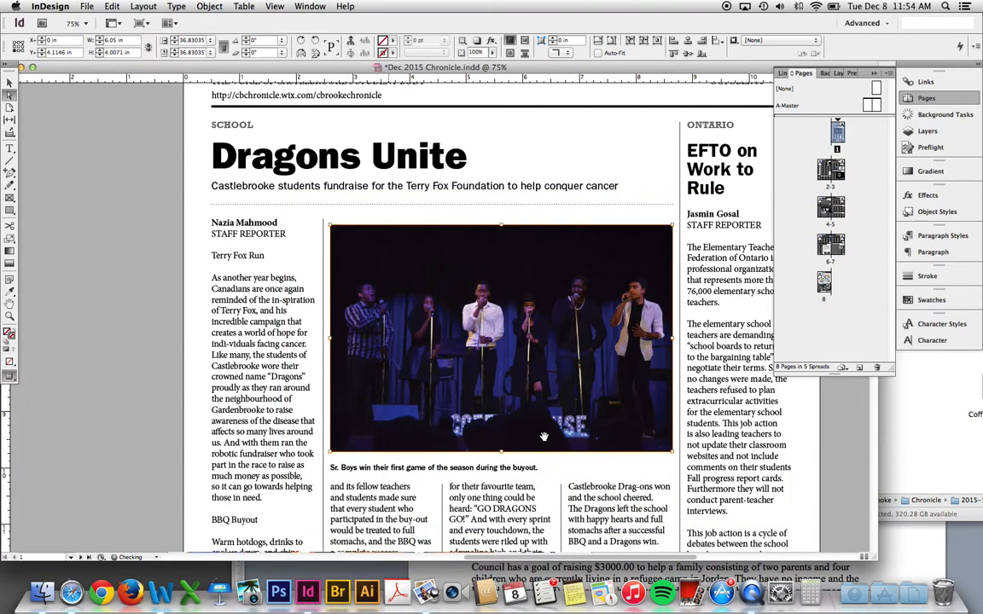
pyautogui.press('w')
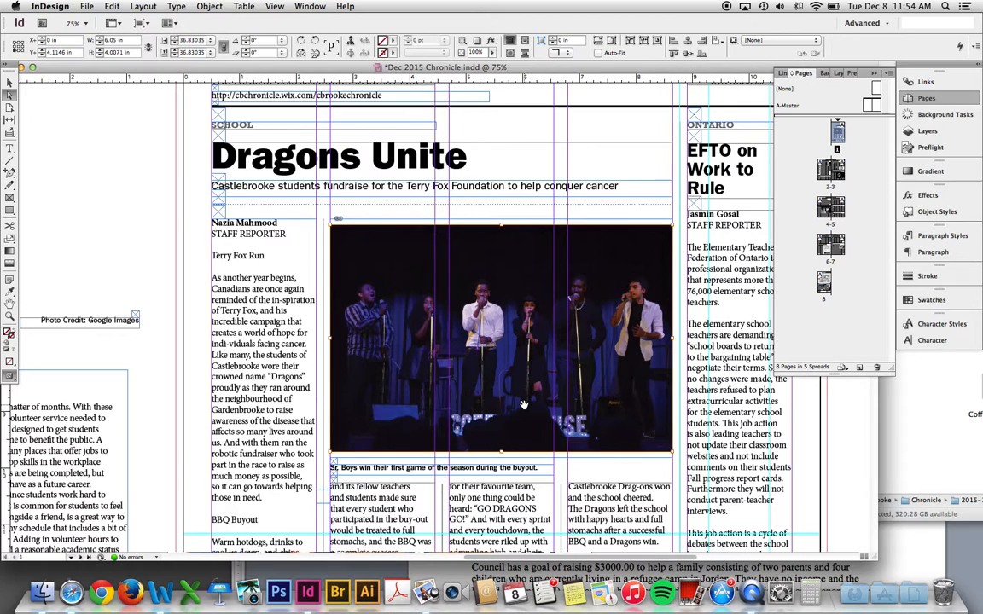
pyautogui.moveTo(524, 405); pyautogui.dragTo(524, 379)
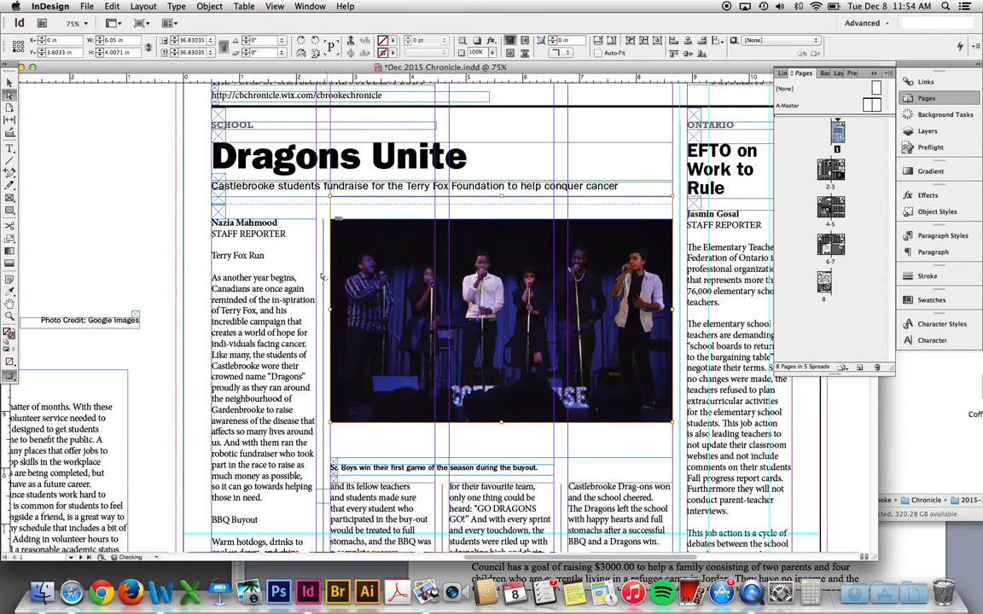
pyautogui.click(322, 214)
# - Move the caption frame up directly below the concert photo
pyautogui.press('w')
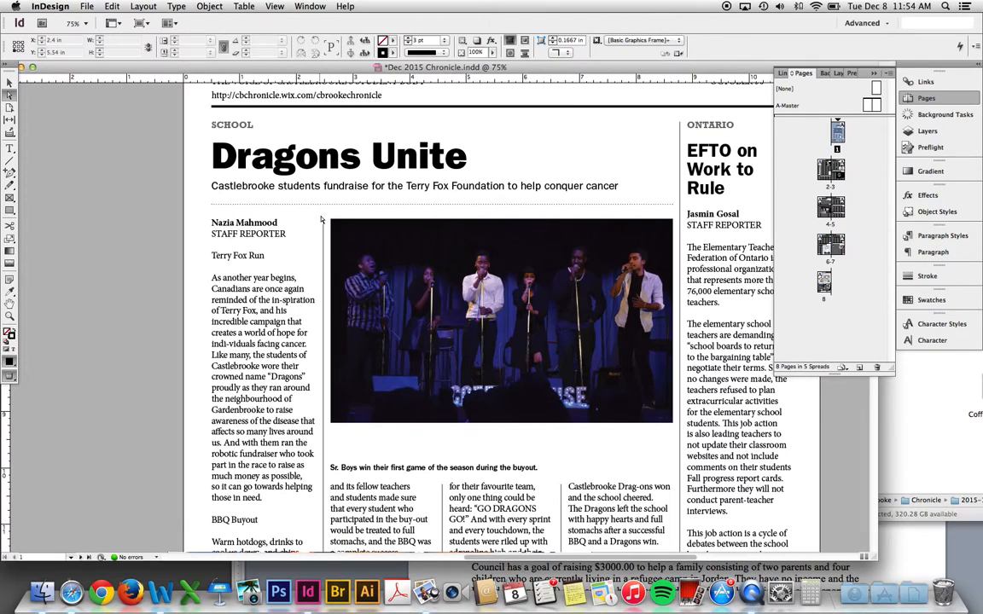
pyautogui.press('w')
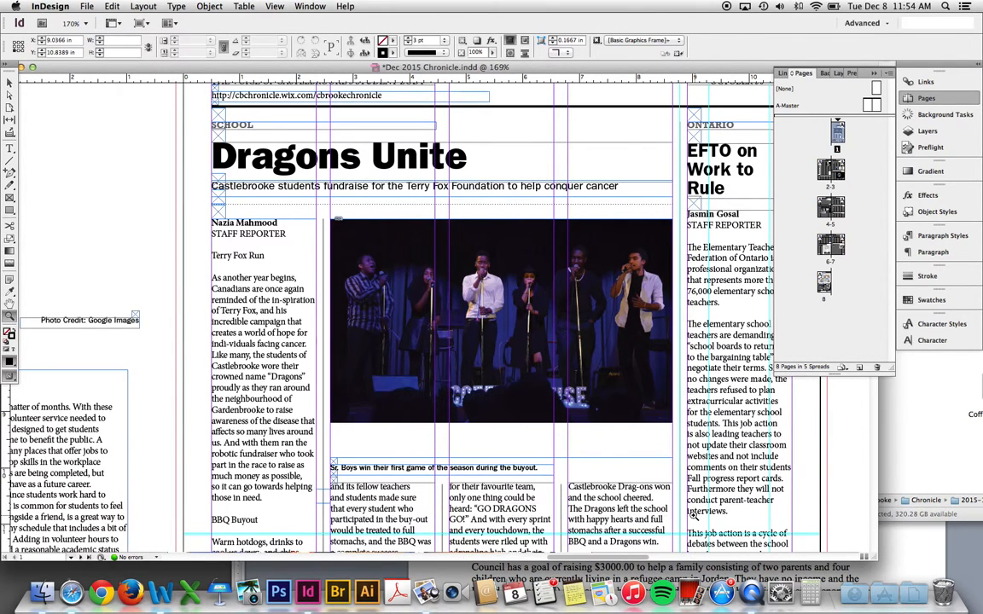
pyautogui.click(370, 459)
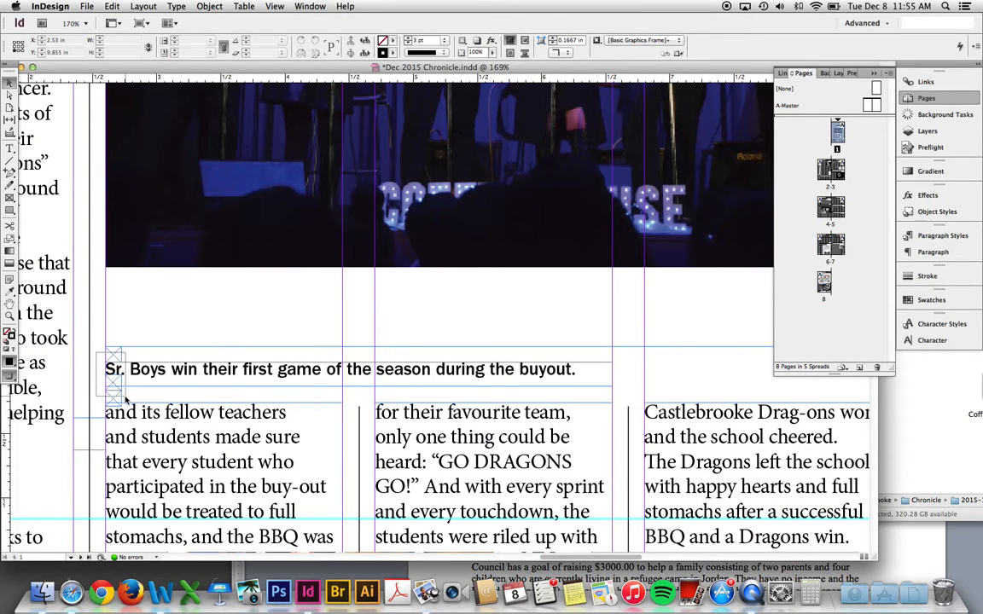
pyautogui.press('v')
pyautogui.click(115, 355)
pyautogui.moveTo(116, 355); pyautogui.dragTo(115, 279)
pyautogui.click(96, 282)
# - Replace the football caption with the placeholder text "Figure out caption."
pyautogui.doubleClick(128, 290)
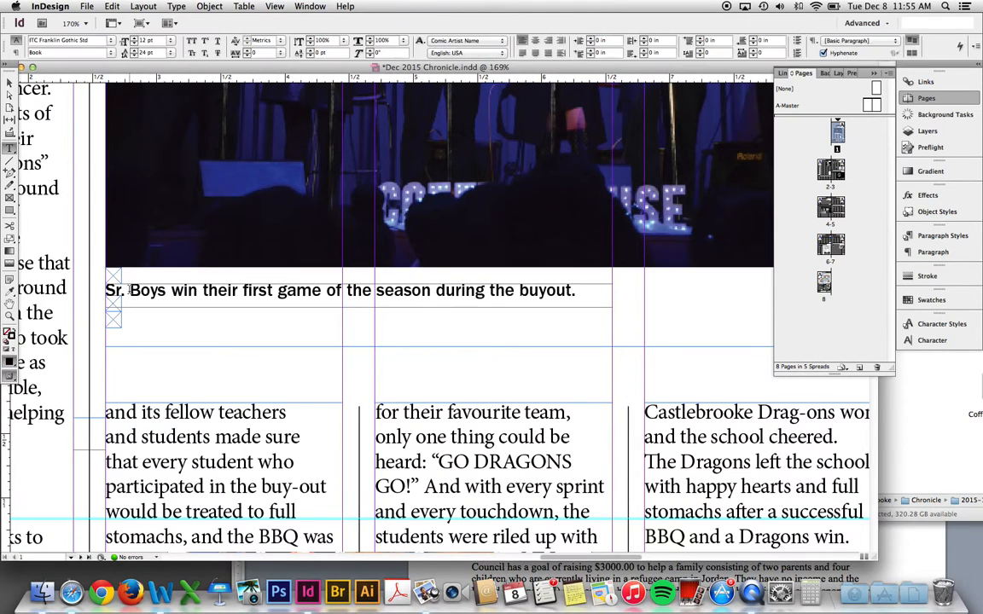
pyautogui.tripleClick(129, 291)
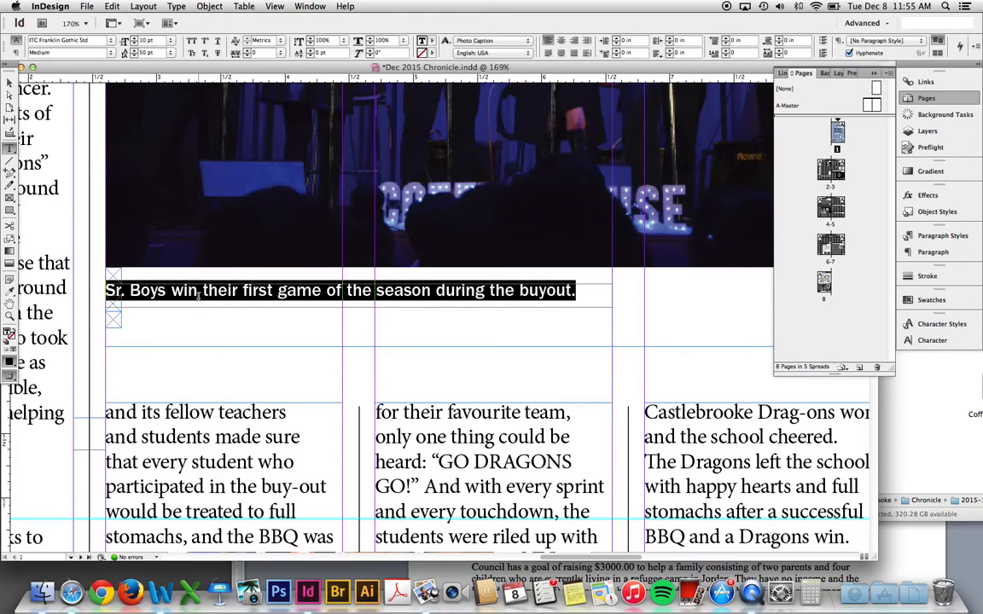
pyautogui.write('This group lsdkfj sdl jsdj lsj')
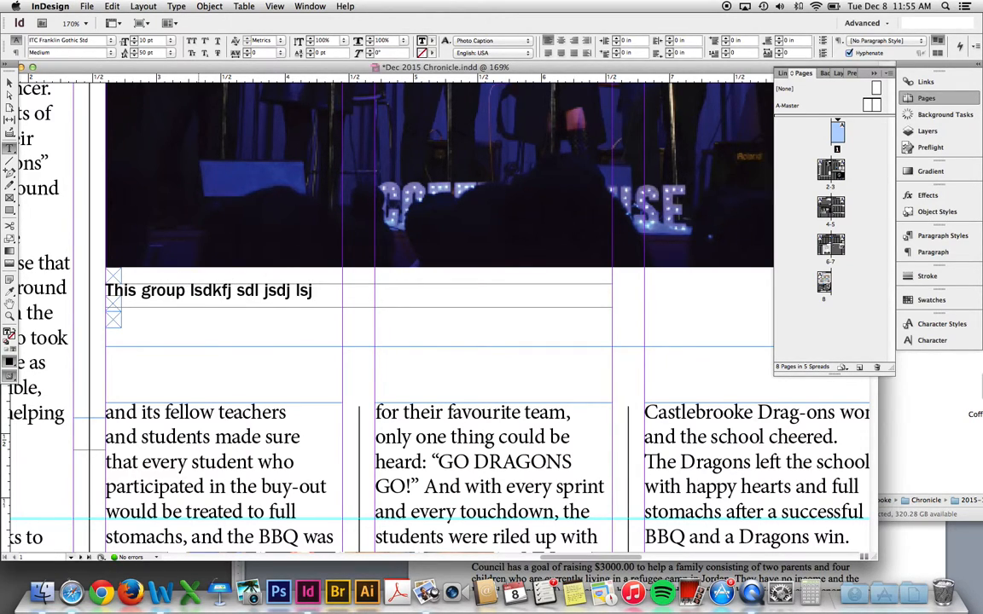
pyautogui.press('super+shift+Left')
pyautogui.press('super+shift+Left')
pyautogui.press('super+shift+Left')
pyautogui.press('super+shift+Left')
pyautogui.press('super+shift+Left')
pyautogui.press('super+shift+Left')
pyautogui.write('Figure ou')
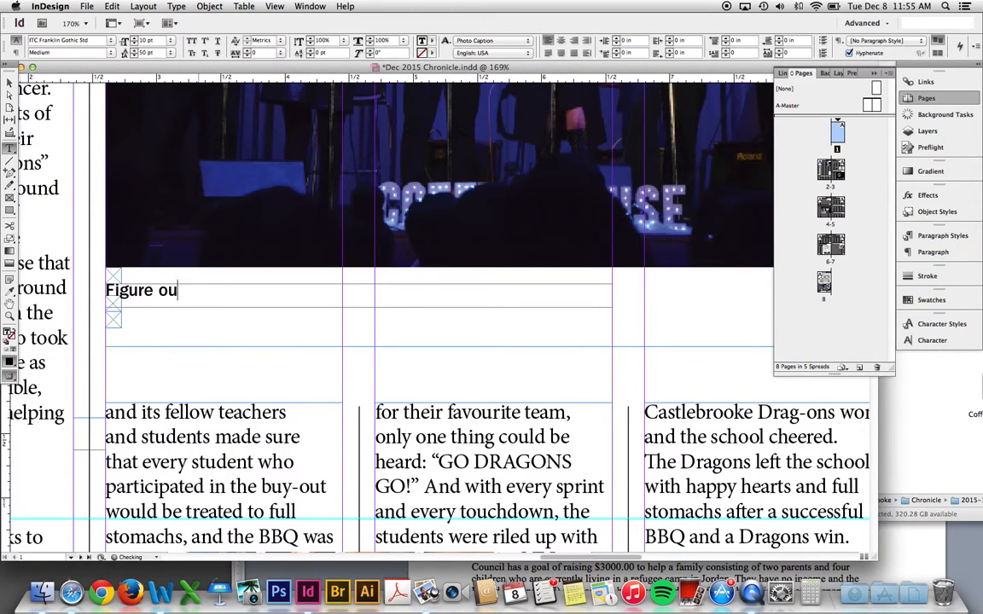
pyautogui.write('t caption.')
pyautogui.press('Escape')
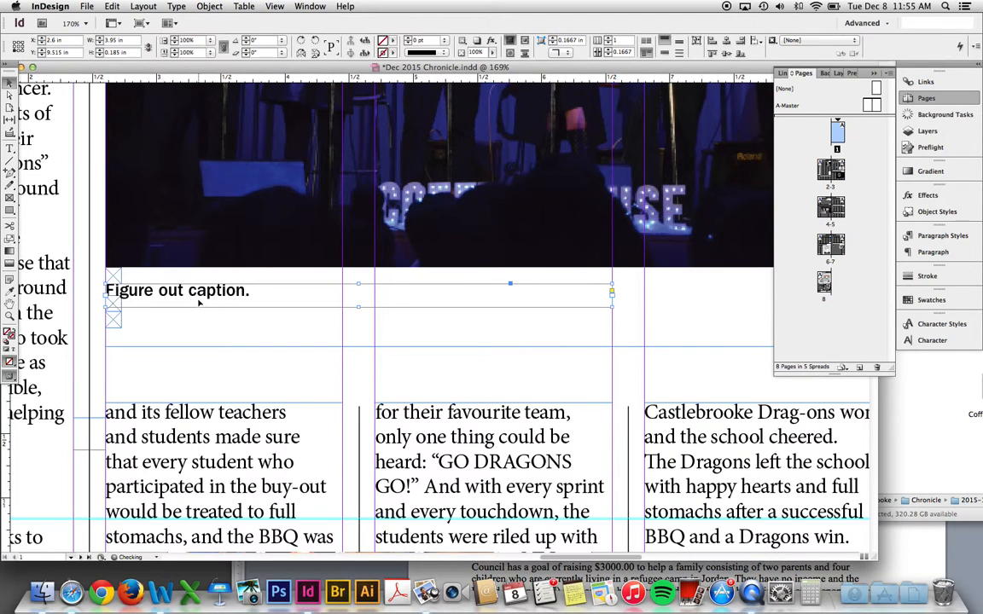
# - Zoom in and move the caption and its stacked empty frames up slightly
pyautogui.click(239, 361)
pyautogui.press('w')
pyautogui.hscroll(2, 316, 362)
pyautogui.press('super+minus')
pyautogui.press('super+minus')
pyautogui.press('super+minus')
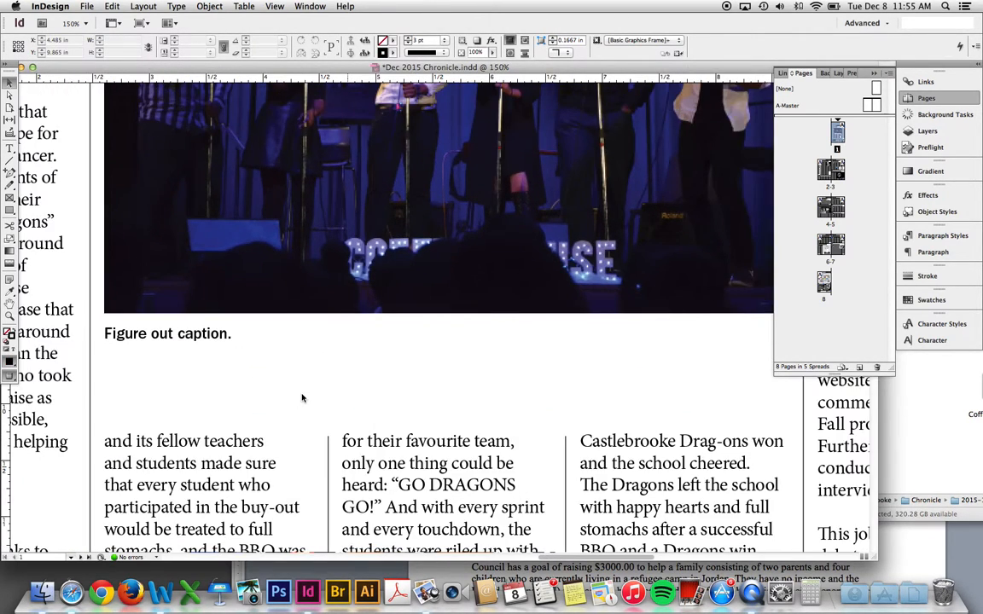
pyautogui.press('w')
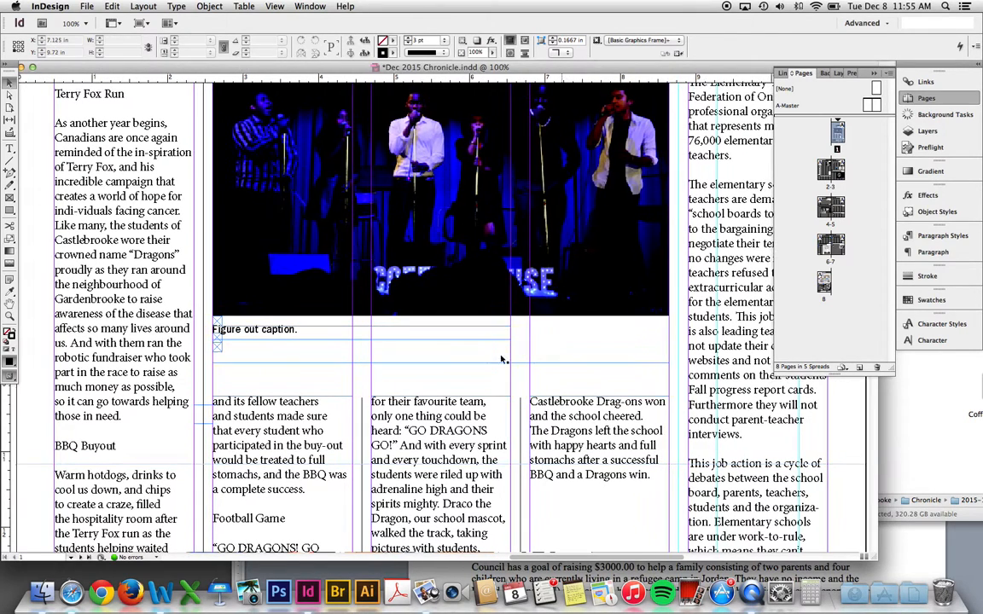
pyautogui.hscroll(1, 256, 358)
pyautogui.moveTo(223, 331); pyautogui.dragTo(237, 351)
pyautogui.press('v')
pyautogui.click(361, 214)
pyautogui.moveTo(297, 165); pyautogui.dragTo(427, 435)
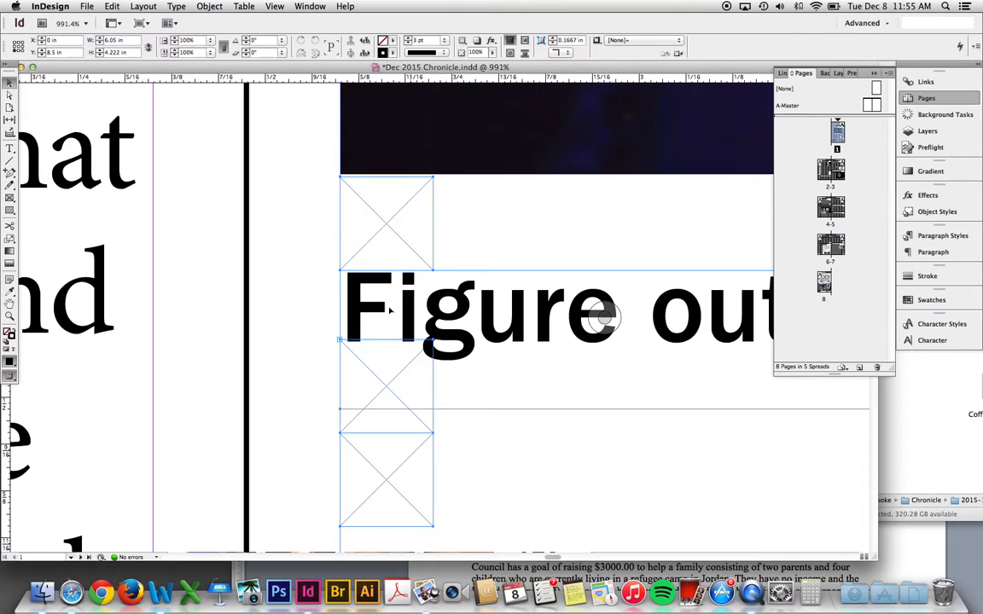
pyautogui.moveTo(384, 257); pyautogui.dragTo(344, 226)
pyautogui.click(328, 228)
# - Nudge the photo frame and crop its bottom edge up to about 3.486 in tall
pyautogui.scroll(-10, 313, 249)
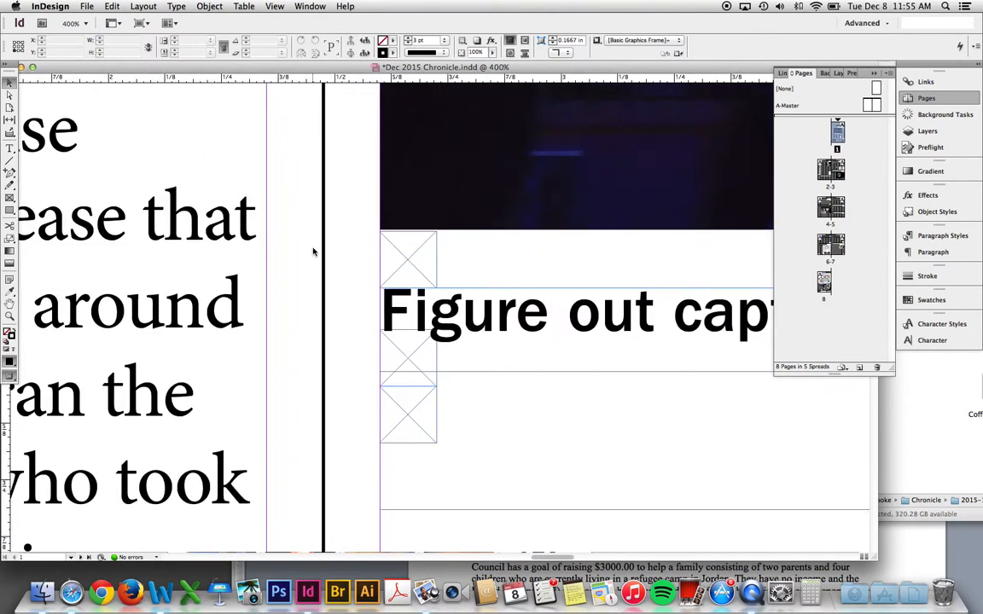
pyautogui.scroll(6, 366, 308)
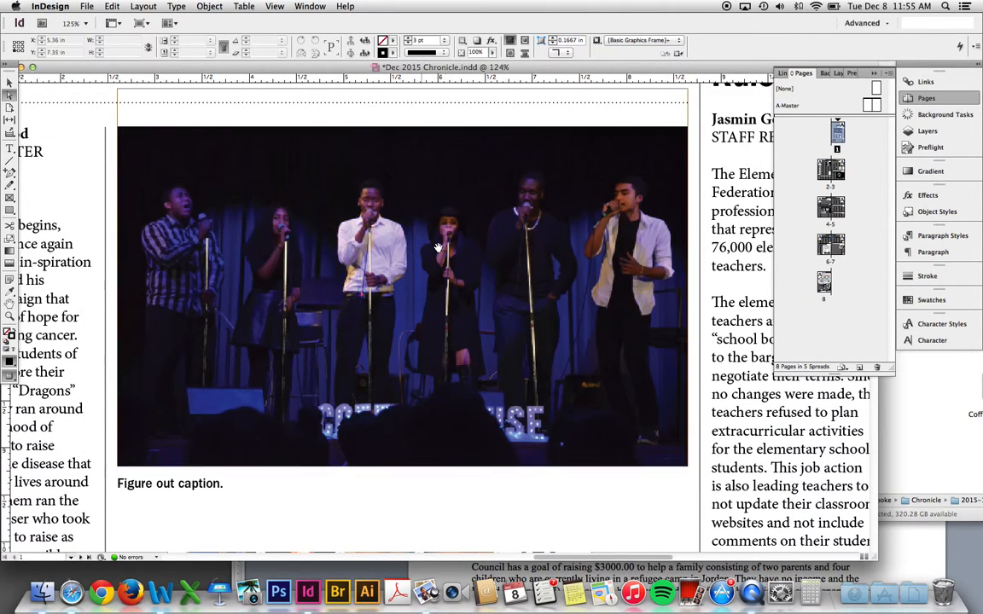
pyautogui.click(394, 224)
pyautogui.press('Up')
pyautogui.press('Up')
pyautogui.press('Up')
pyautogui.press('Up')
pyautogui.press('Up')
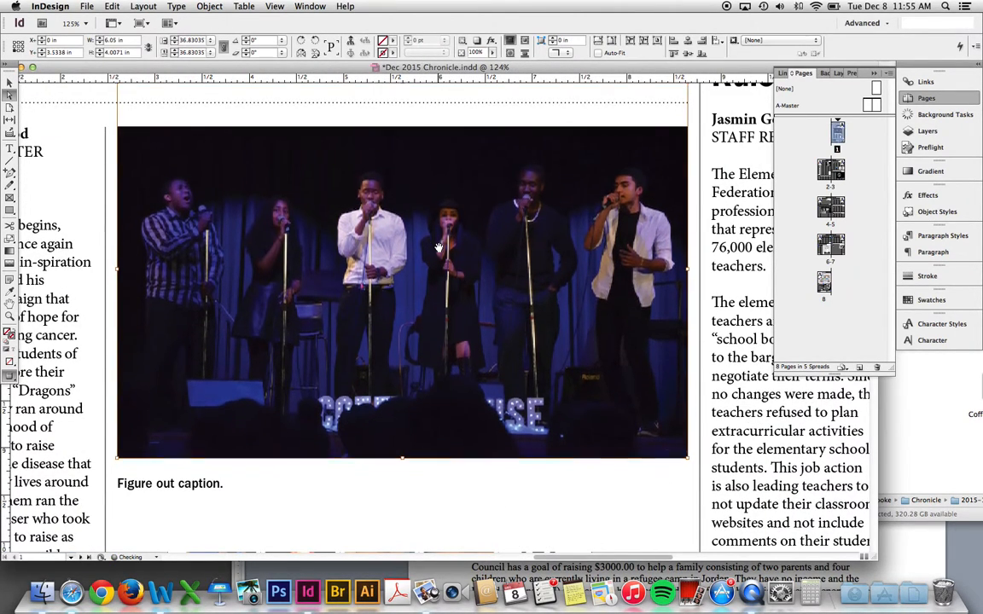
pyautogui.press('Up')
pyautogui.press('Up')
pyautogui.press('Up')
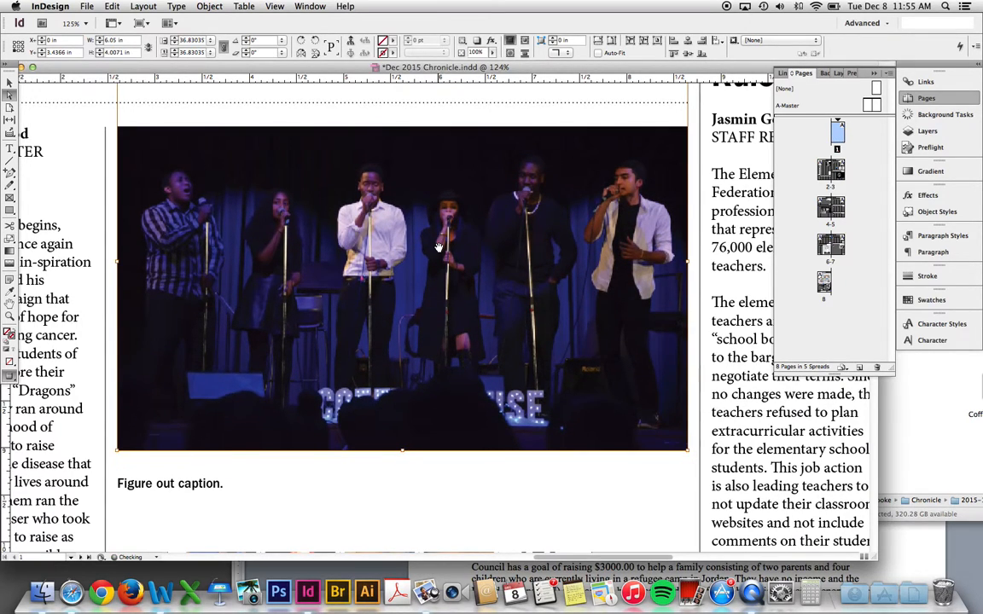
pyautogui.press('Down')
pyautogui.press('Down')
pyautogui.press('Down')
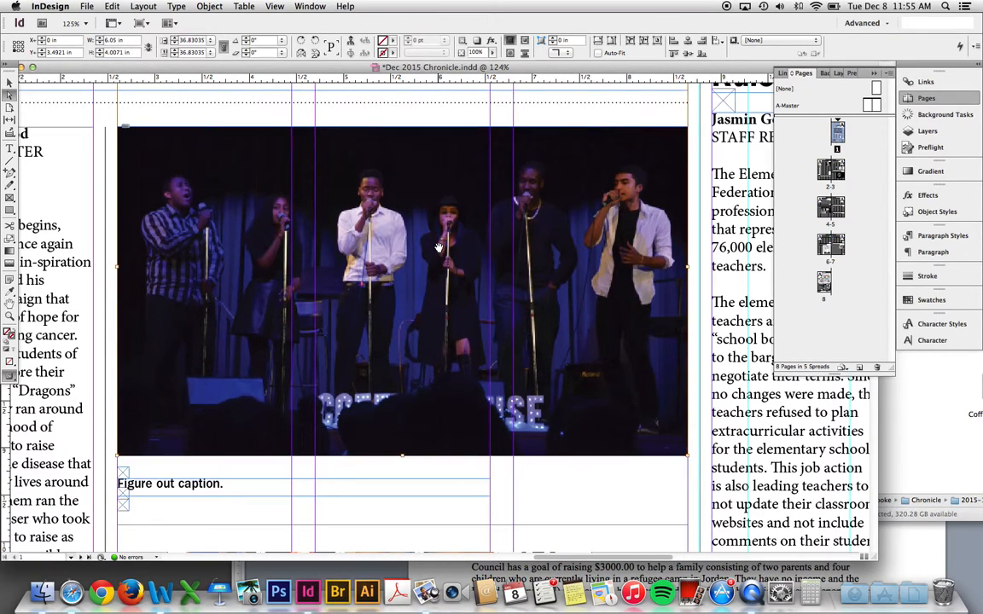
pyautogui.press('v')
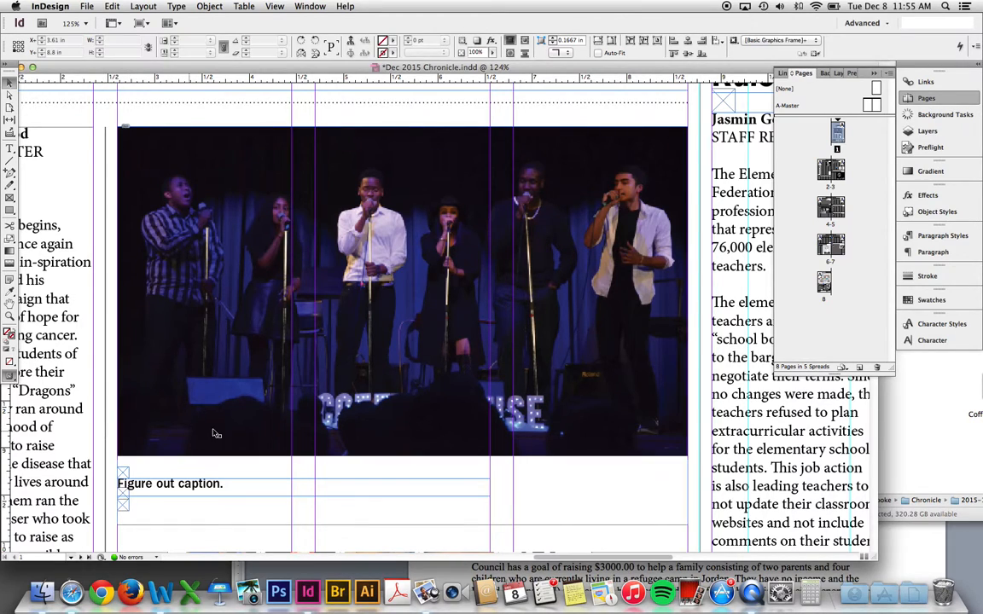
pyautogui.moveTo(361, 486); pyautogui.dragTo(356, 384)
pyautogui.moveTo(395, 423); pyautogui.dragTo(387, 355)
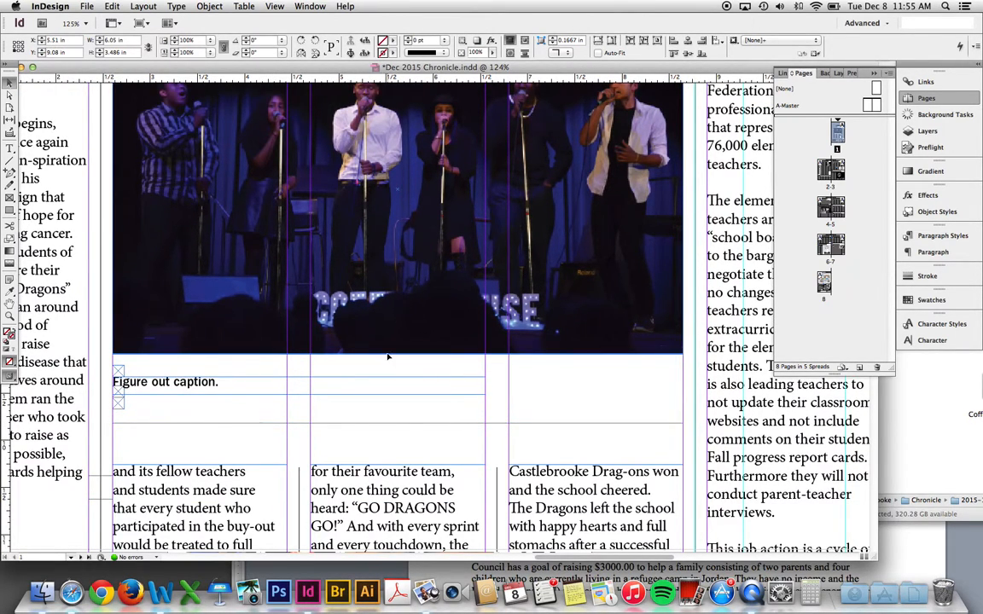
# - Move the small square frames and the caption frame up right under the photo
pyautogui.press('z')
pyautogui.moveTo(102, 353); pyautogui.dragTo(166, 436)
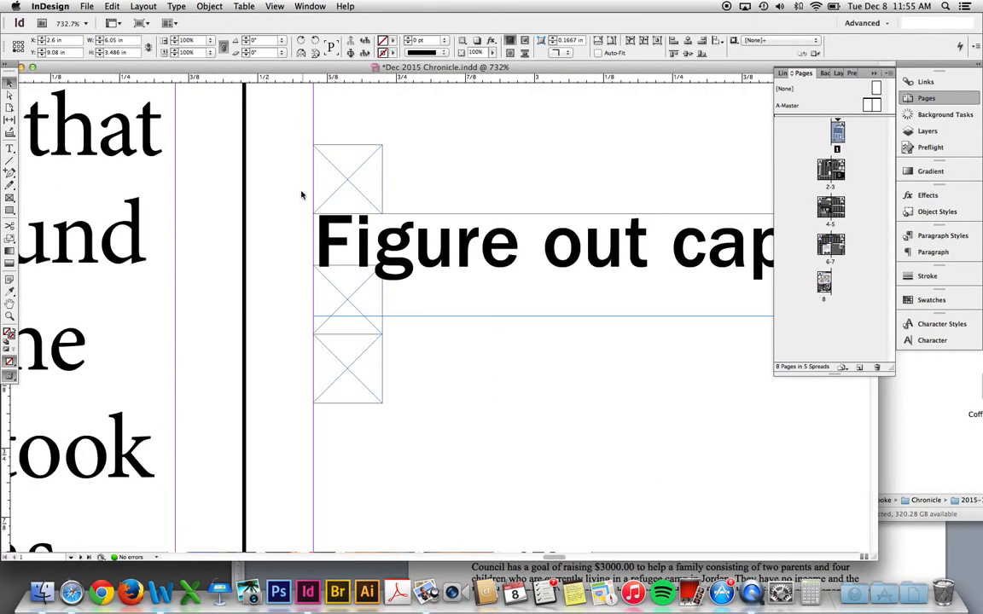
pyautogui.moveTo(303, 197); pyautogui.dragTo(268, 345)
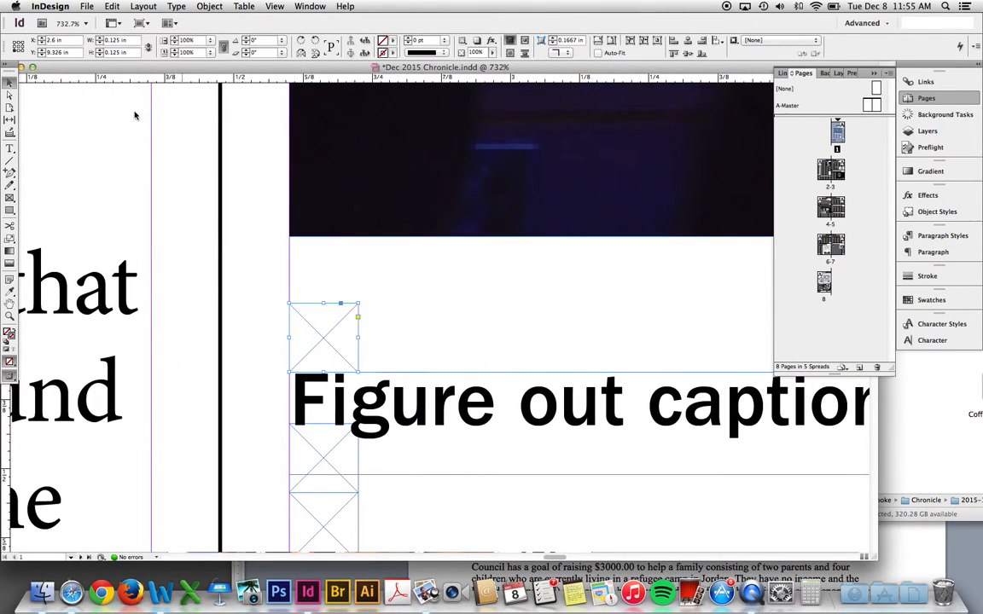
pyautogui.moveTo(296, 296); pyautogui.dragTo(293, 256)
pyautogui.moveTo(303, 397); pyautogui.dragTo(275, 333)
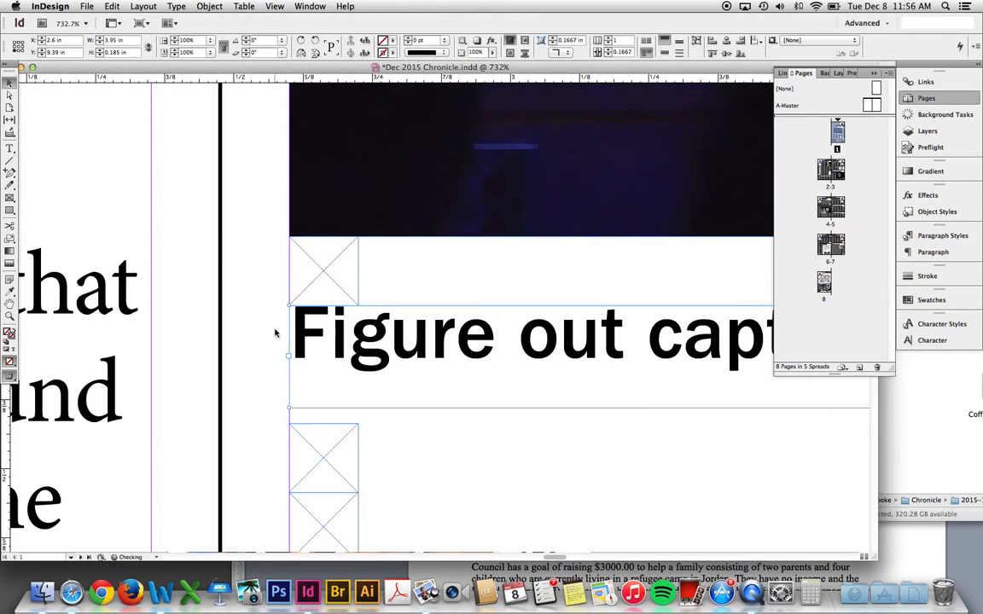
pyautogui.scroll(-3, 260, 405)
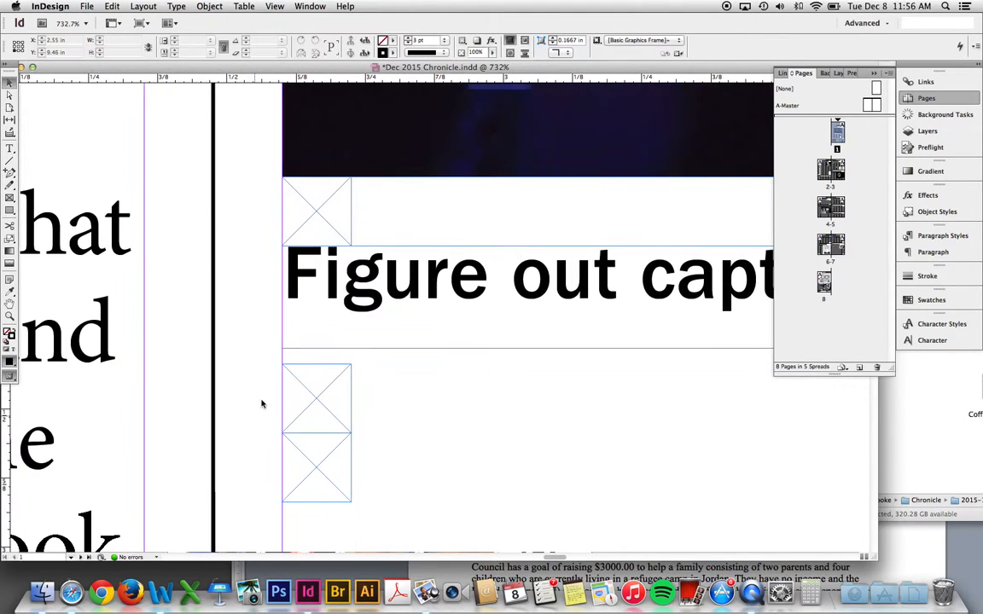
pyautogui.click(312, 448)
pyautogui.moveTo(312, 431); pyautogui.dragTo(308, 333)
pyautogui.click(305, 405)
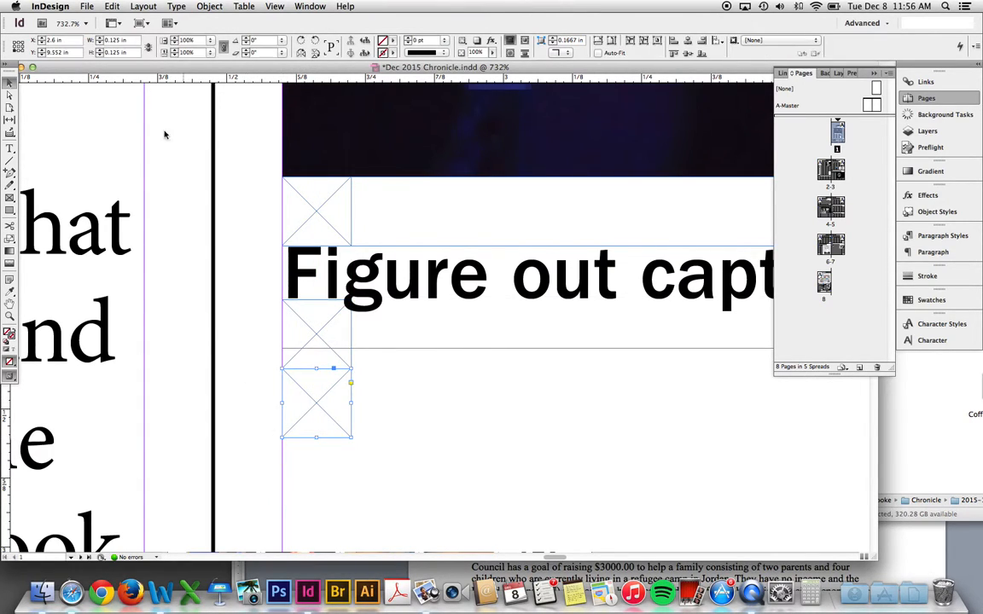
pyautogui.click(229, 220)
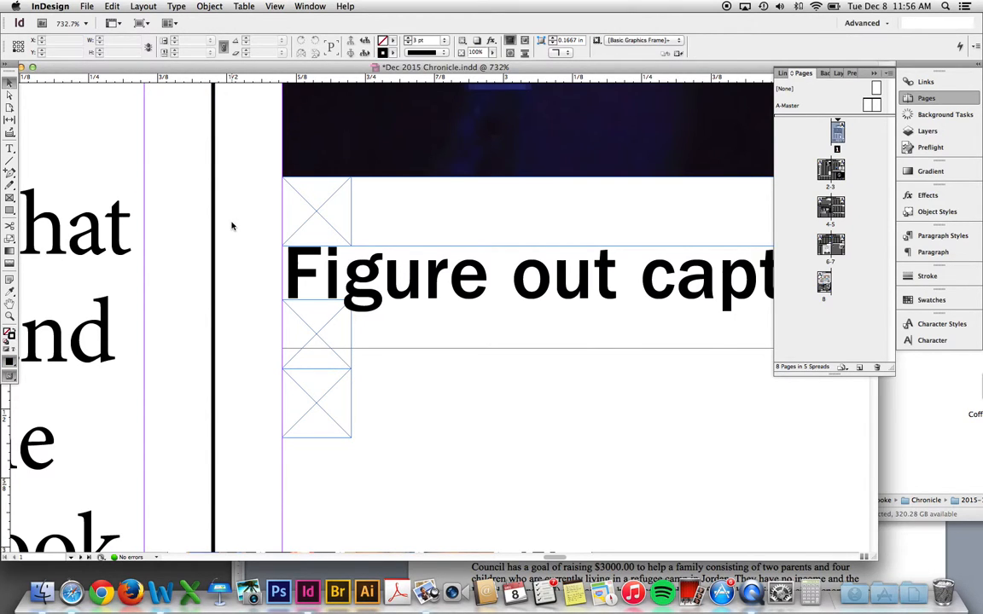
# - Paste a copy of a square frame at the photo's bottom-right corner as a 2.2125 × 0.185 in frame
pyautogui.press('Delete')
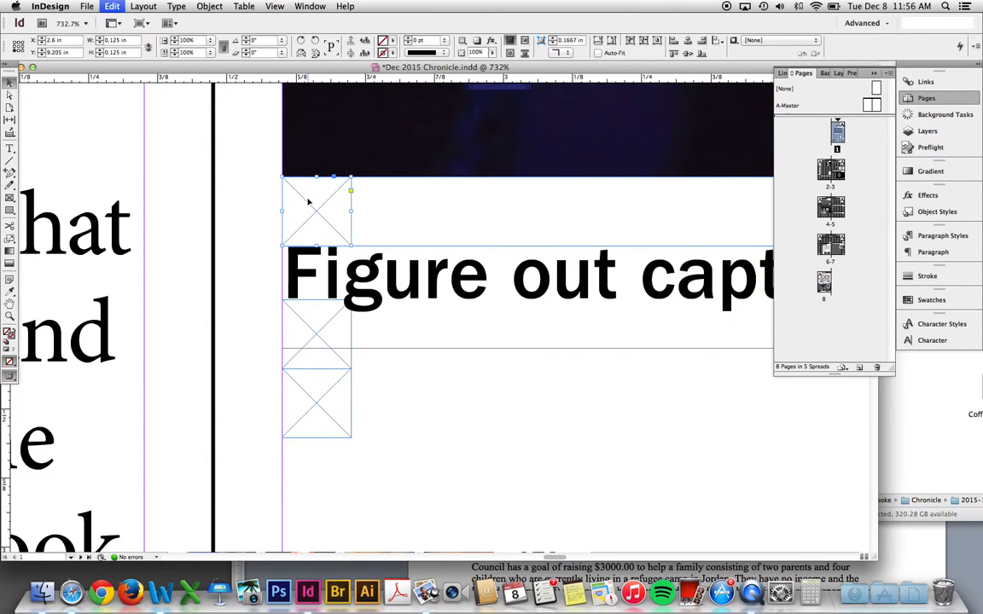
pyautogui.press('super+0')
pyautogui.moveTo(518, 353)
pyautogui.mouseDown()
pyautogui.moveTo(505, 353)
pyautogui.moveTo(522, 352)
pyautogui.mouseUp()
pyautogui.press('z')
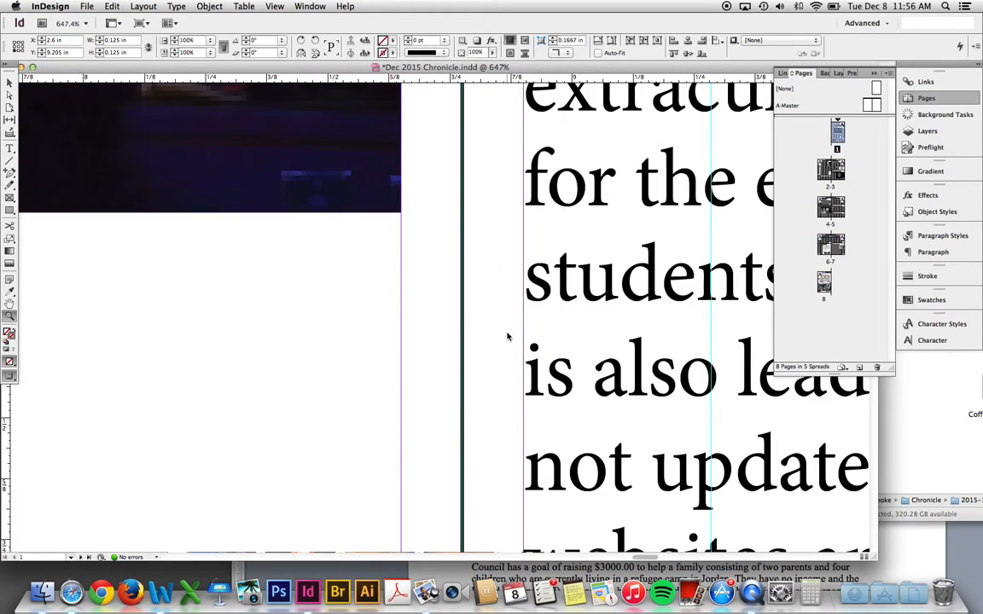
pyautogui.press('super+v')
pyautogui.press('v')
pyautogui.moveTo(435, 298); pyautogui.dragTo(374, 226)
pyautogui.moveTo(410, 324); pyautogui.dragTo(561, 355)
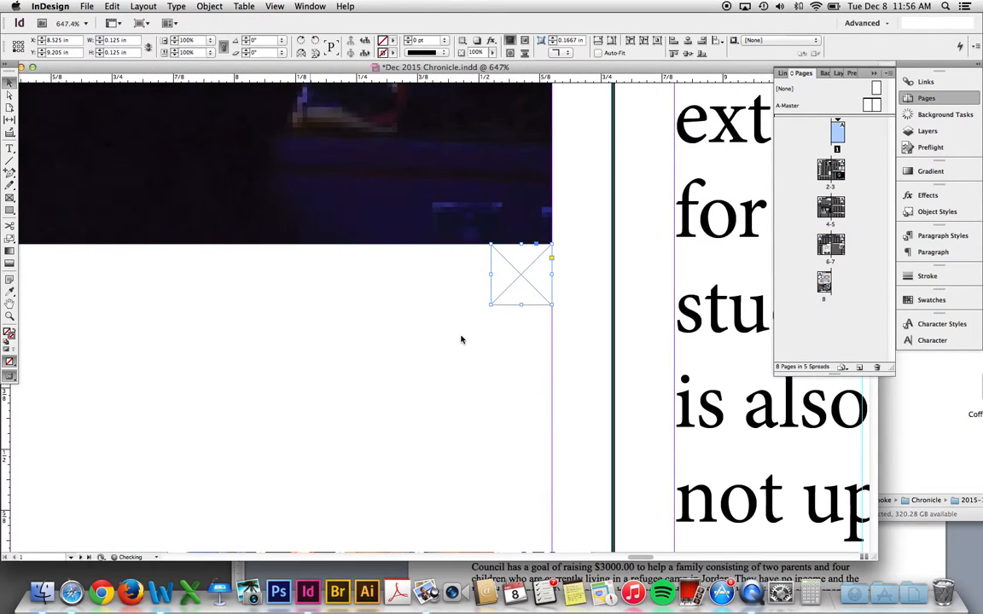
pyautogui.press('super+minus')
pyautogui.press('super+minus')
pyautogui.press('super+minus')
pyautogui.press('super+minus')
pyautogui.moveTo(403, 366); pyautogui.dragTo(693, 363)
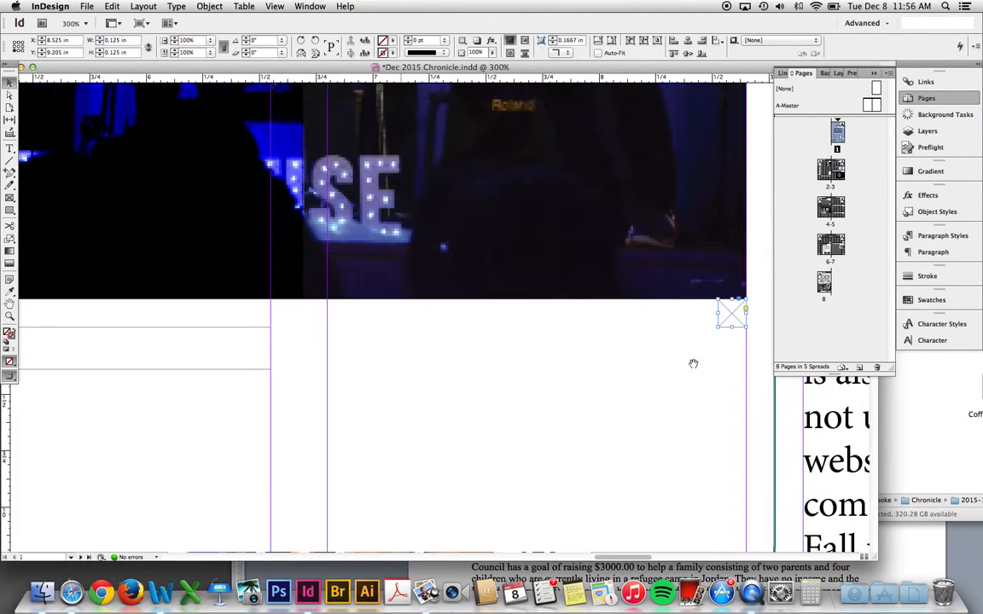
pyautogui.press('t')
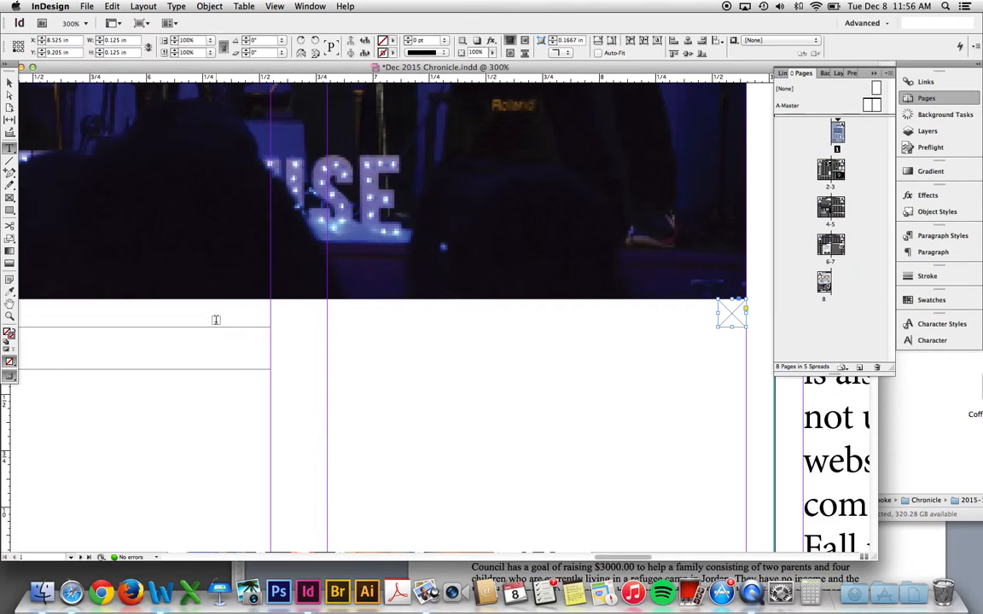
# - Draw a text frame under the concert photo and type the photographer's name
pyautogui.press('v')
pyautogui.click(11, 198)
pyautogui.moveTo(231, 325); pyautogui.dragTo(705, 356)
pyautogui.press('v')
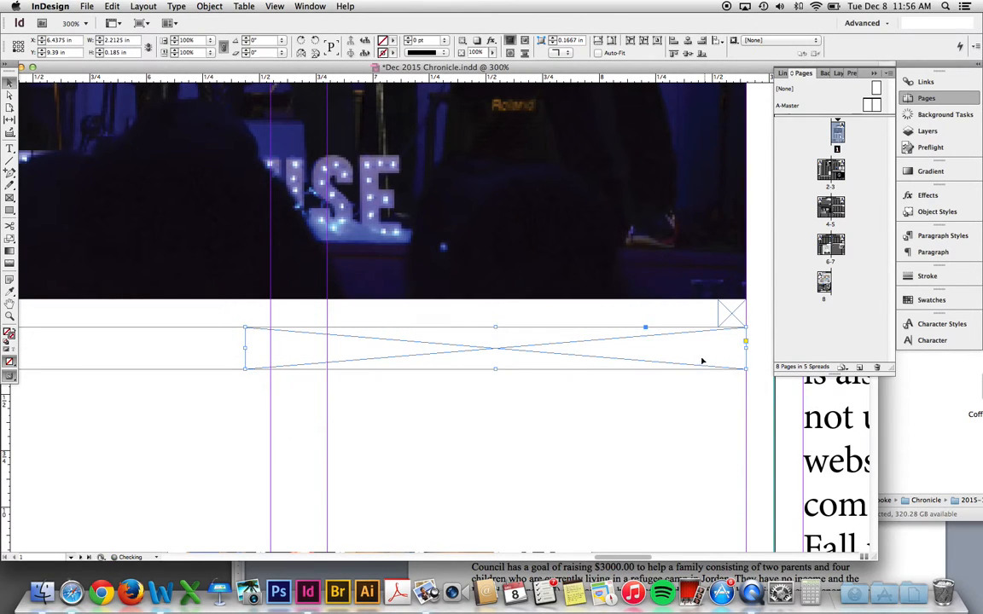
pyautogui.press('t')
pyautogui.click(696, 355)
pyautogui.write('sa')
pyautogui.press('BackSpace')
pyautogui.press('BackSpace')
pyautogui.write('A')
pyautogui.press('BackSpace')
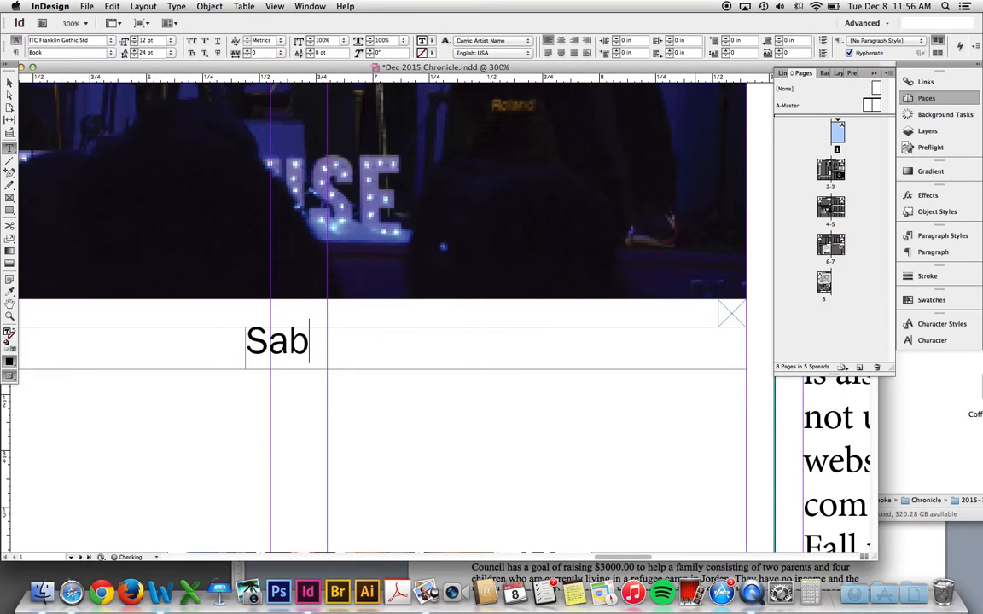
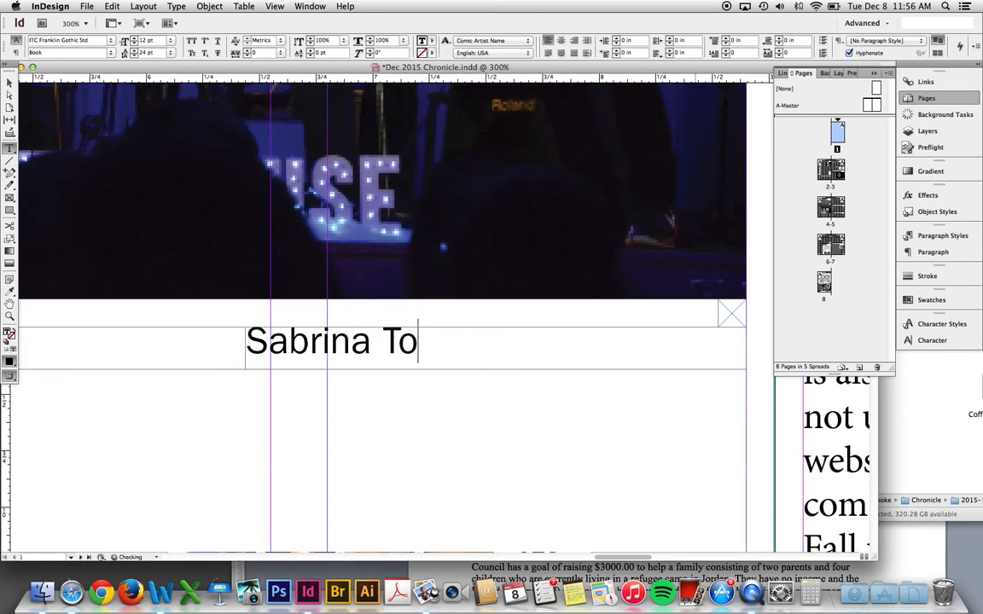
# - Give the name the Photo Credit character style, right-align it, and view the page at 100%
pyautogui.moveTo(562, 354); pyautogui.dragTo(238, 345)
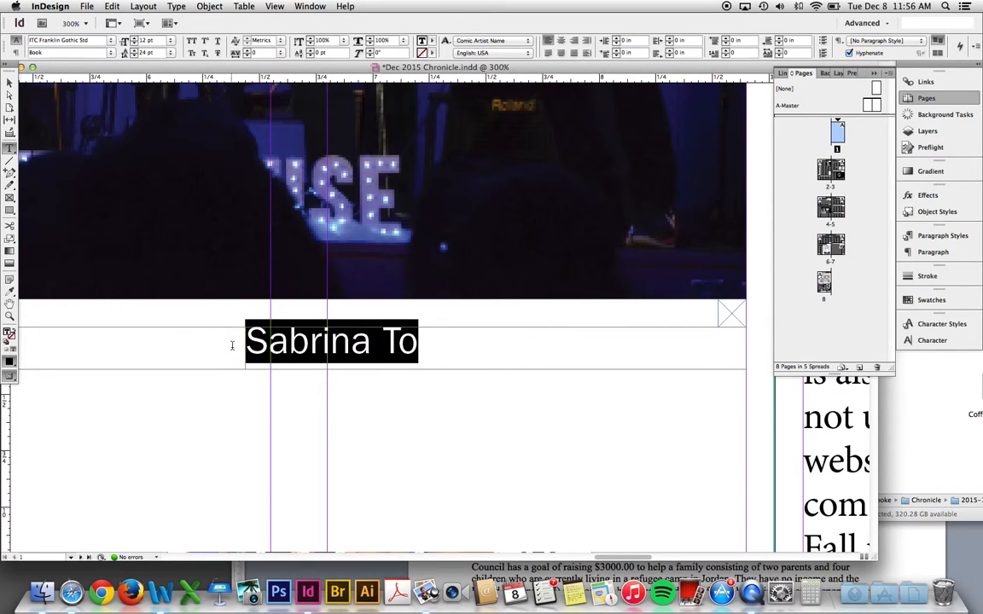
pyautogui.click(940, 326)
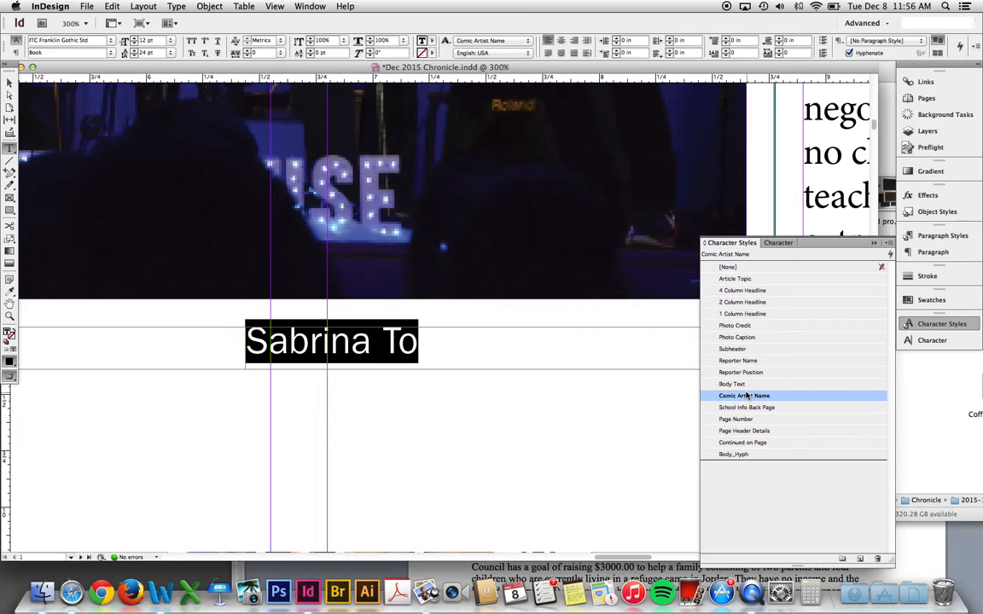
pyautogui.click(749, 327)
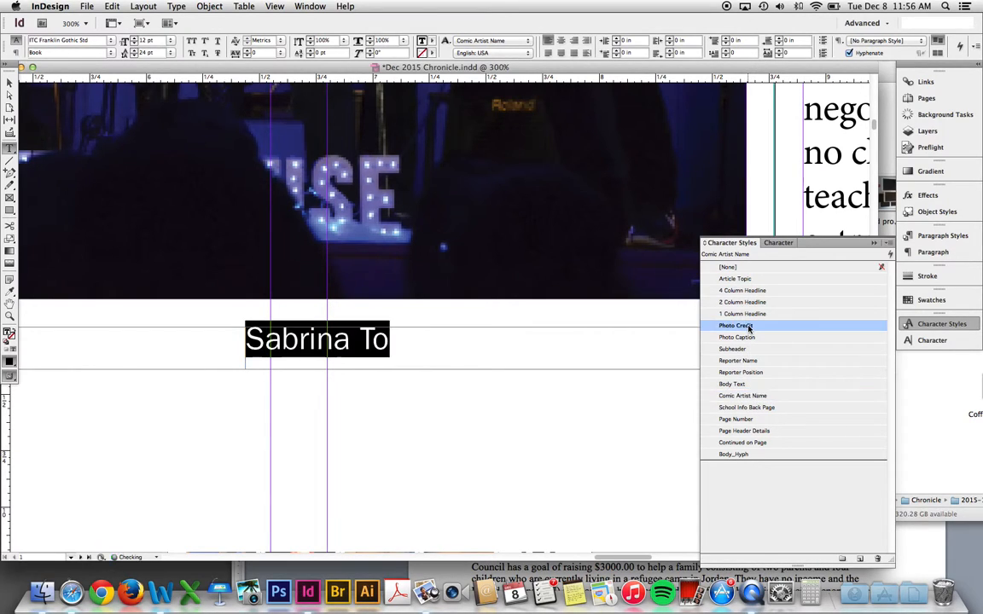
pyautogui.click(937, 329)
pyautogui.click(412, 338)
pyautogui.moveTo(412, 338); pyautogui.dragTo(237, 338)
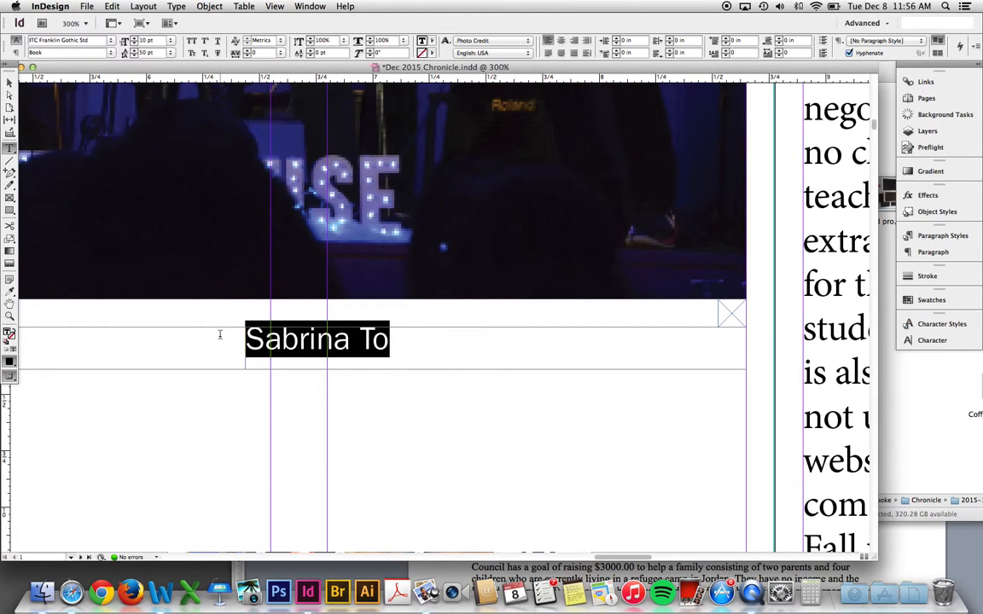
pyautogui.click(573, 41)
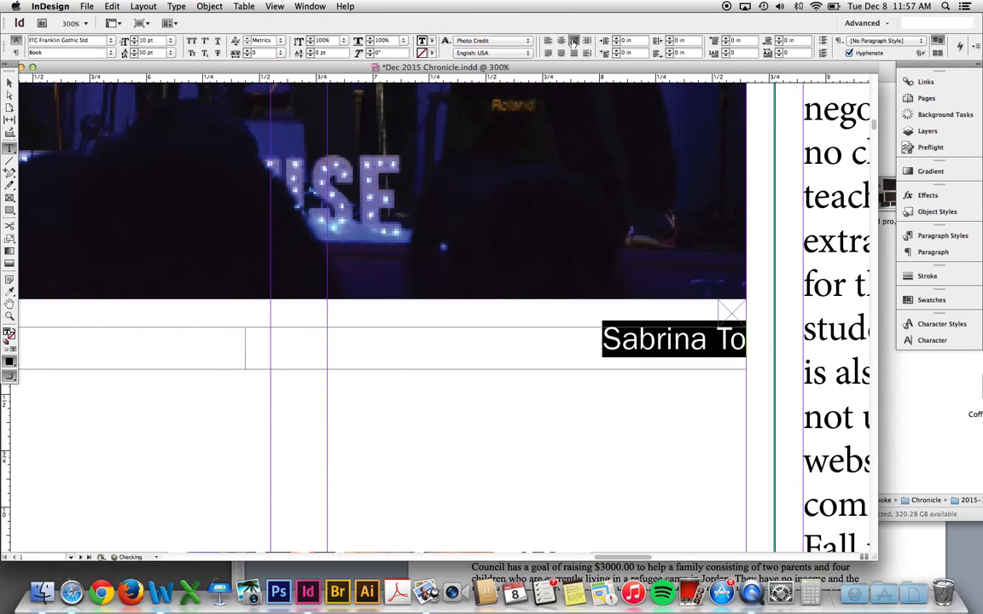
pyautogui.press('Escape')
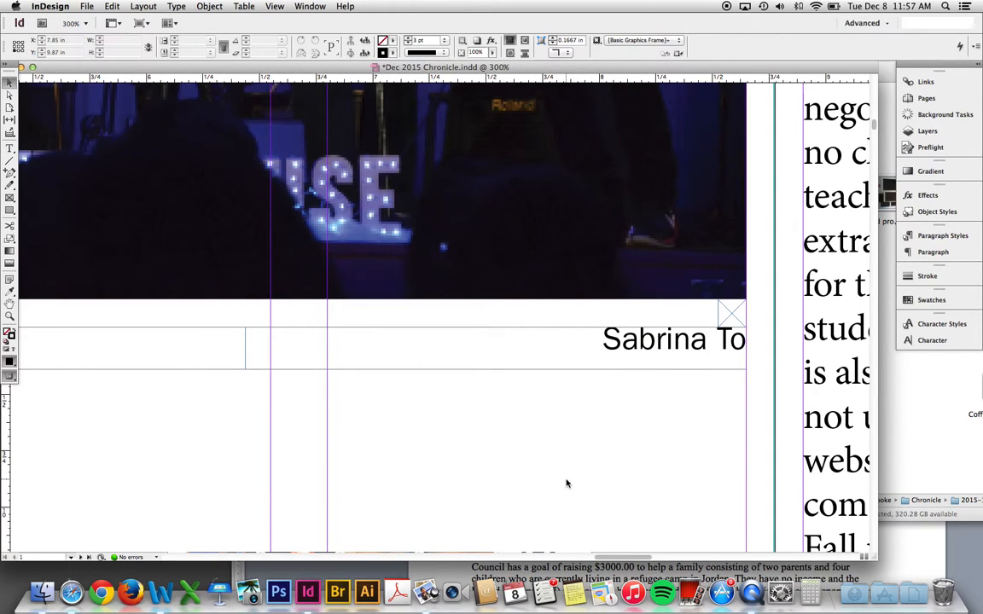
pyautogui.press('super+minus')
pyautogui.press('super+minus')
pyautogui.press('super+minus')
pyautogui.press('super+minus')
pyautogui.moveTo(261, 148); pyautogui.dragTo(400, 392)
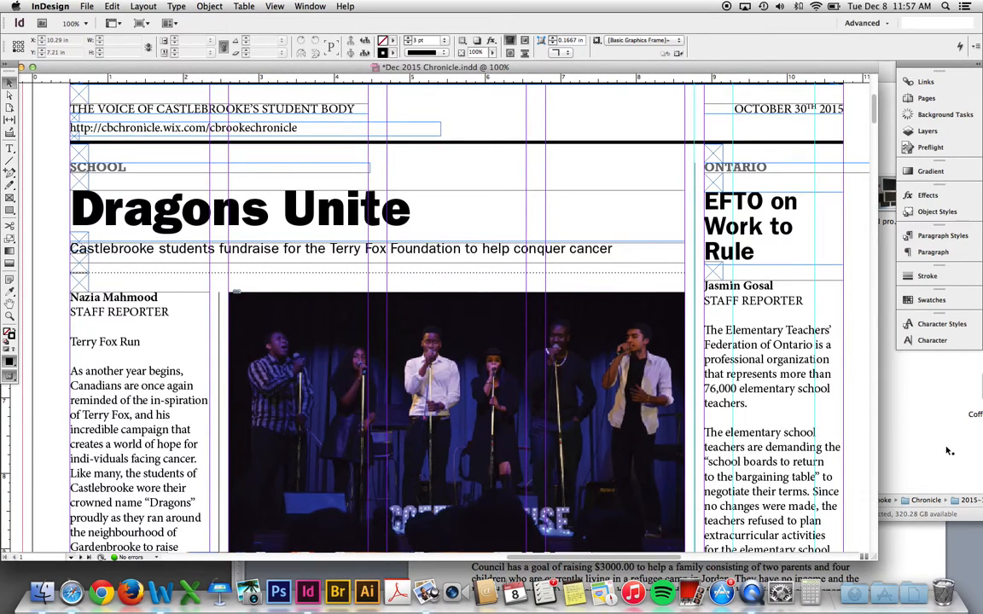
# - Replace the Dragons Unite headline with the Coffee House article's title pasted from Word
pyautogui.click(926, 552)
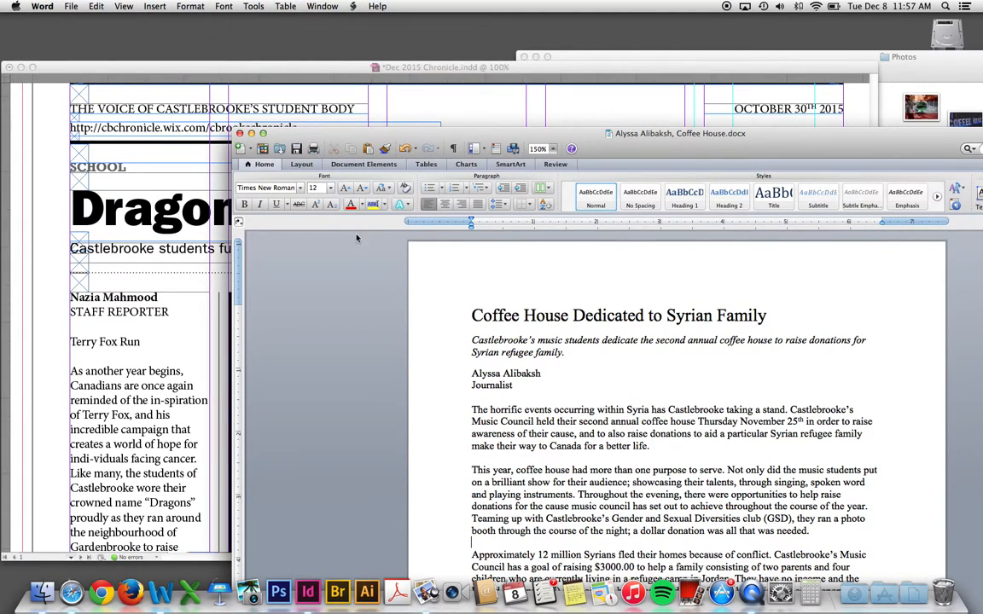
pyautogui.click(387, 110)
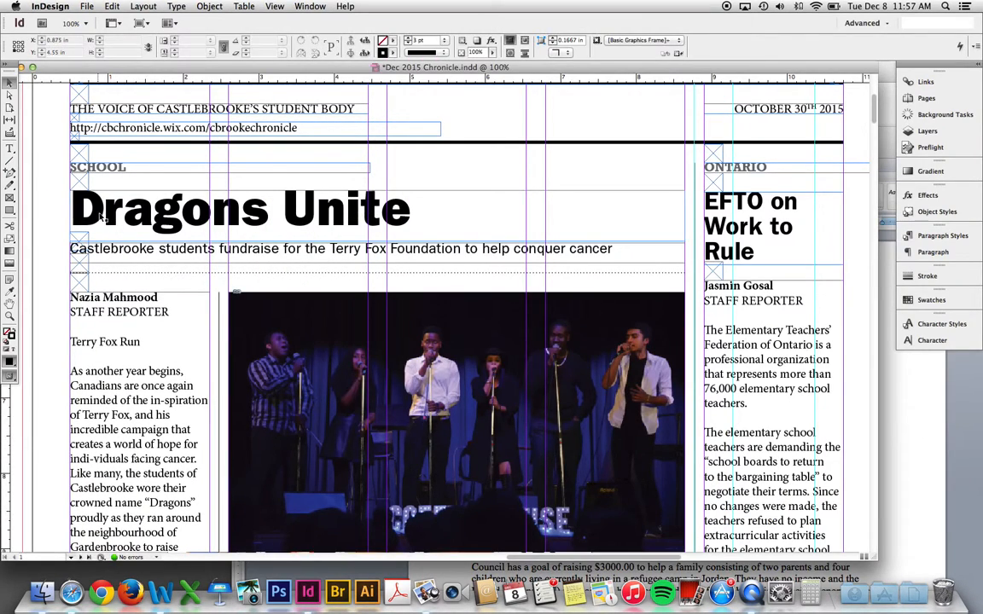
pyautogui.click(912, 417)
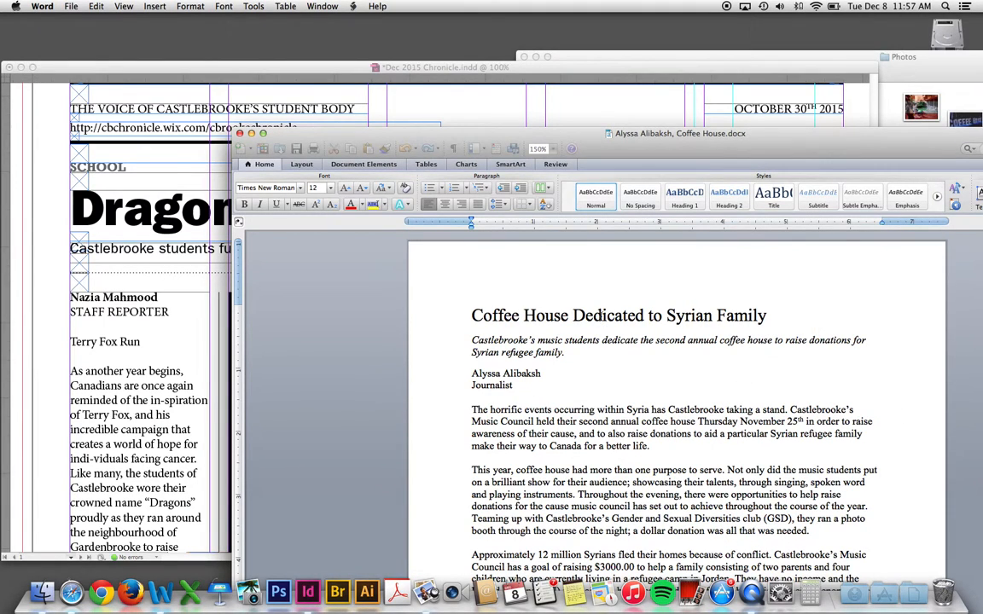
pyautogui.tripleClick(600, 316)
pyautogui.press('super+c')
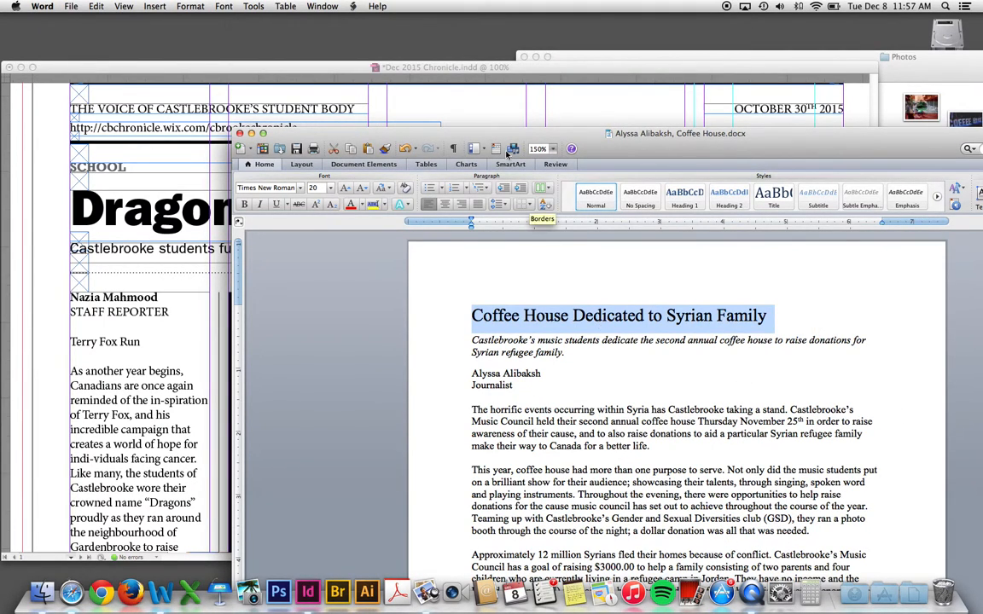
pyautogui.click(450, 103)
pyautogui.tripleClick(315, 206)
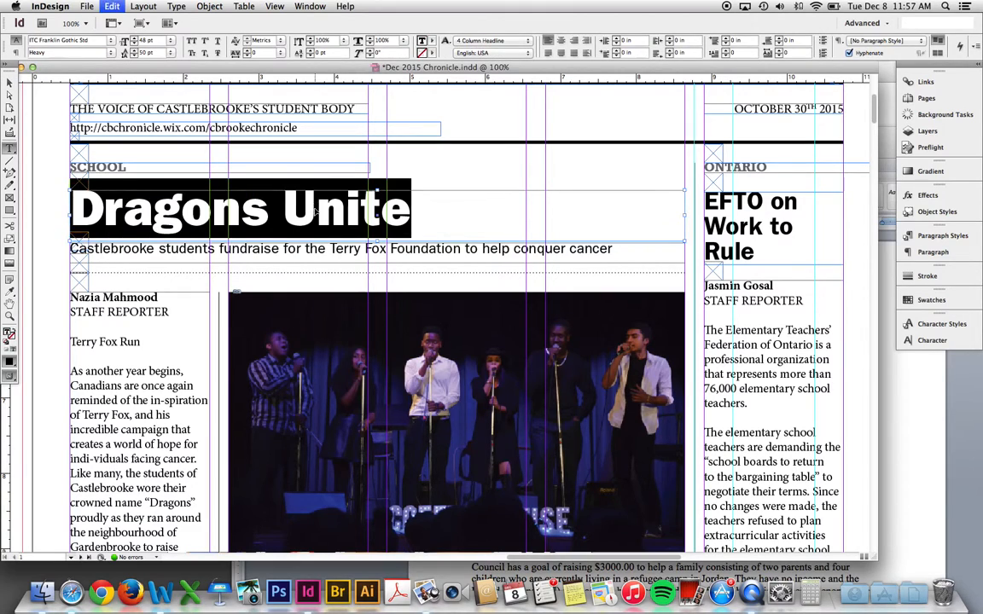
pyautogui.press('super+v')
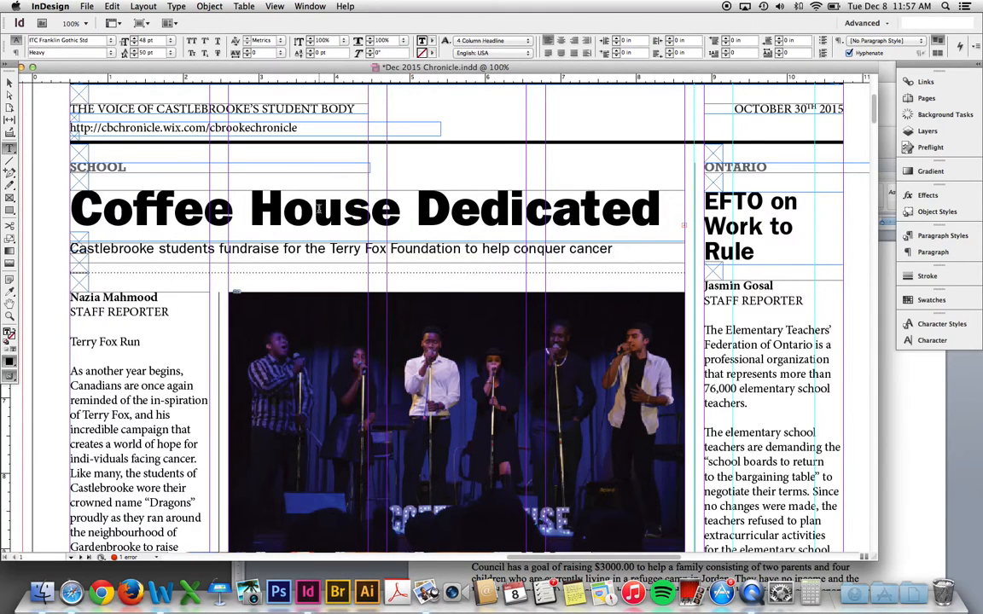
# - Delete 'Dedicated to Syrian Family' so the headline reads just 'Coffee House'
pyautogui.press('super+Tab')
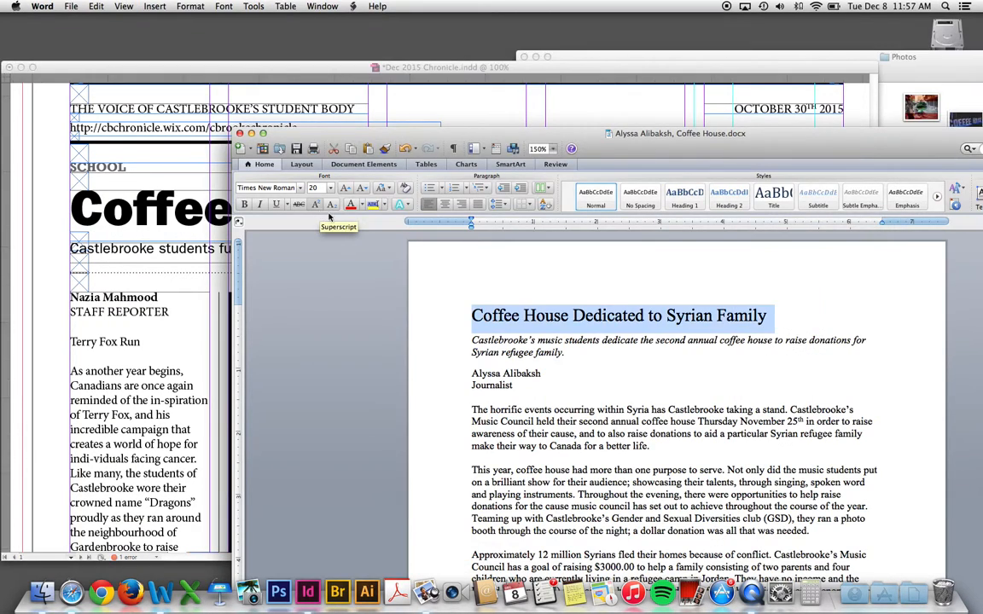
pyautogui.click(448, 103)
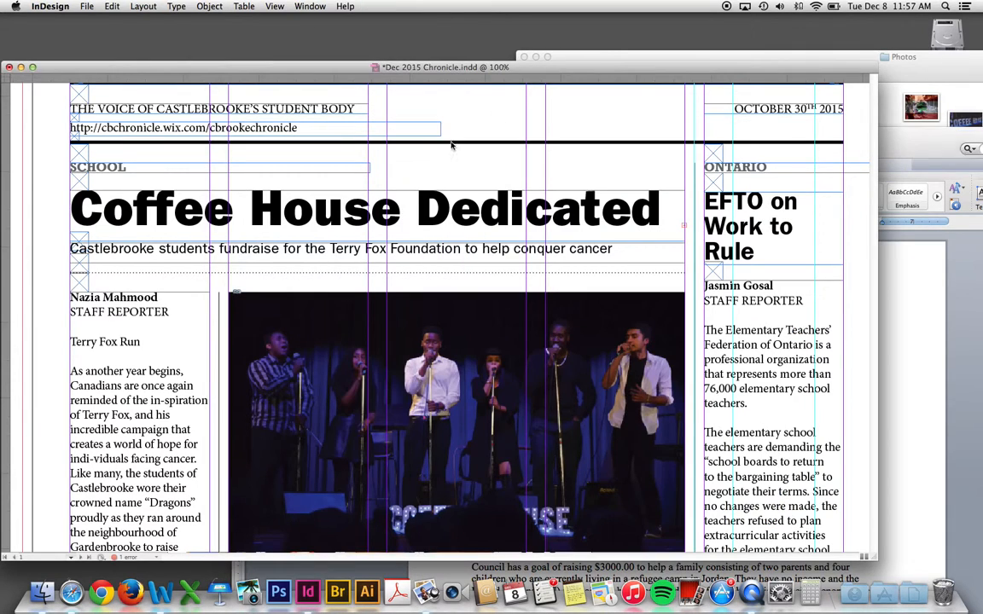
pyautogui.tripleClick(445, 220)
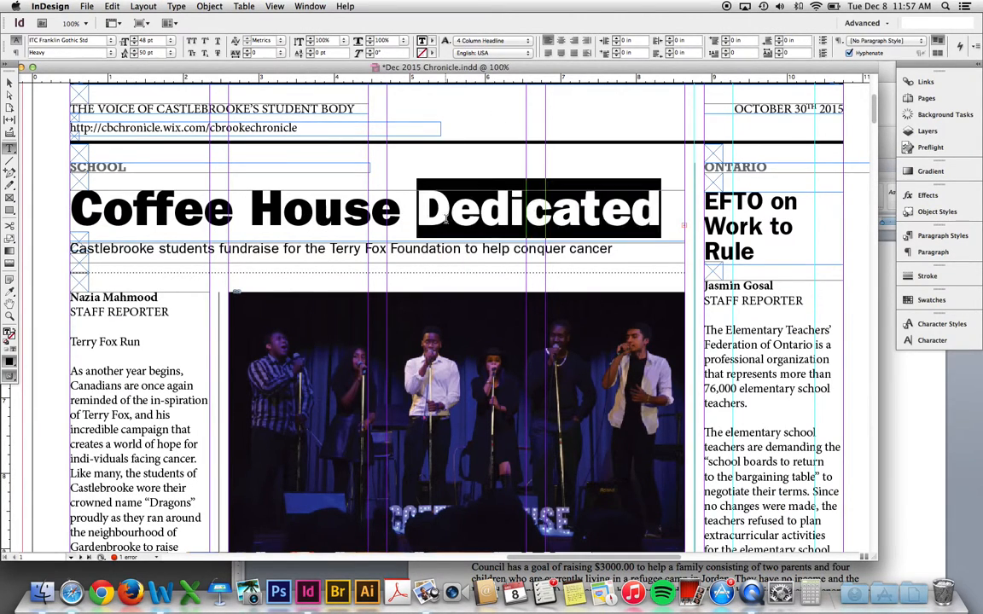
pyautogui.moveTo(418, 213); pyautogui.dragTo(662, 224)
pyautogui.press('Delete')
pyautogui.press('Delete')
pyautogui.press('Delete')
pyautogui.press('Delete')
pyautogui.press('Delete')
pyautogui.press('Delete')
pyautogui.press('Delete')
pyautogui.press('Delete')
pyautogui.press('Delete')
pyautogui.press('Delete')
pyautogui.press('Delete')
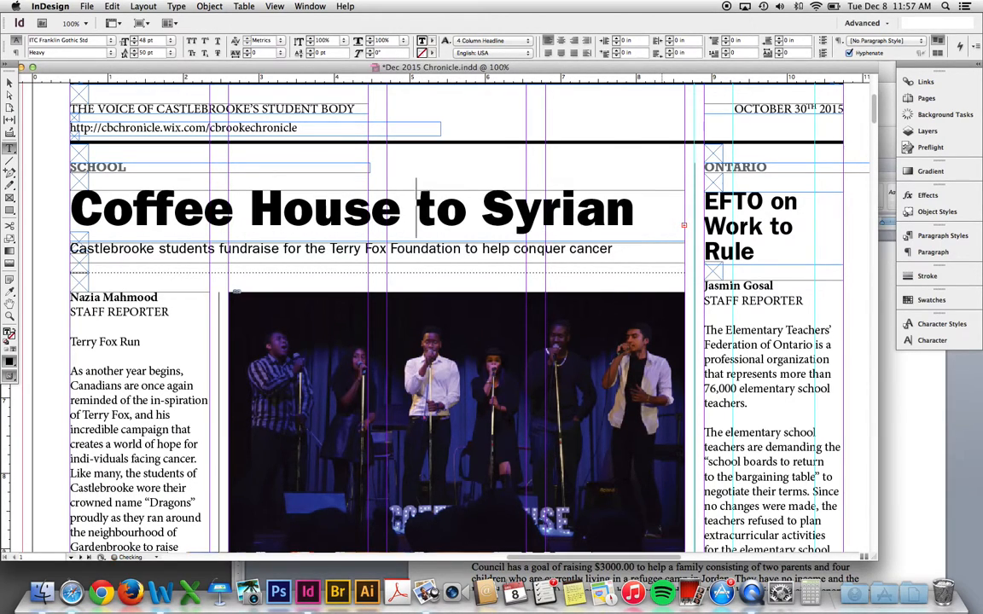
pyautogui.press('Delete')
pyautogui.press('Delete')
pyautogui.press('Delete')
pyautogui.press('Delete')
pyautogui.press('Delete')
pyautogui.press('Delete')
pyautogui.press('Delete')
pyautogui.press('Delete')
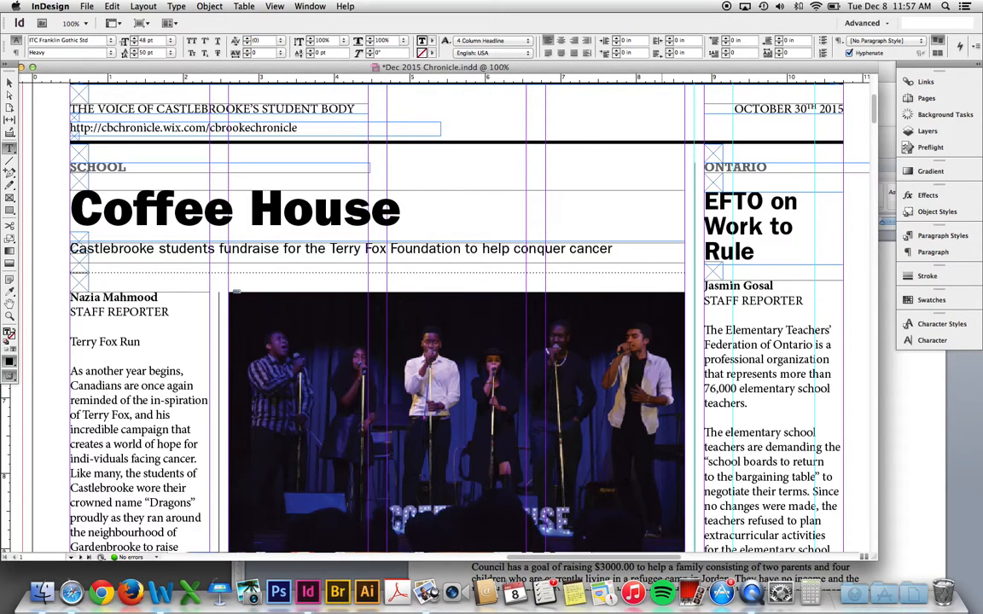
pyautogui.press('super+Tab')
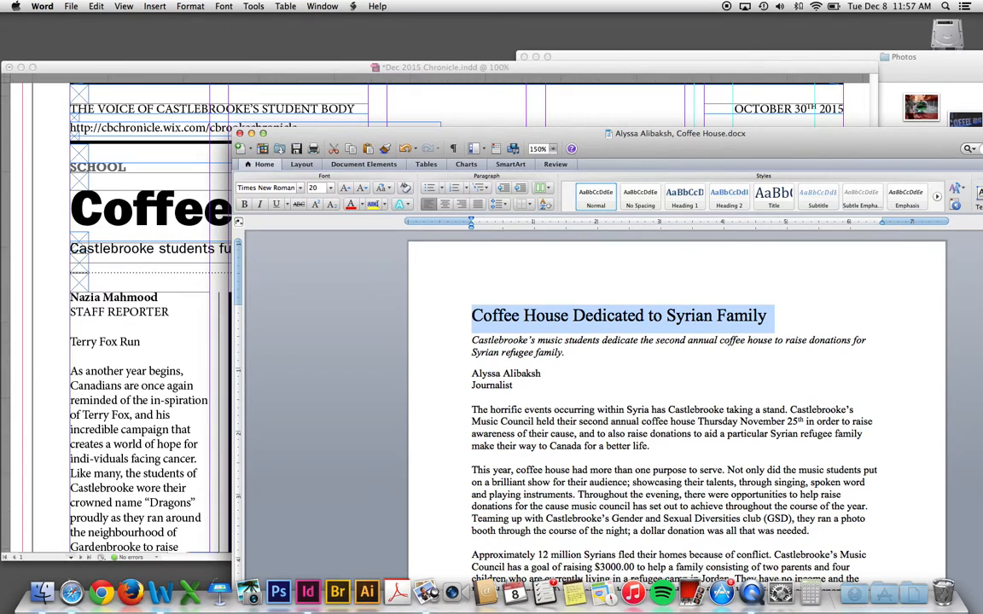
# - Paste Word's italic subtitle about donations for a Syrian refugee family over the deck and resize its frame
pyautogui.tripleClick(666, 345)
pyautogui.press('super+c')
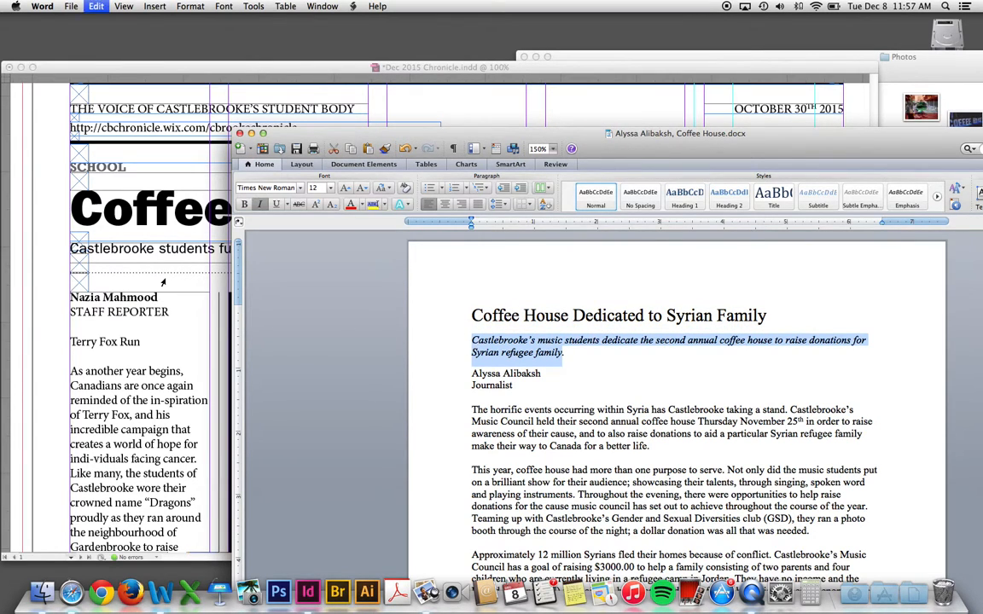
pyautogui.click(137, 228)
pyautogui.tripleClick(156, 249)
pyautogui.press('super+v')
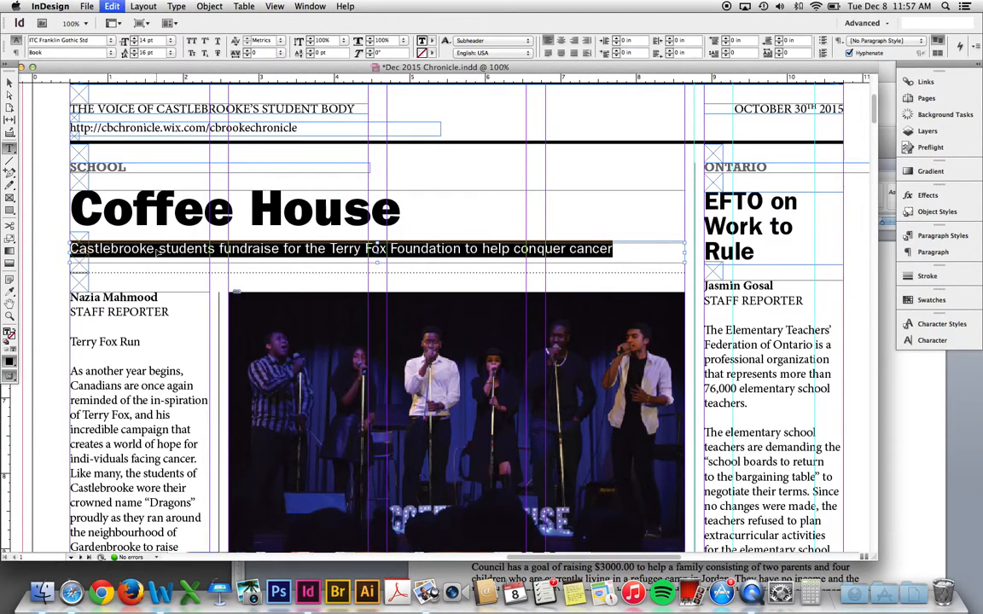
pyautogui.press('Escape')
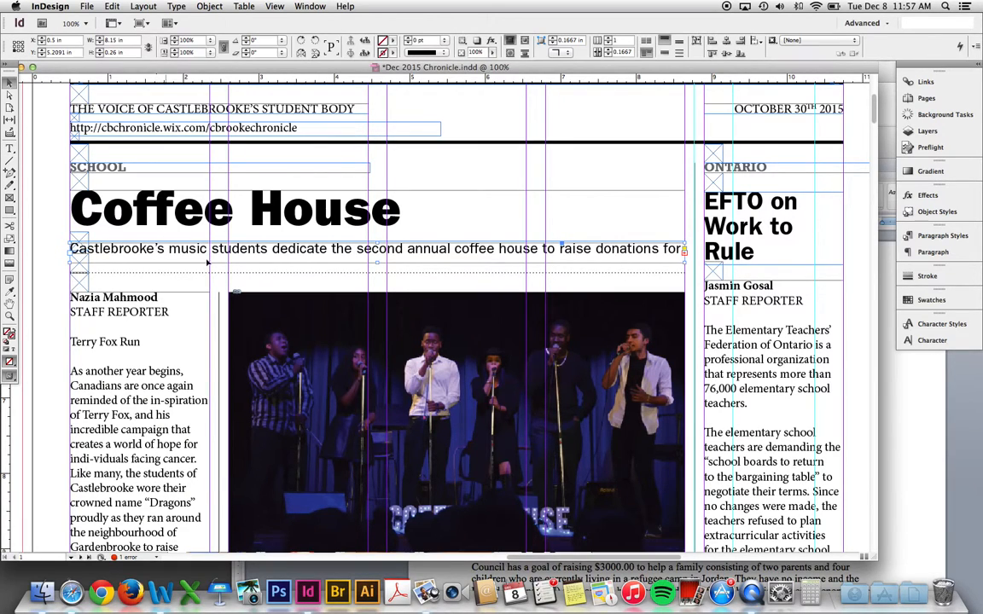
pyautogui.moveTo(378, 262); pyautogui.dragTo(378, 280)
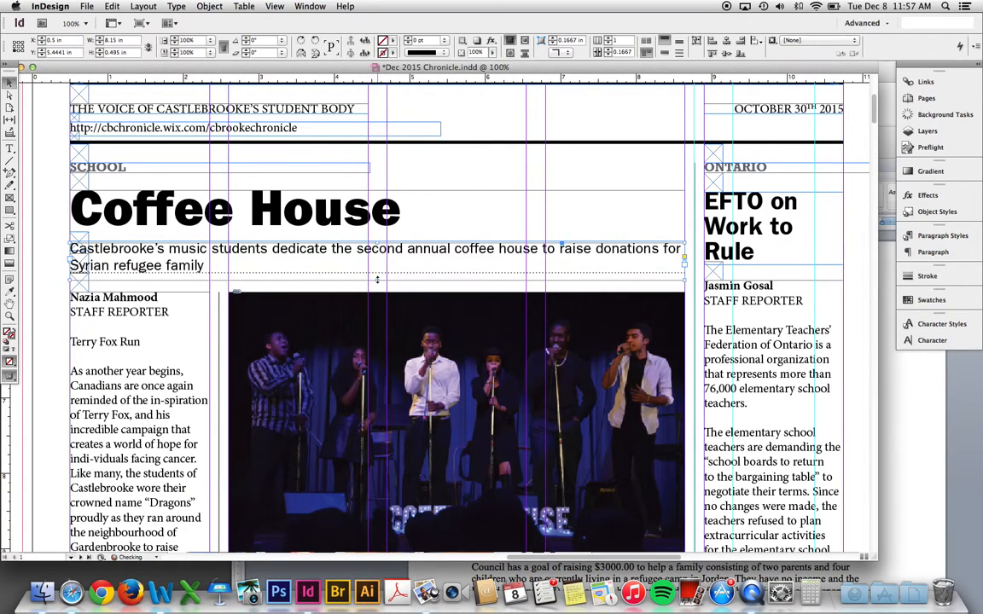
pyautogui.press('w')
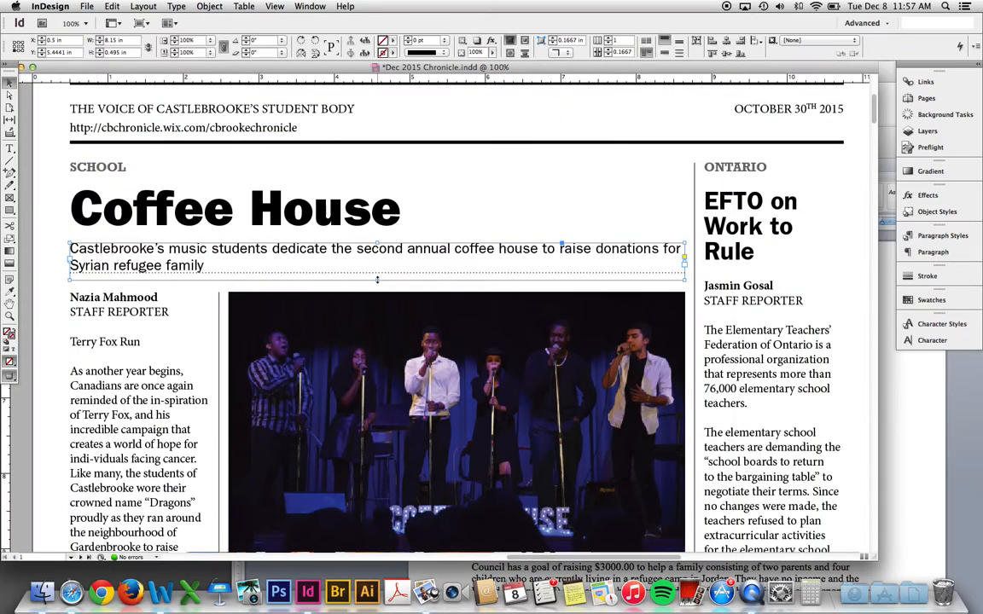
pyautogui.press('w')
pyautogui.press('w')
pyautogui.press('w')
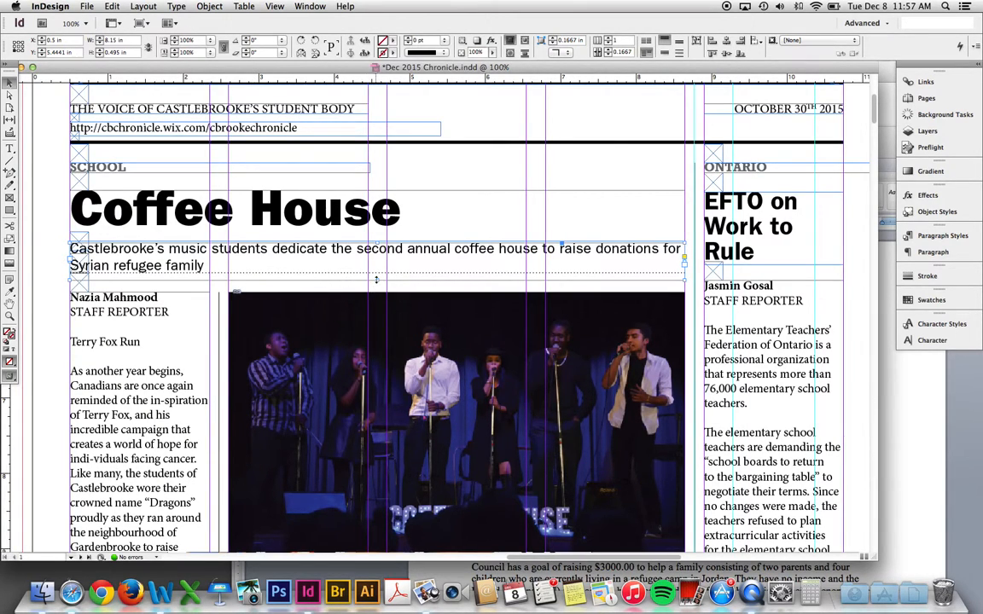
pyautogui.moveTo(376, 279); pyautogui.dragTo(377, 260)
pyautogui.scroll(-2, 141, 249)
pyautogui.hscroll(-3, 141, 249)
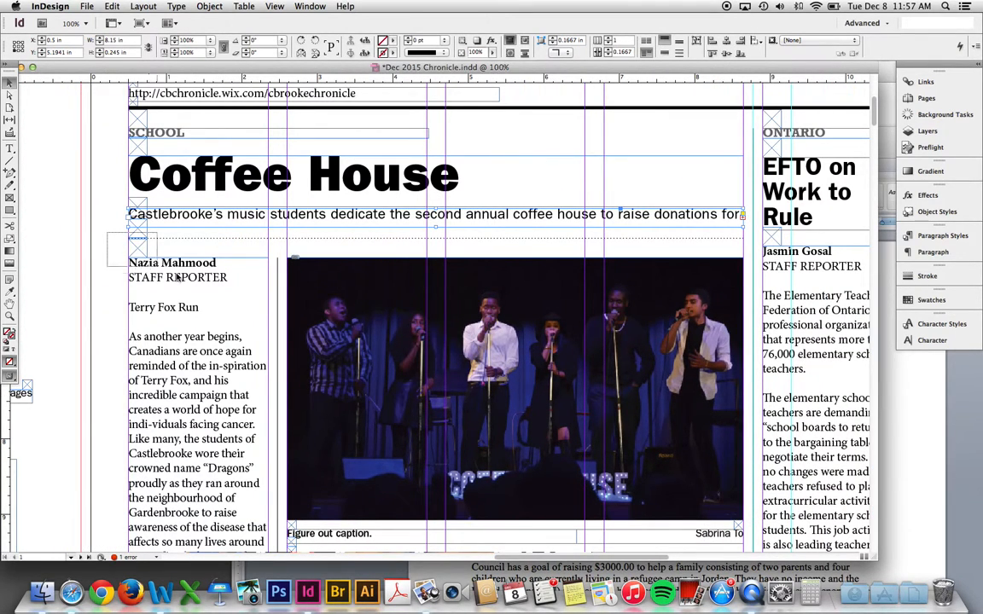
pyautogui.click(144, 279)
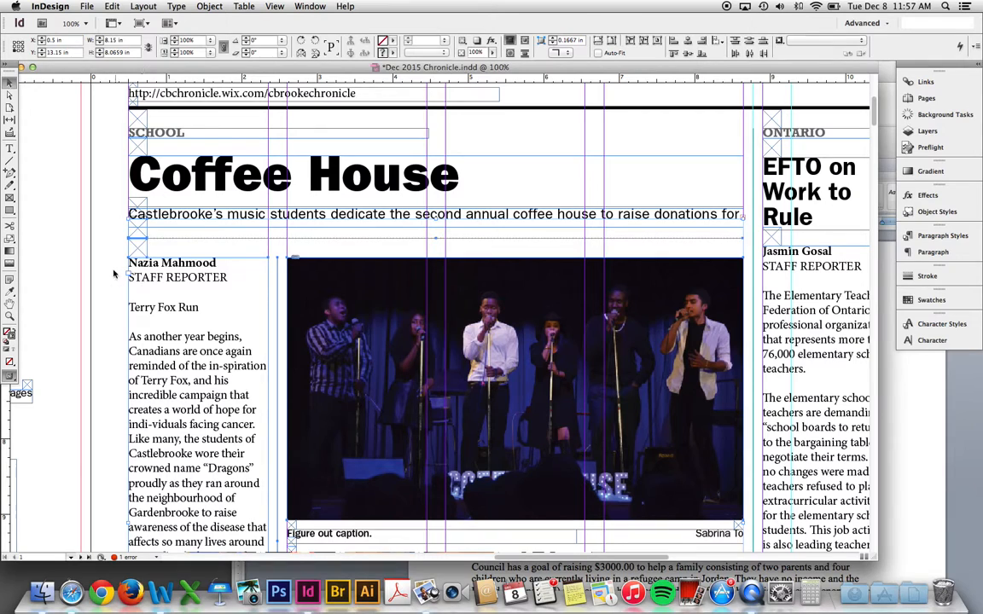
pyautogui.click(104, 238)
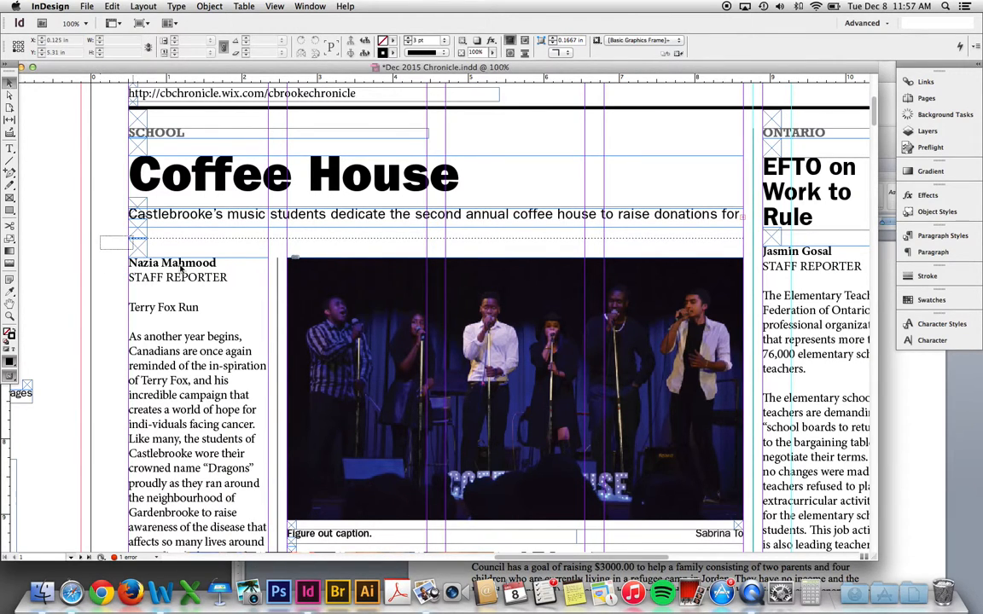
pyautogui.scroll(-1, 659, 518)
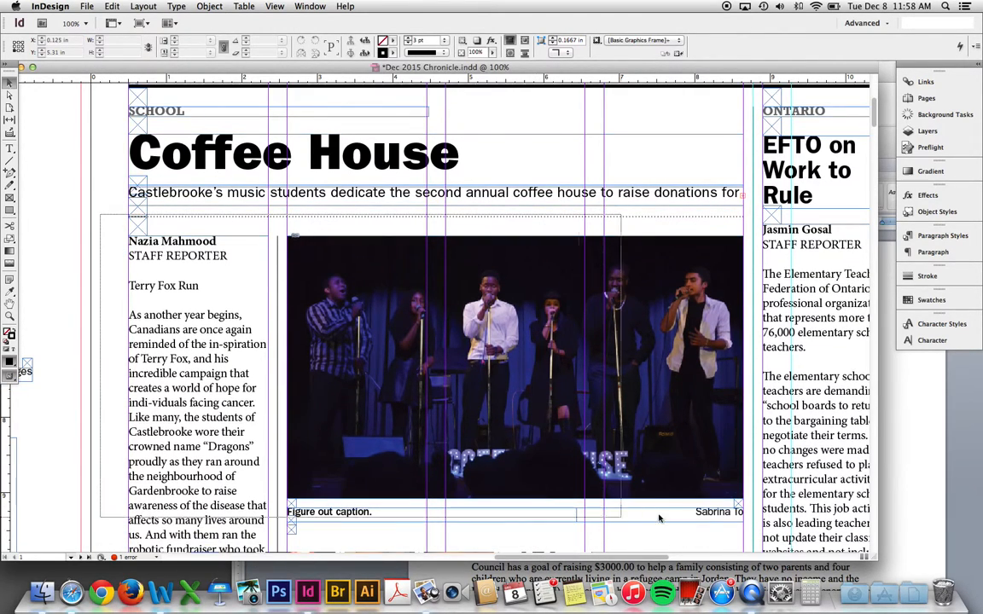
pyautogui.scroll(-10, 658, 518)
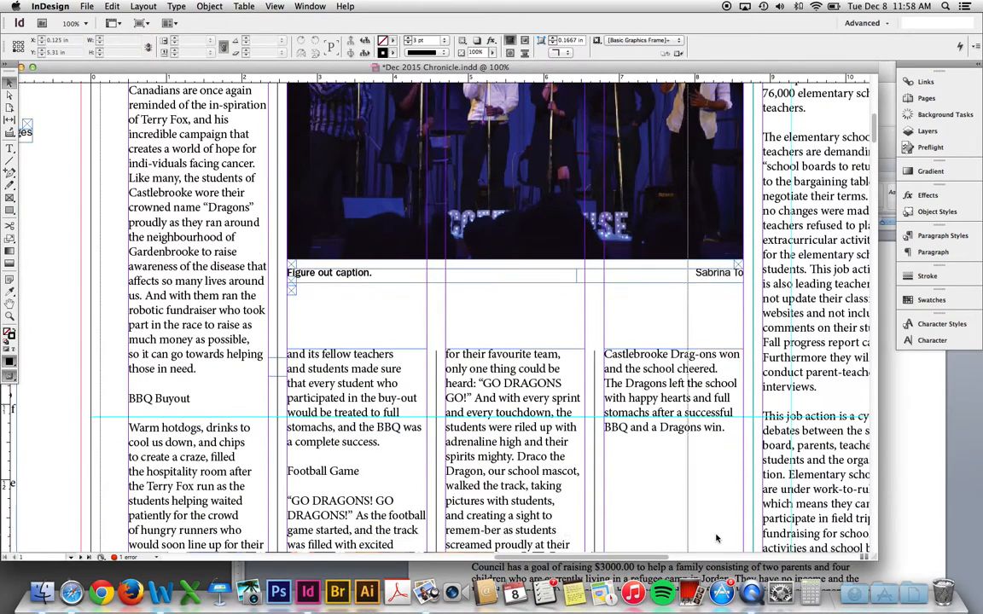
pyautogui.scroll(-2, 717, 539)
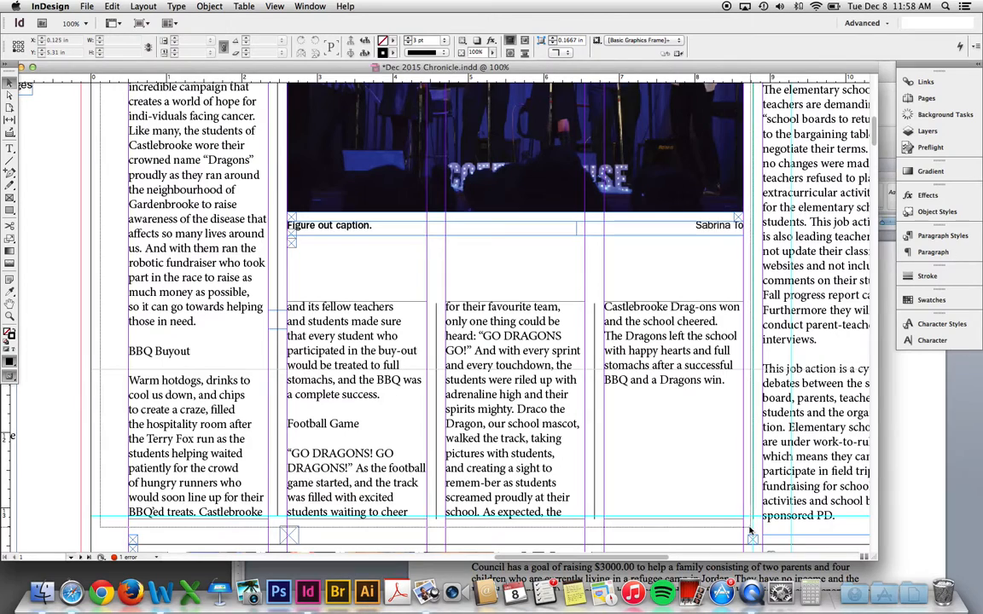
pyautogui.scroll(15, 409, 273)
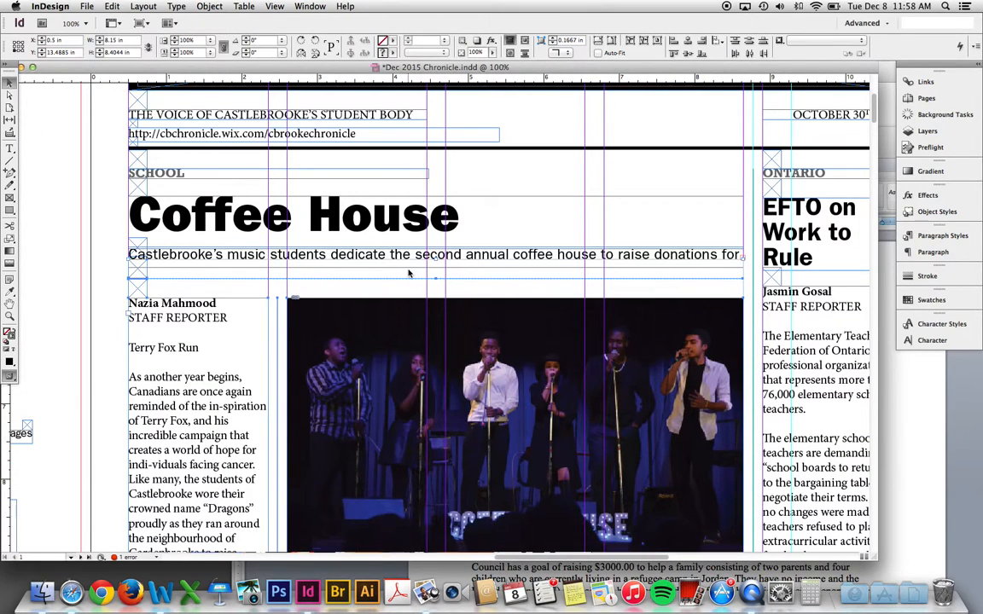
# - Nudge the empty frame below the deck down and enlarge the deck frame for a second line
pyautogui.press('Return')
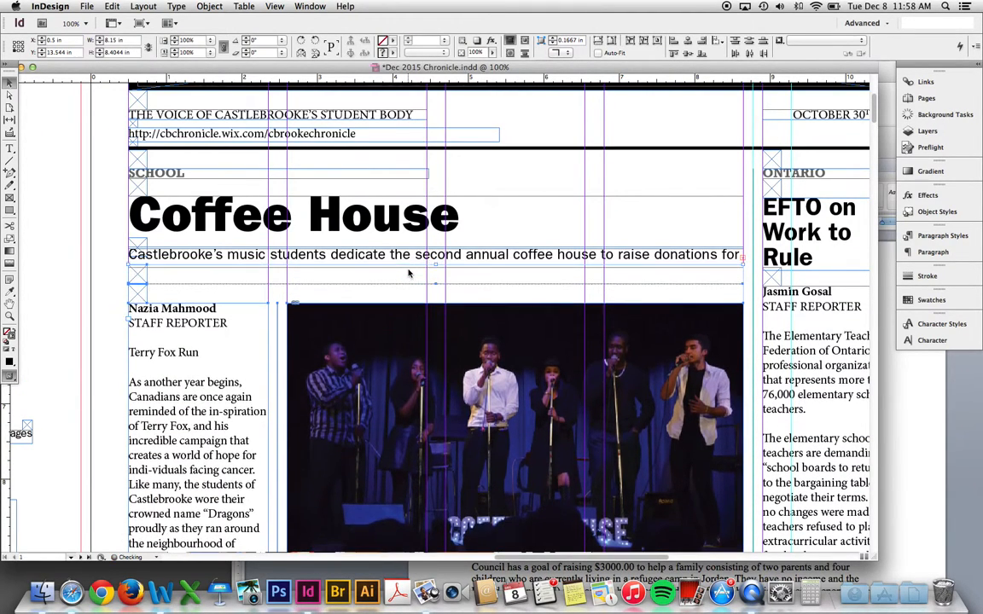
pyautogui.press('Down')
pyautogui.press('Down')
pyautogui.press('Down')
pyautogui.press('Down')
pyautogui.press('Down')
pyautogui.press('Down')
pyautogui.press('Down')
pyautogui.press('Down')
pyautogui.press('Down')
pyautogui.press('Down')
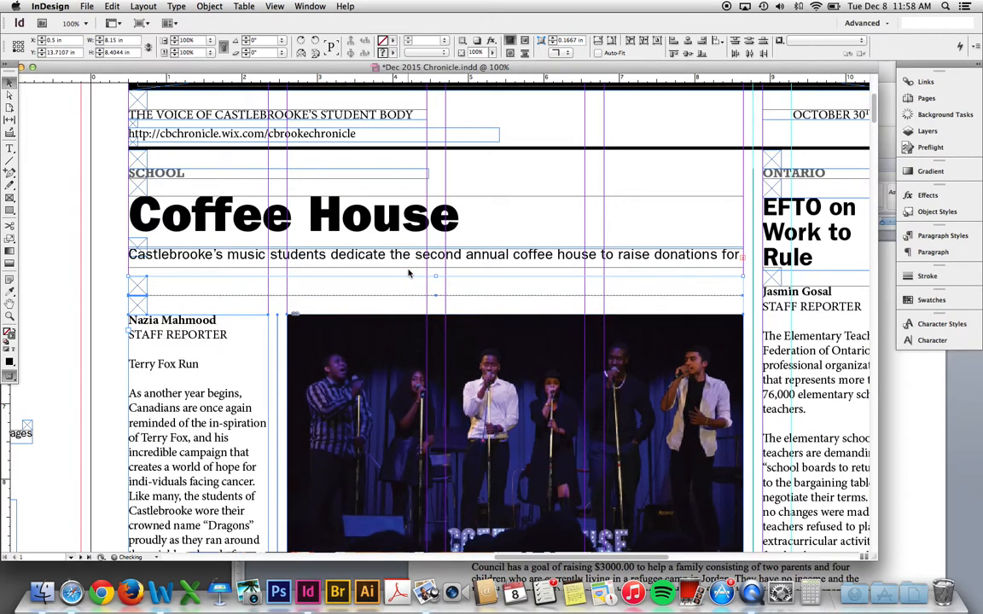
pyautogui.press('Down')
pyautogui.press('Down')
pyautogui.press('Down')
pyautogui.press('Down')
pyautogui.press('Down')
pyautogui.press('Down')
pyautogui.press('Down')
pyautogui.press('Down')
pyautogui.press('Down')
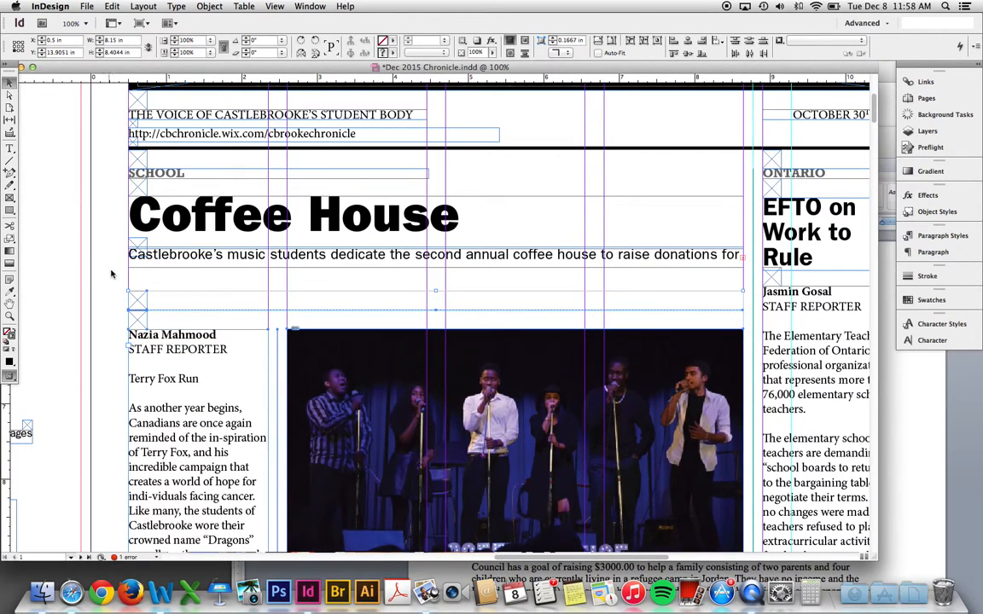
pyautogui.click(440, 263)
pyautogui.moveTo(436, 268); pyautogui.dragTo(434, 296)
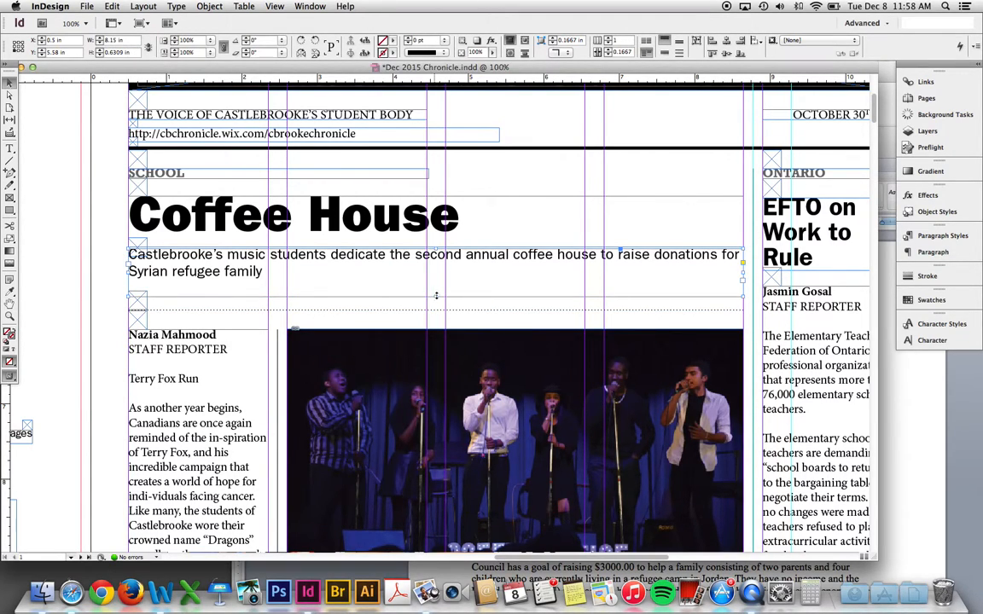
# - Break the deck onto a second line before 'for', then select the lower body frames
pyautogui.press('t')
pyautogui.click(723, 254)
pyautogui.press('Return')
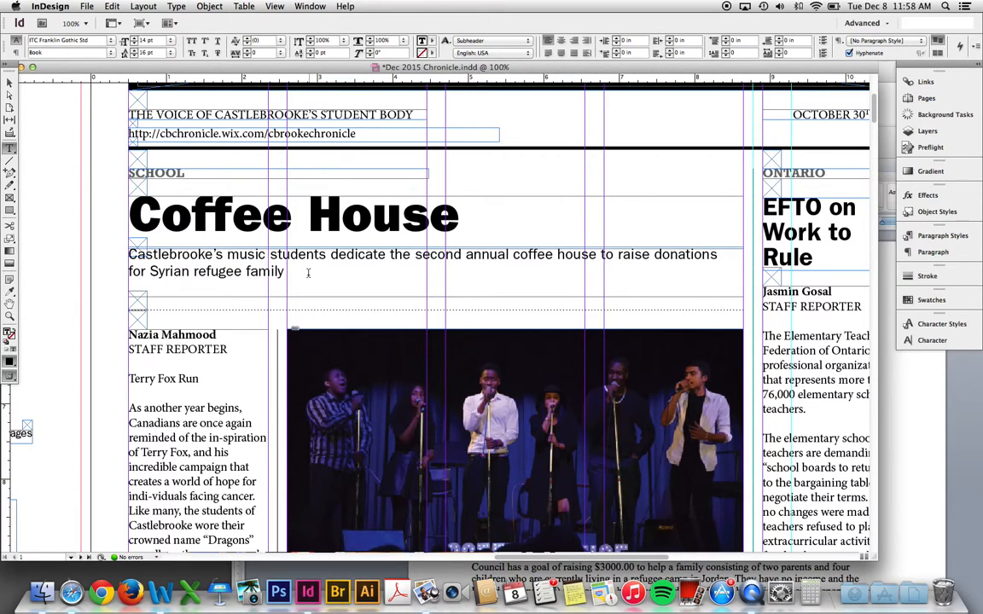
pyautogui.press('Escape')
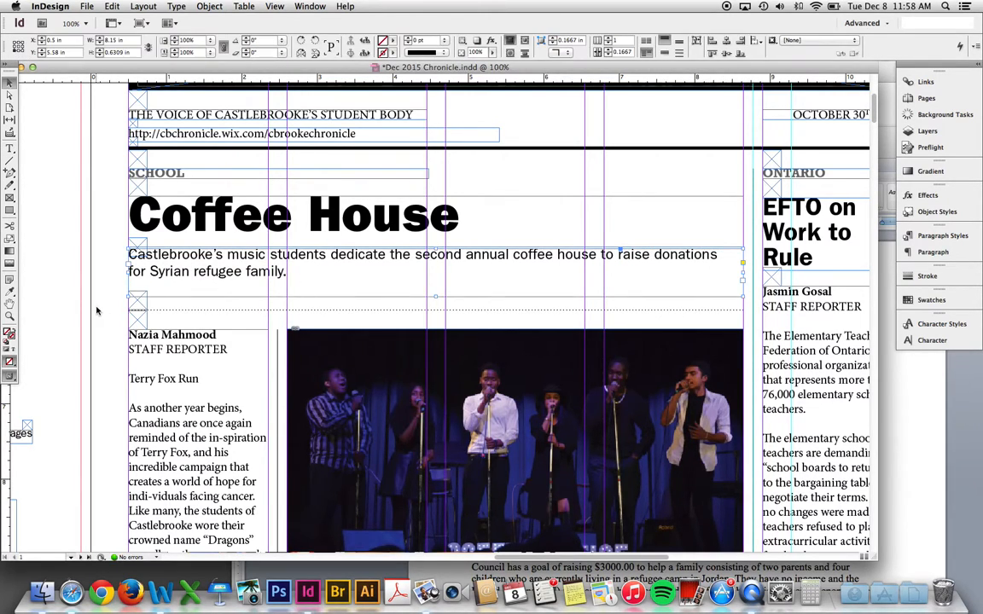
pyautogui.click(112, 306)
pyautogui.moveTo(145, 319); pyautogui.dragTo(749, 463)
pyautogui.scroll(10, 250, 254)
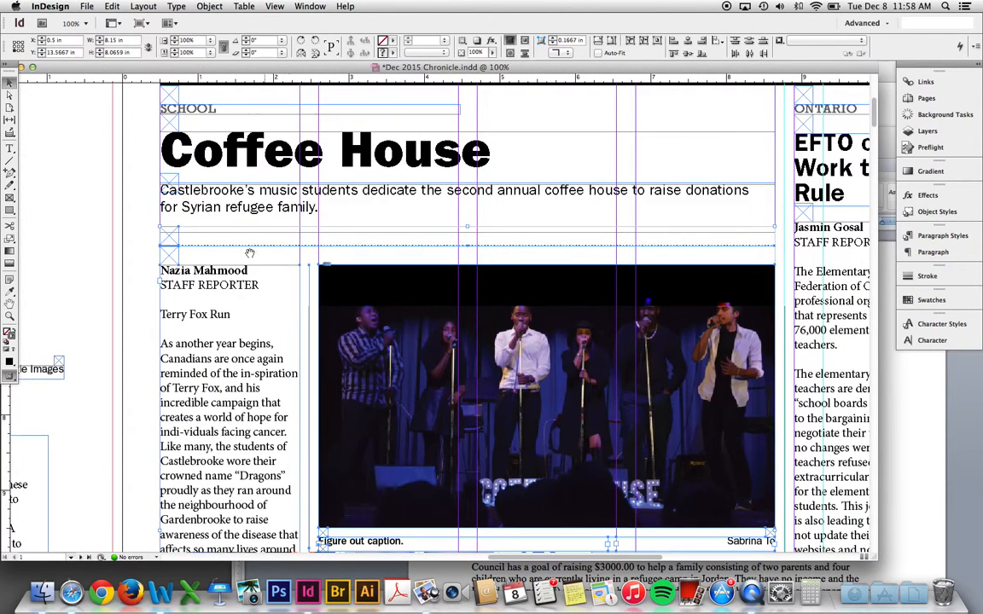
pyautogui.scroll(1, 249, 254)
pyautogui.moveTo(154, 222); pyautogui.dragTo(205, 288)
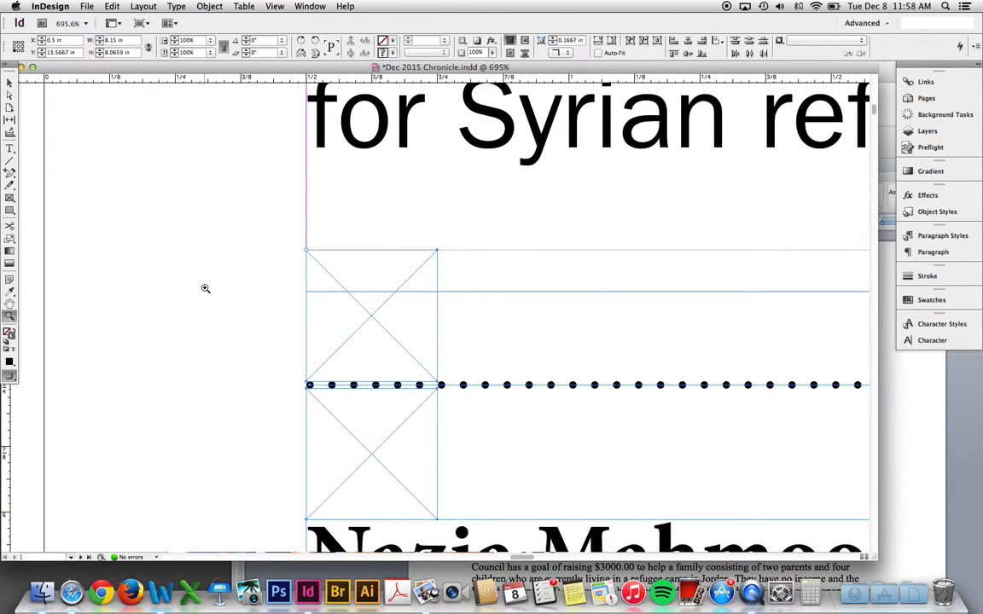
pyautogui.scroll(-2, 205, 288)
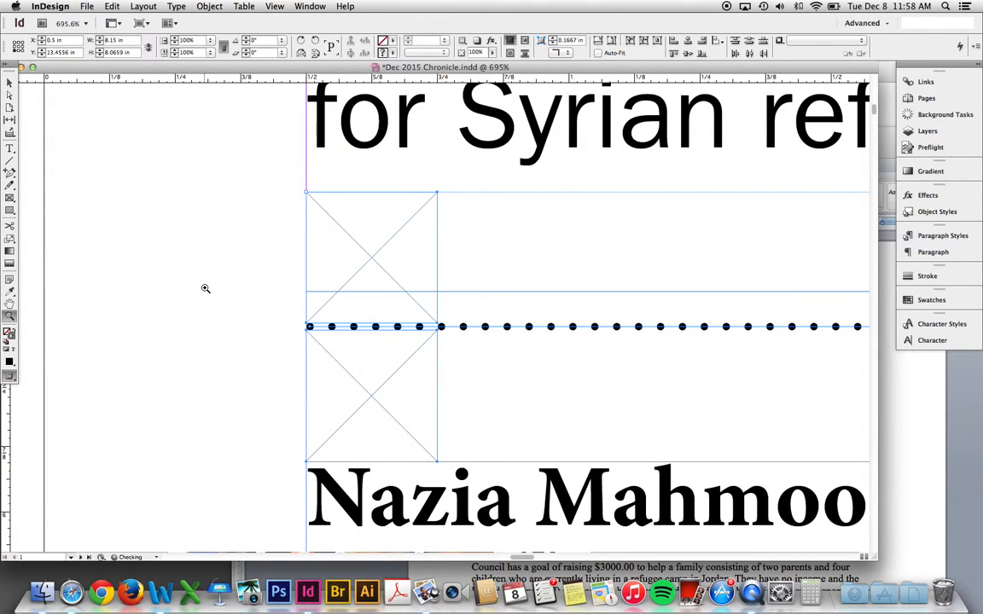
pyautogui.scroll(-2, 205, 289)
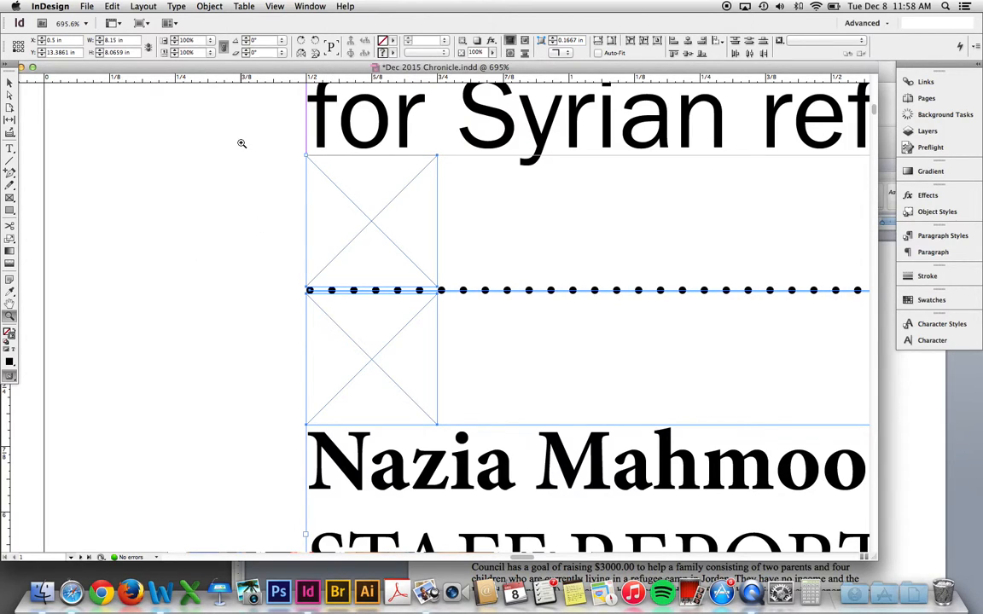
pyautogui.scroll(-1, 242, 144)
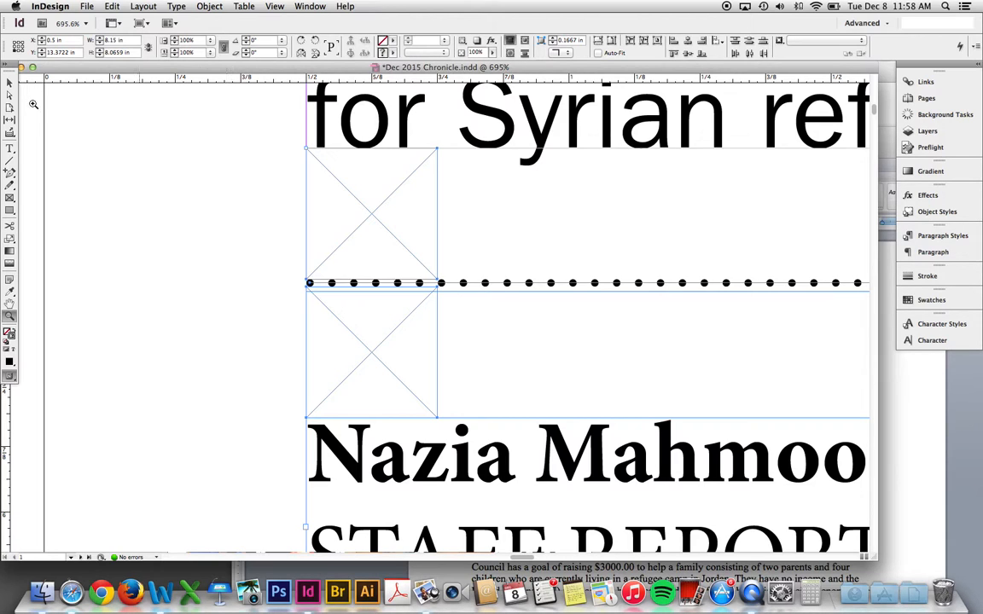
pyautogui.click(10, 82)
pyautogui.click(103, 111)
pyautogui.press('super+minus')
pyautogui.press('super+minus')
pyautogui.press('super+minus')
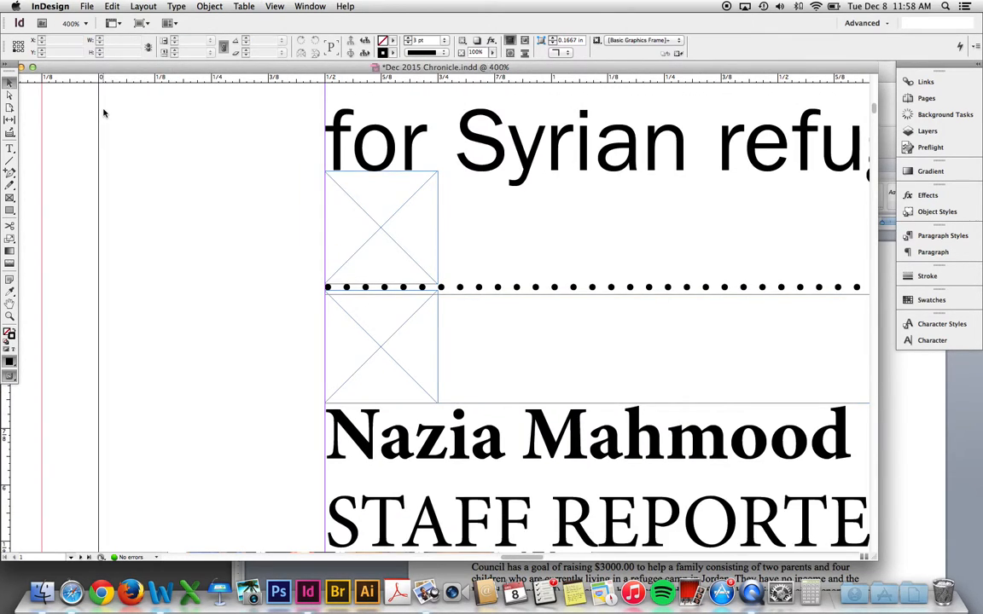
pyautogui.press('super+minus')
pyautogui.press('super+minus')
pyautogui.press('super+minus')
pyautogui.press('super+minus')
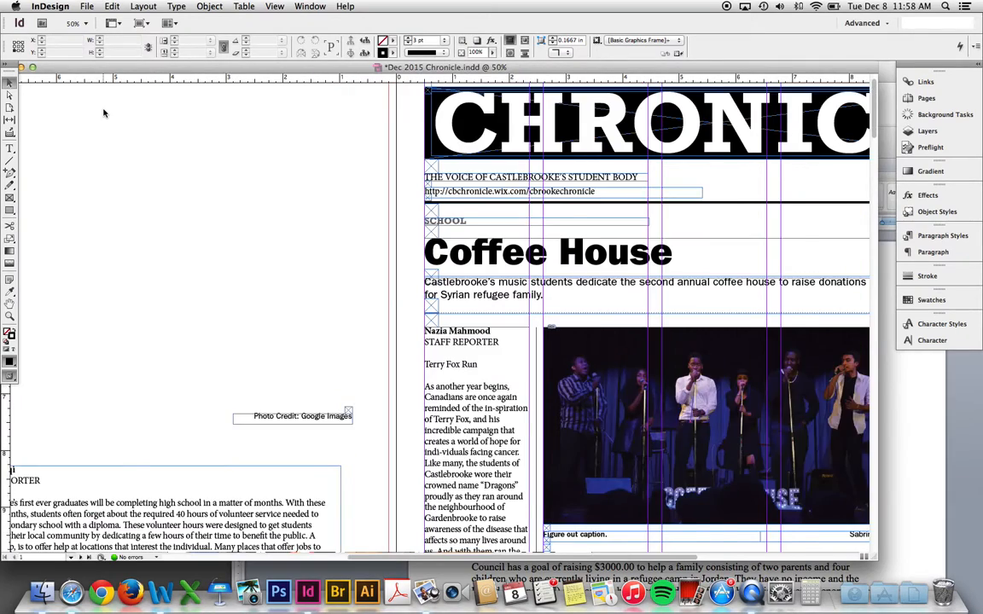
pyautogui.scroll(-3, 179, 135)
pyautogui.hscroll(3, 179, 135)
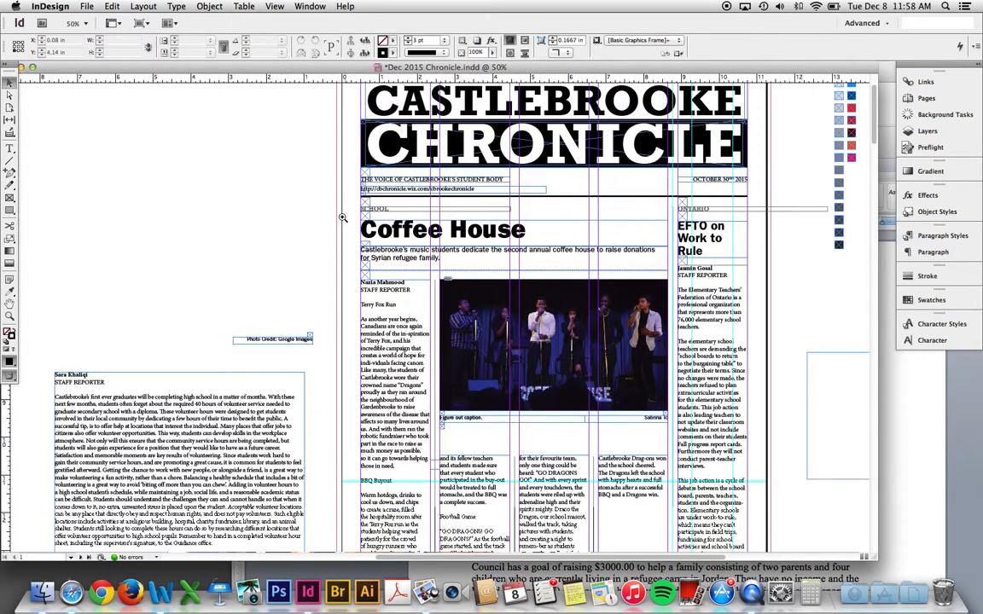
# - Copy the author's name line from the Word article
pyautogui.moveTo(309, 197); pyautogui.dragTo(742, 504)
pyautogui.press('super+Tab')
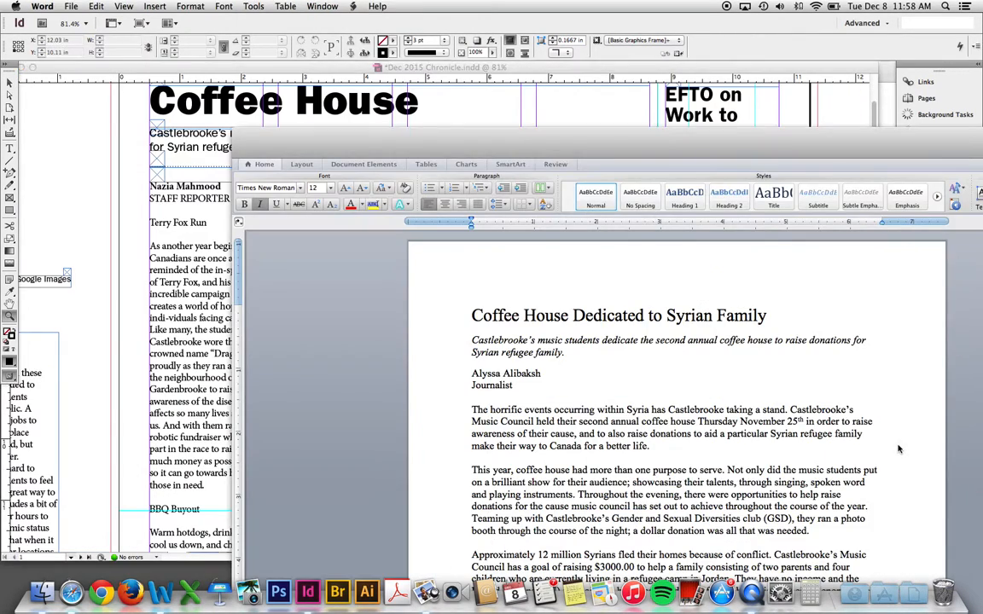
pyautogui.doubleClick(443, 342)
pyautogui.tripleClick(480, 373)
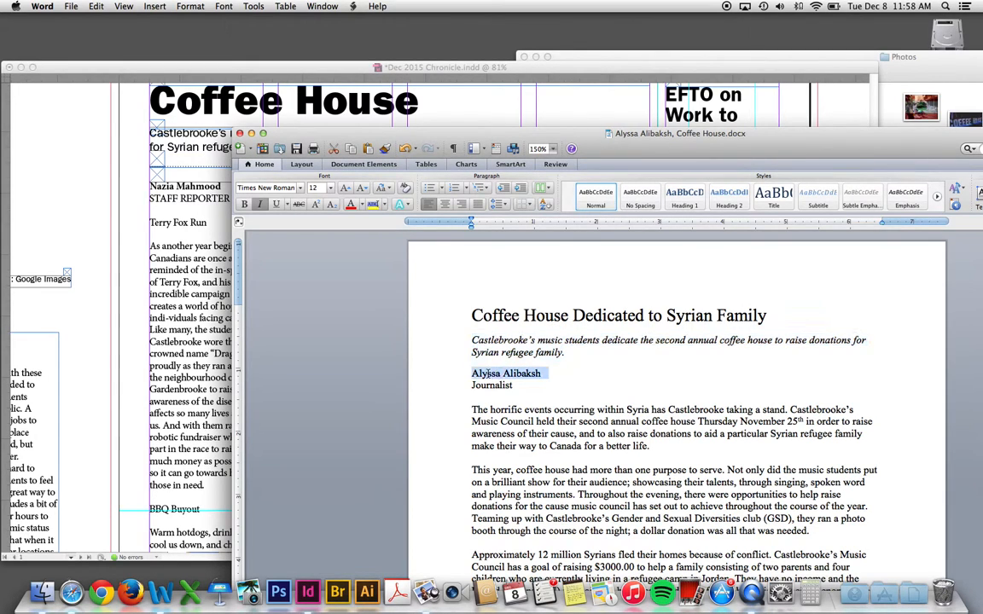
pyautogui.press('super+c')
# - Paste the author's name over the old reporter's name, keeping STAFF REPORTER on its own line
pyautogui.click(124, 209)
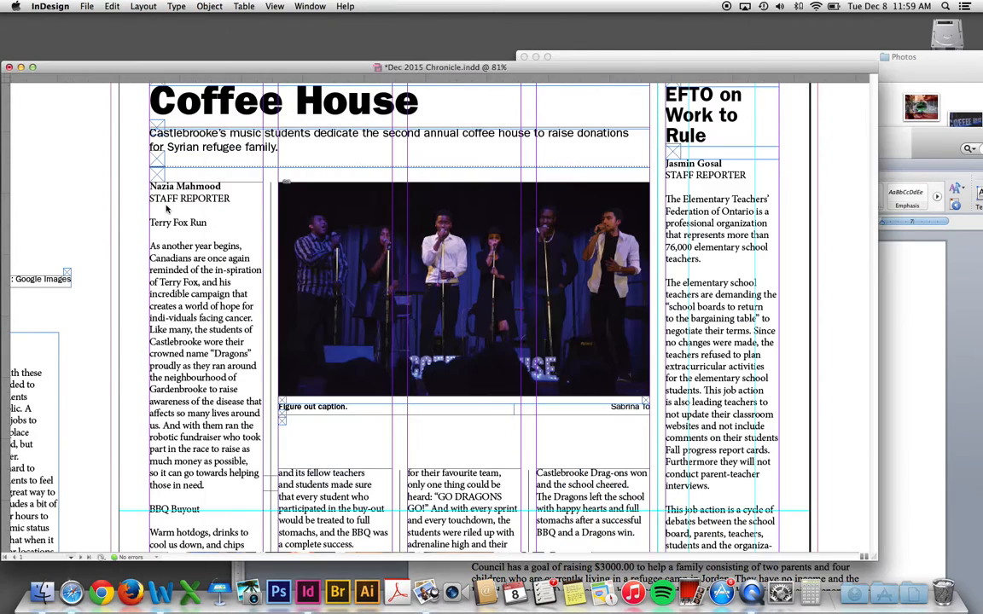
pyautogui.click(234, 231)
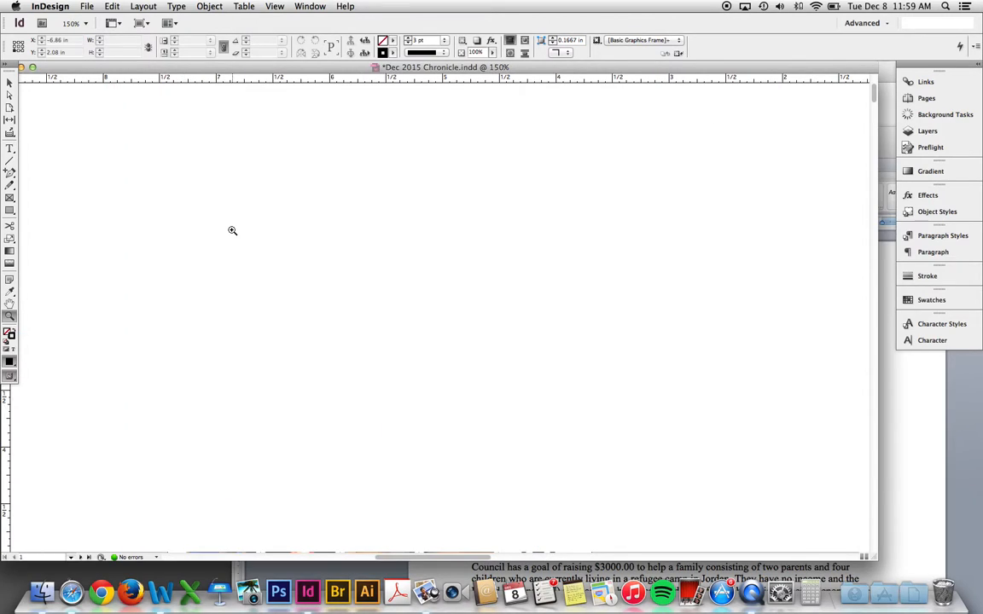
pyautogui.press('super+0')
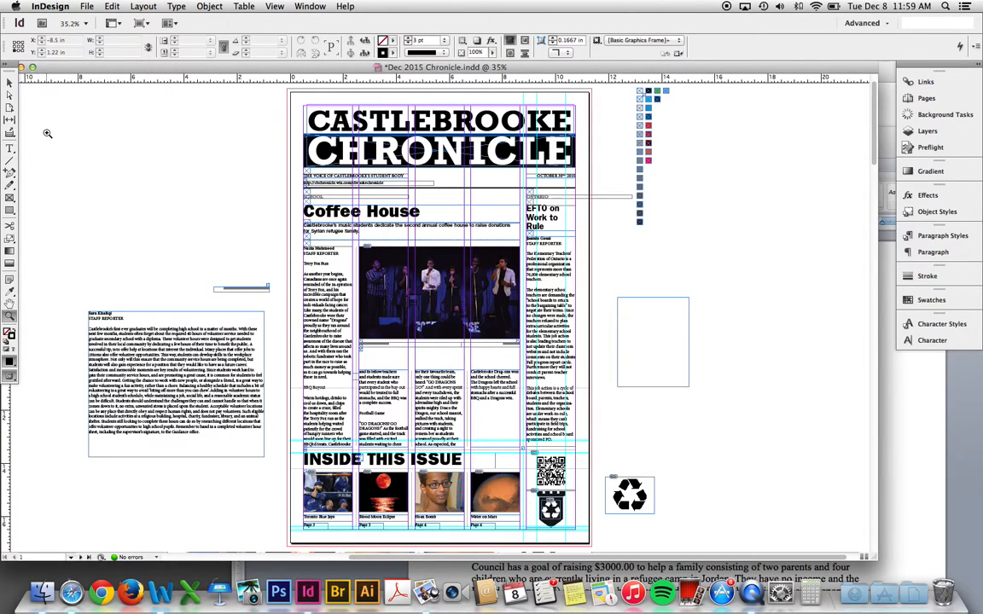
pyautogui.moveTo(298, 240); pyautogui.dragTo(367, 275)
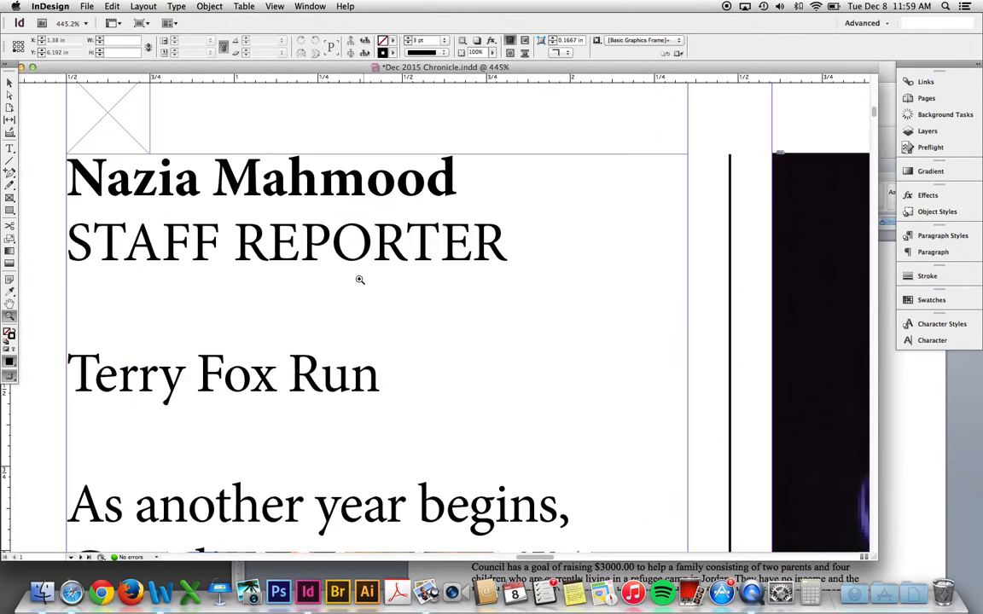
pyautogui.press('t')
pyautogui.tripleClick(282, 177)
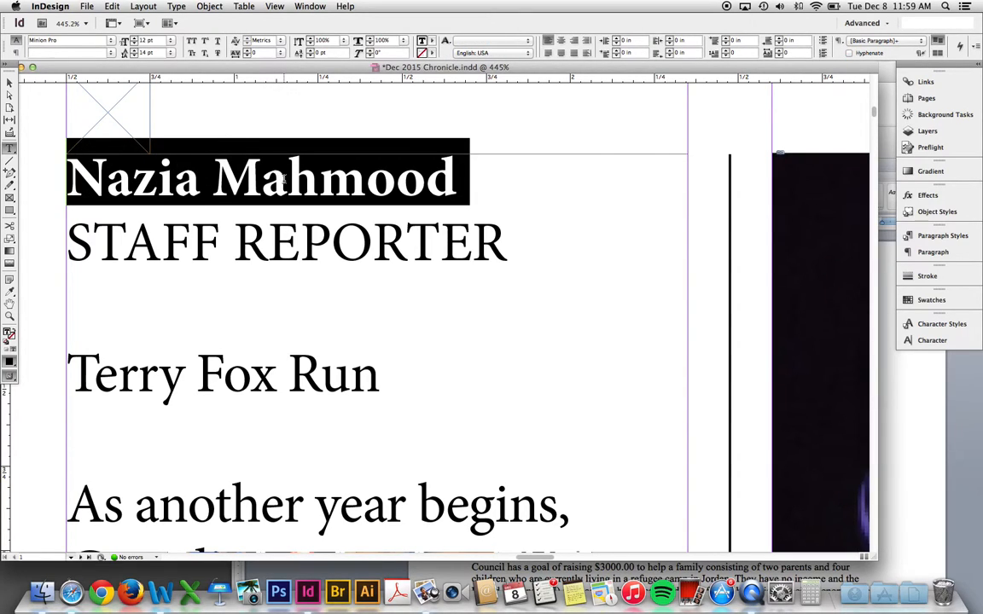
pyautogui.press('super+v')
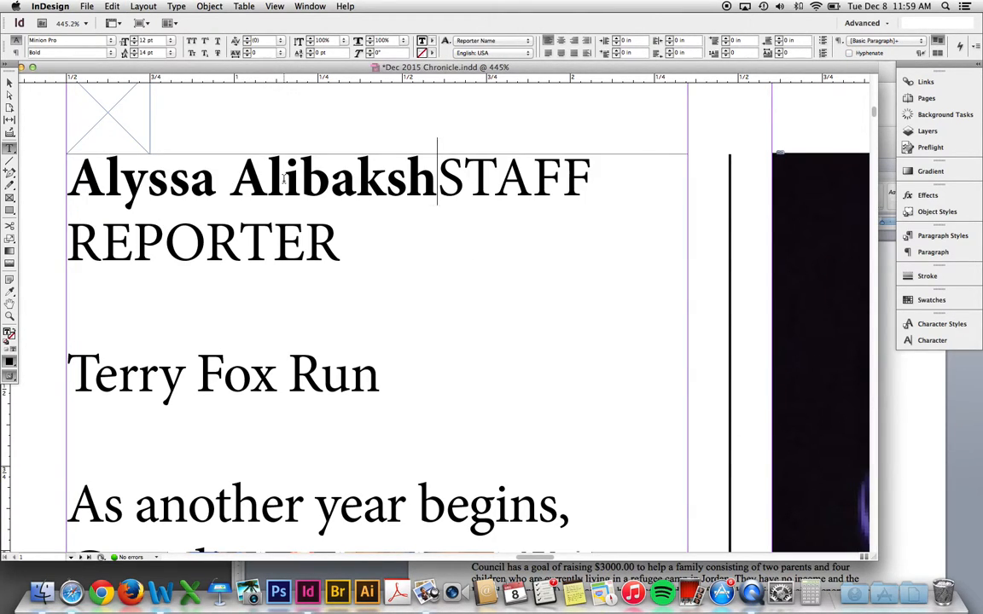
pyautogui.press('Return')
pyautogui.press('Escape')
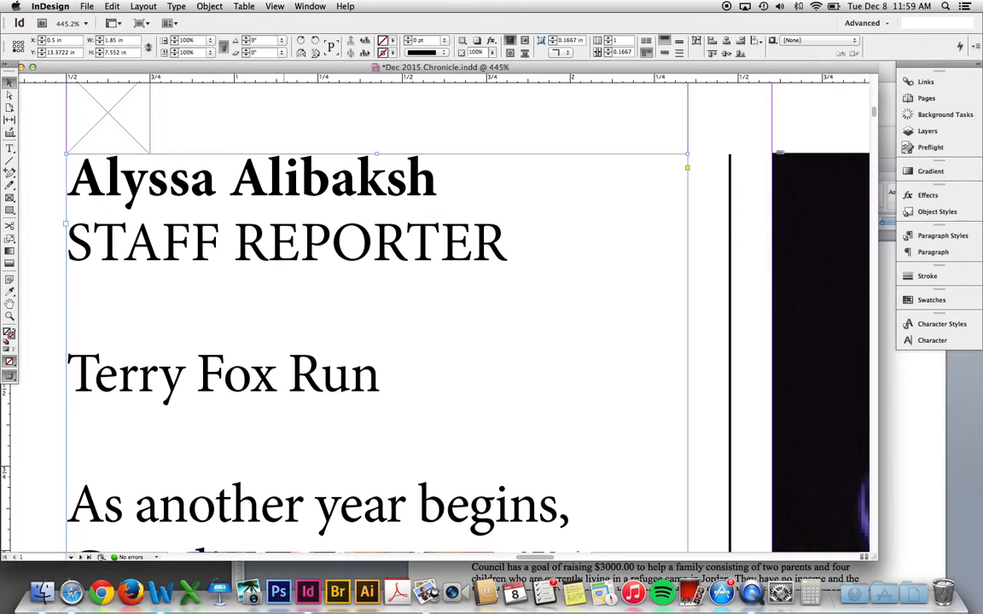
pyautogui.press('super+Tab')
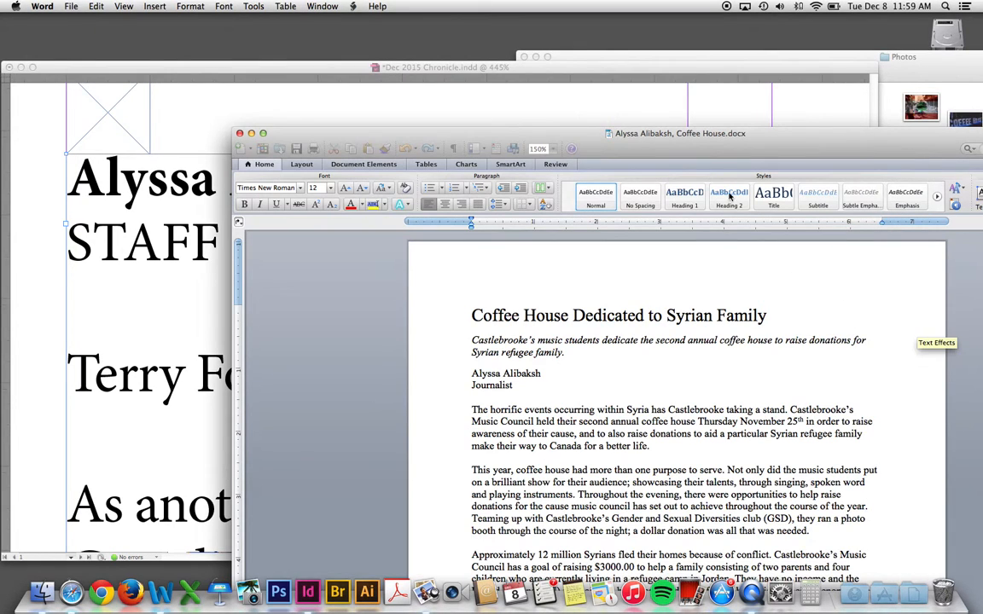
# - Select the Word article body from 'The horrific events' to the end, then return to InDesign
pyautogui.moveTo(623, 145); pyautogui.dragTo(396, 31)
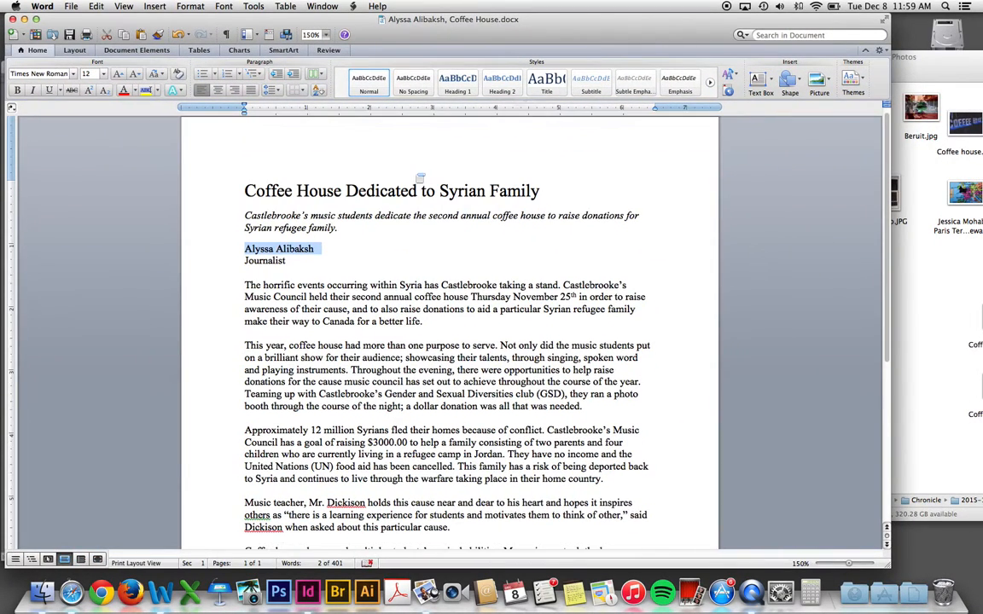
pyautogui.scroll(-1, 246, 278)
pyautogui.moveTo(245, 264); pyautogui.dragTo(367, 393)
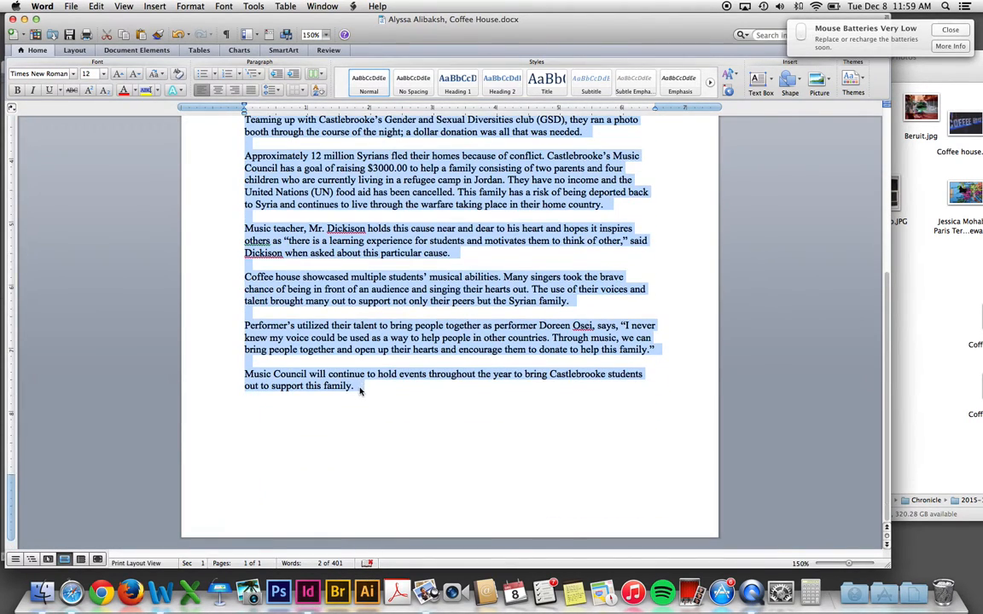
pyautogui.moveTo(162, 19); pyautogui.dragTo(538, 242)
pyautogui.click(509, 180)
pyautogui.press('super+2')
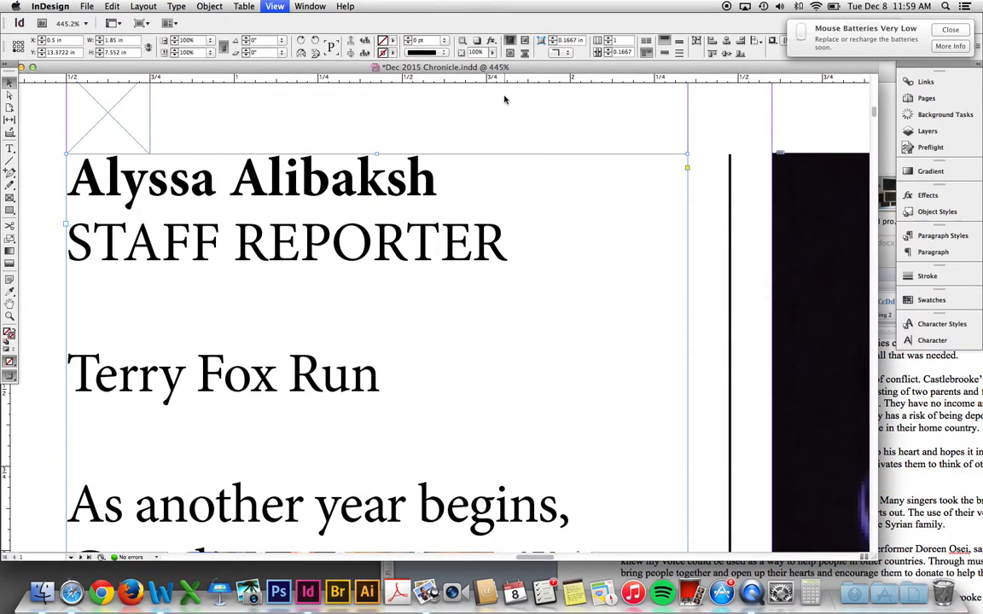
# - Delete the two old text frames on the pasteboard
pyautogui.press('super+minus')
pyautogui.press('super+minus')
pyautogui.press('super+minus')
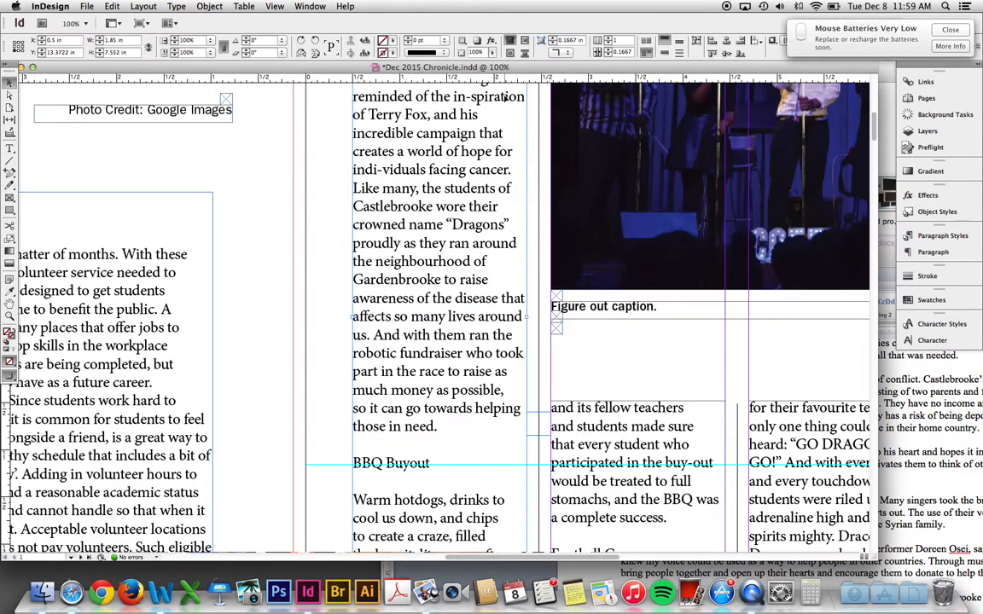
pyautogui.press('super+minus')
pyautogui.press('super+minus')
pyautogui.press('super+minus')
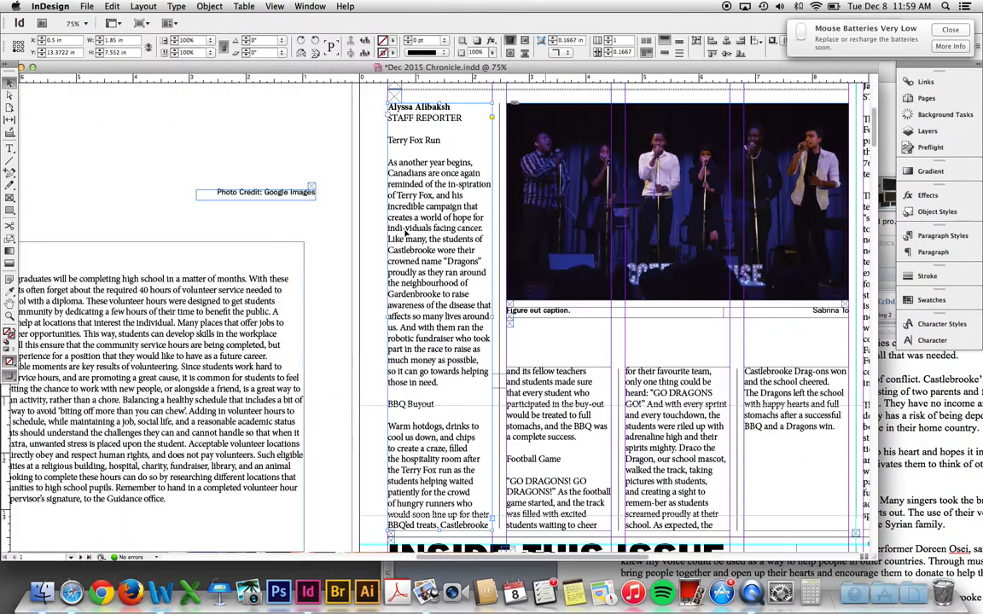
pyautogui.hscroll(5, 125, 232)
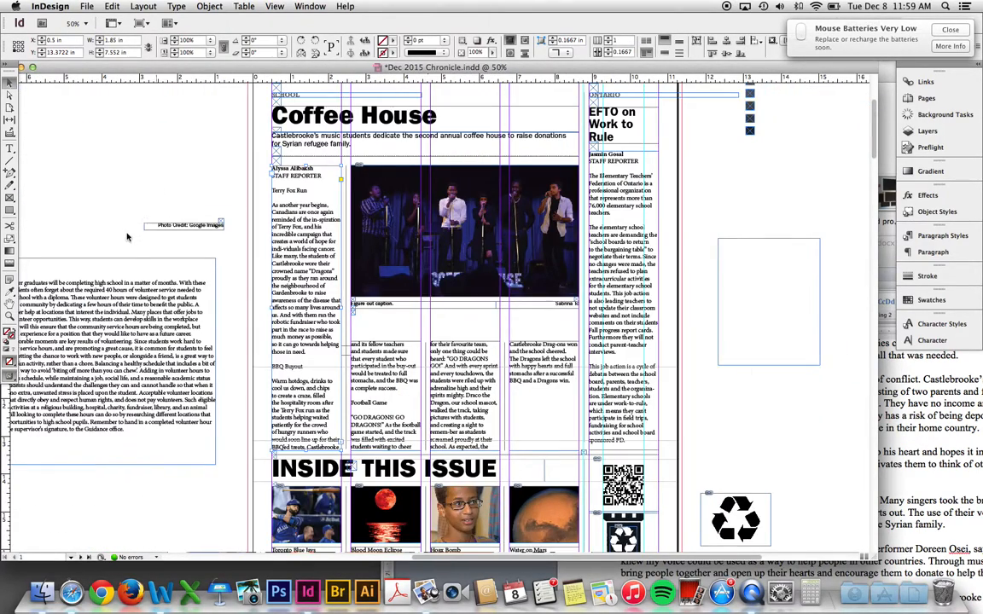
pyautogui.moveTo(96, 171); pyautogui.dragTo(248, 339)
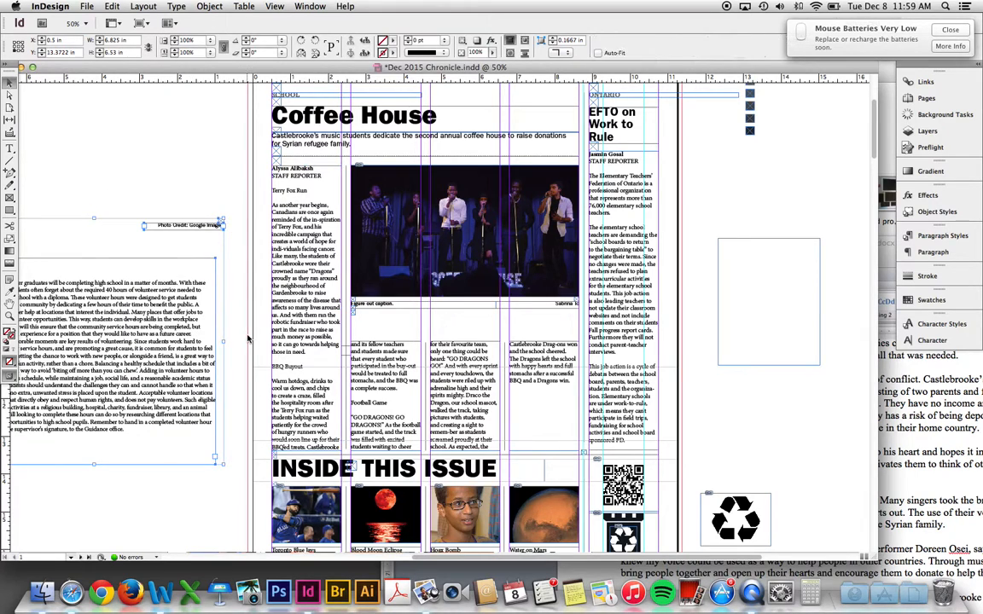
pyautogui.press('Delete')
pyautogui.moveTo(369, 298); pyautogui.dragTo(383, 303)
pyautogui.hscroll(-7, 384, 303)
# - Draw a new frame on the left pasteboard and paste the Coffee House article text into it
pyautogui.press('f')
pyautogui.moveTo(123, 169); pyautogui.dragTo(379, 459)
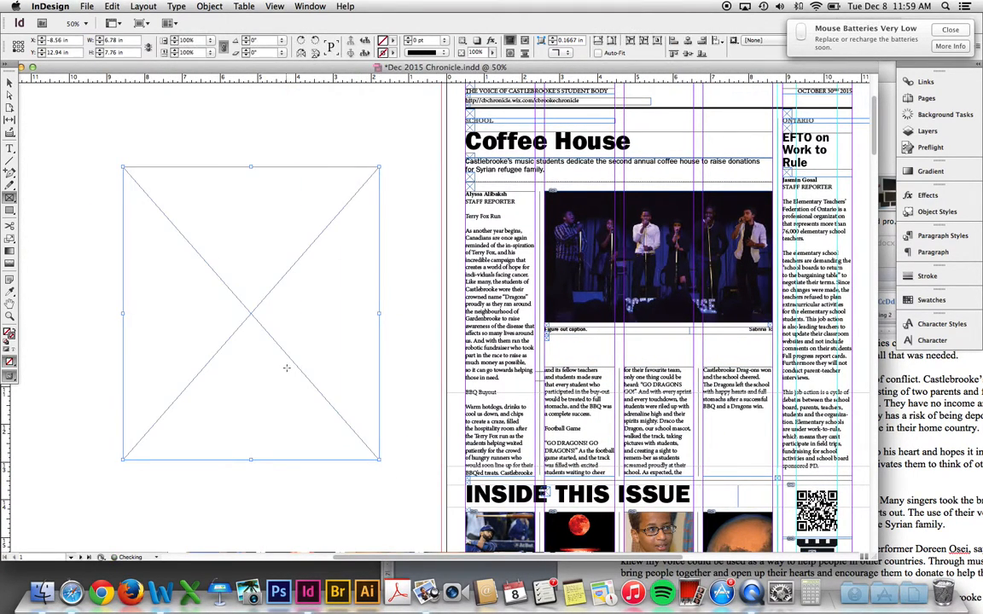
pyautogui.click(12, 150)
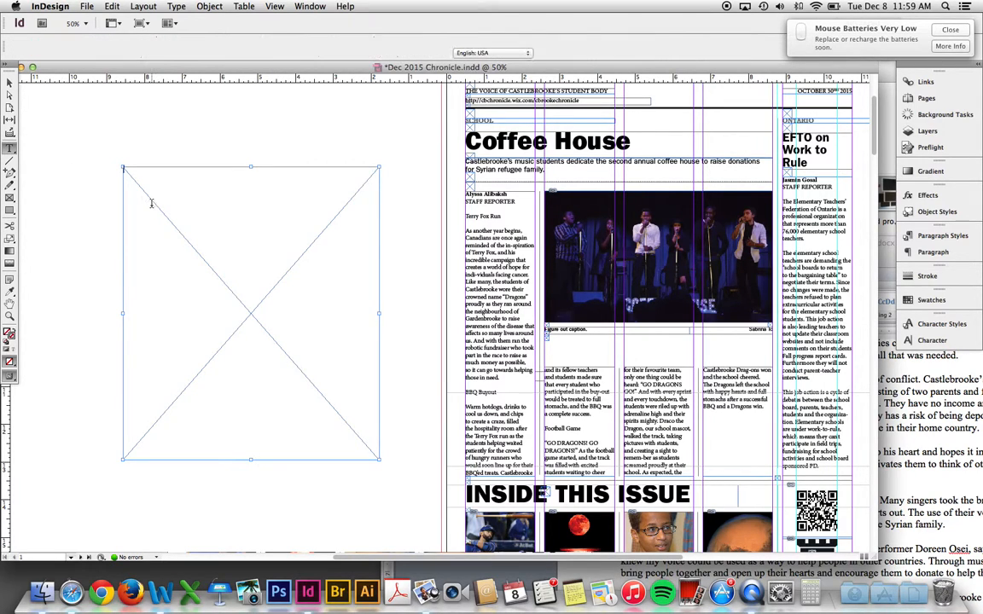
pyautogui.click(151, 207)
pyautogui.press('super+v')
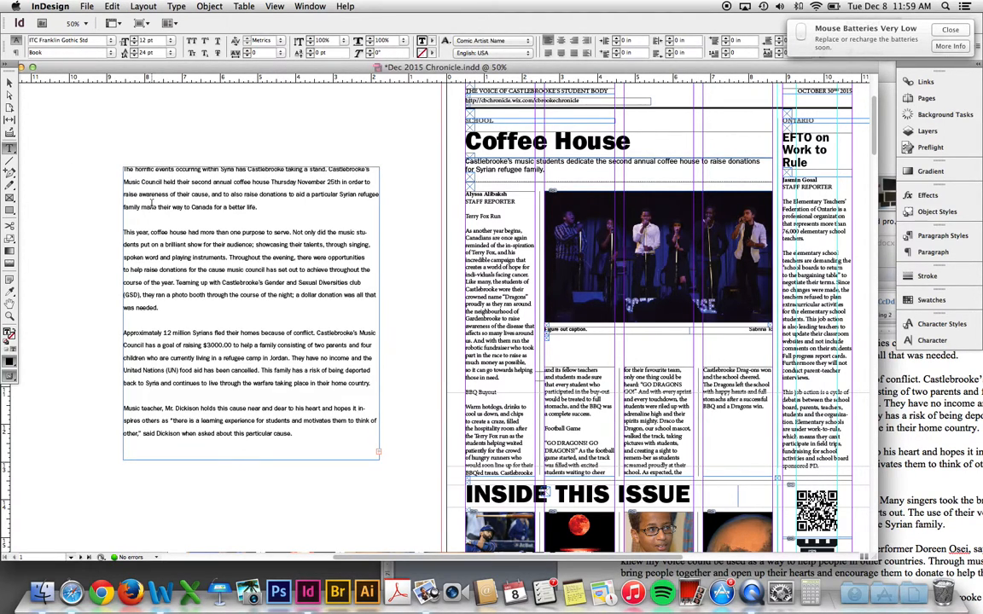
pyautogui.hscroll(5, 430, 338)
pyautogui.scroll(-2, 429, 338)
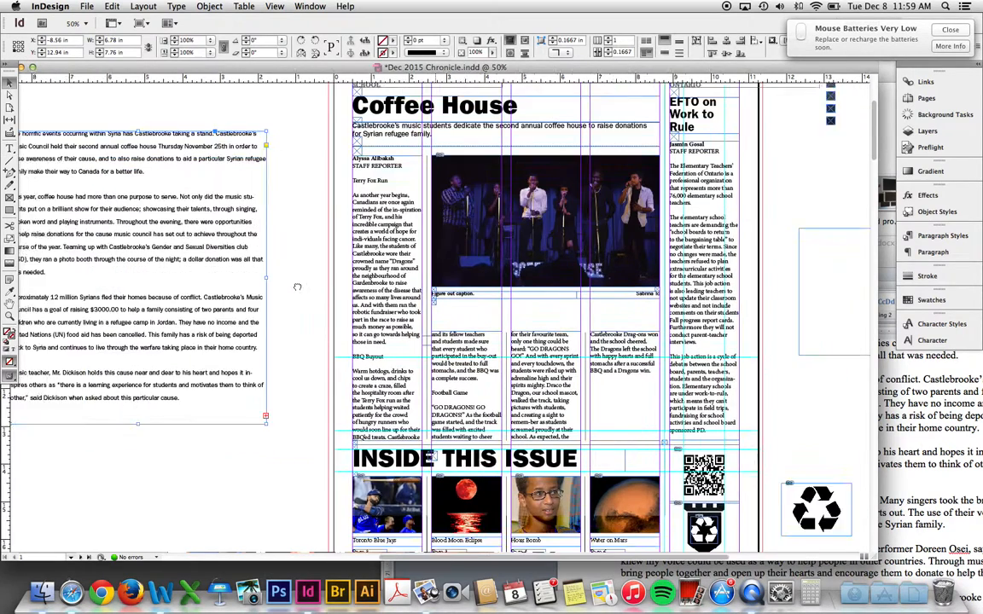
pyautogui.moveTo(630, 366); pyautogui.dragTo(327, 174)
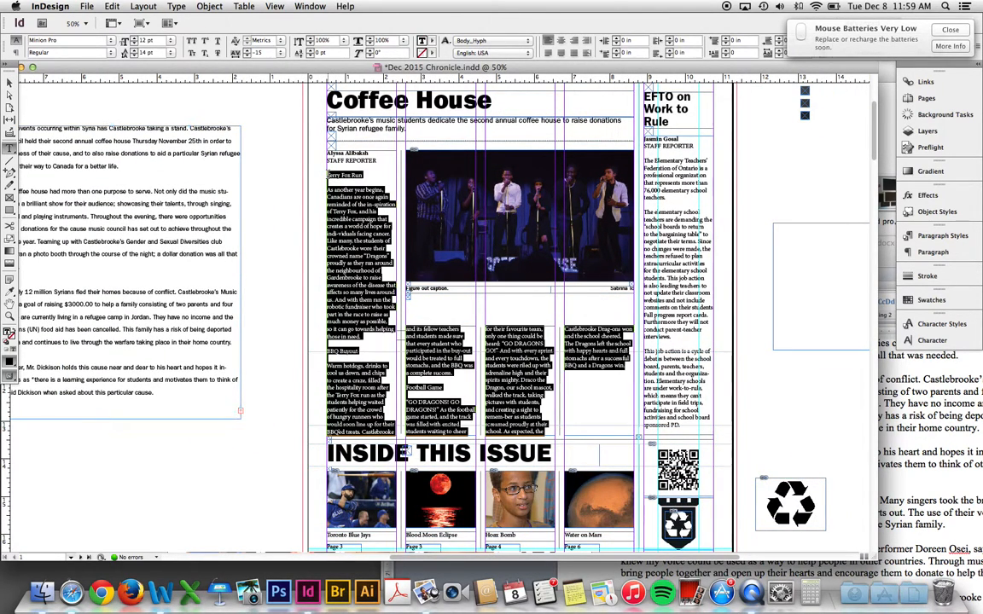
# - Paste the Coffee House article over the Terry Fox story and check where it ends
pyautogui.press('super+v')
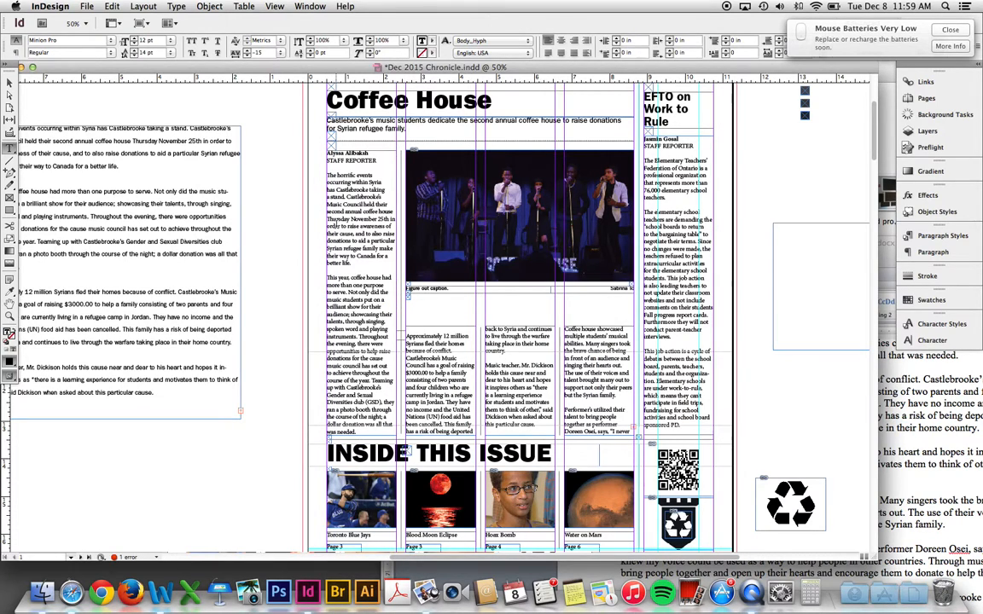
pyautogui.press('Escape')
pyautogui.press('z')
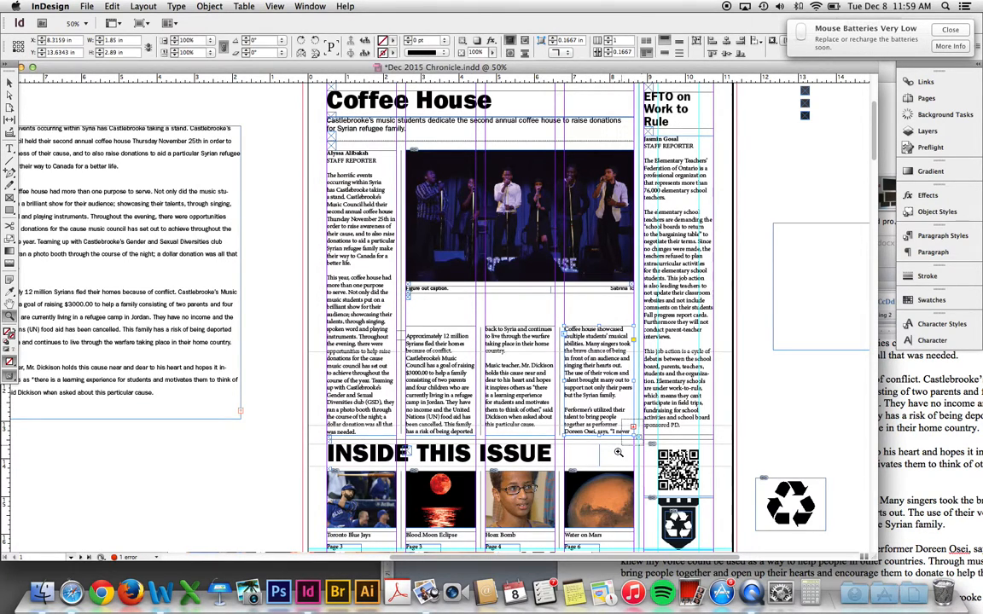
pyautogui.moveTo(619, 452); pyautogui.dragTo(601, 422)
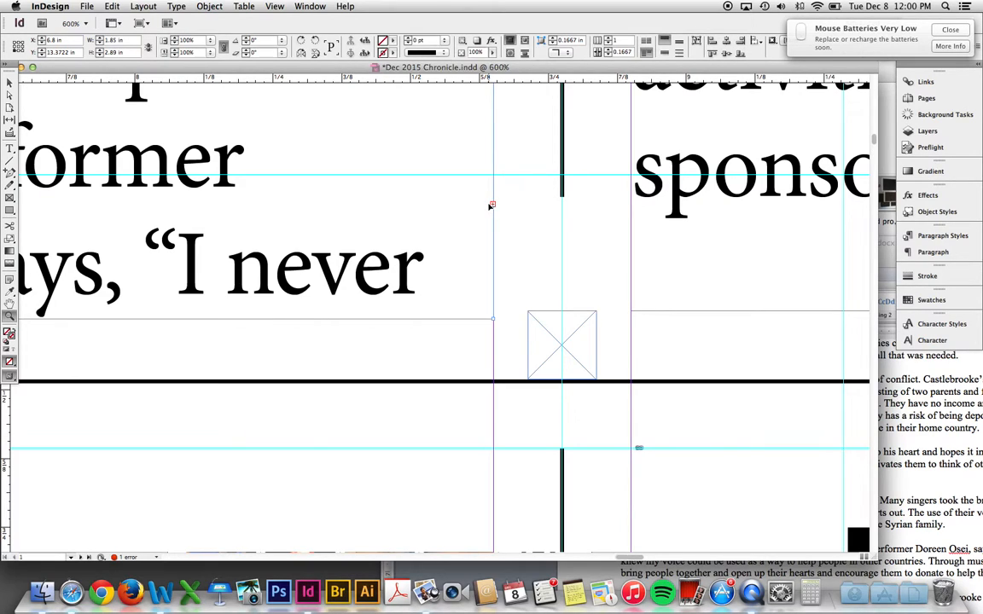
pyautogui.press('super+minus')
pyautogui.press('super+minus')
pyautogui.press('super+minus')
pyautogui.press('super+minus')
pyautogui.press('super+minus')
pyautogui.press('super+minus')
pyautogui.press('super+minus')
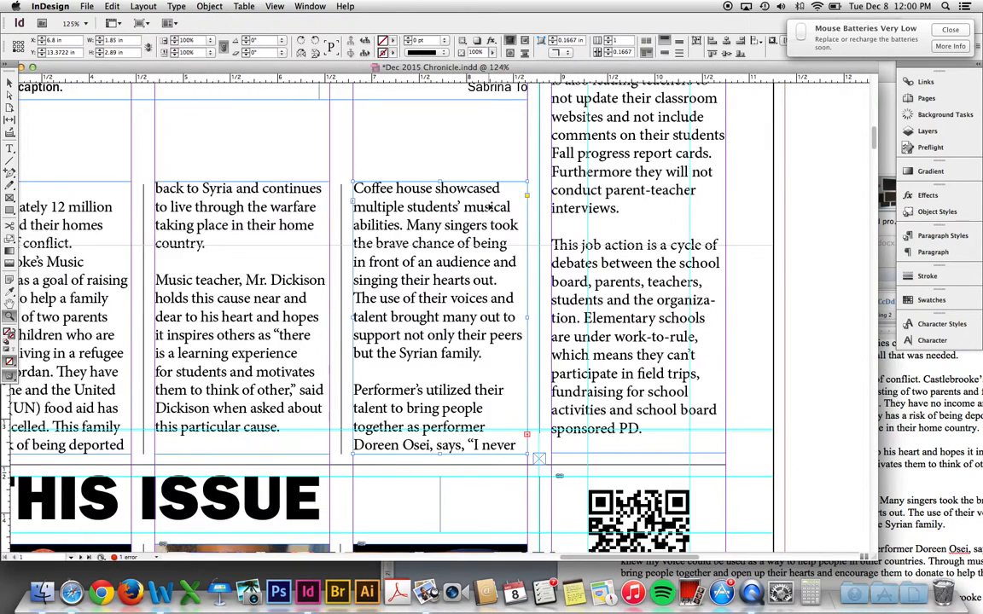
pyautogui.moveTo(282, 201); pyautogui.dragTo(565, 273)
# - Raise the top edges of the three lower body column frames up under the caption
pyautogui.press('v')
pyautogui.click(434, 282)
pyautogui.moveTo(432, 280); pyautogui.dragTo(431, 226)
pyautogui.click(590, 292)
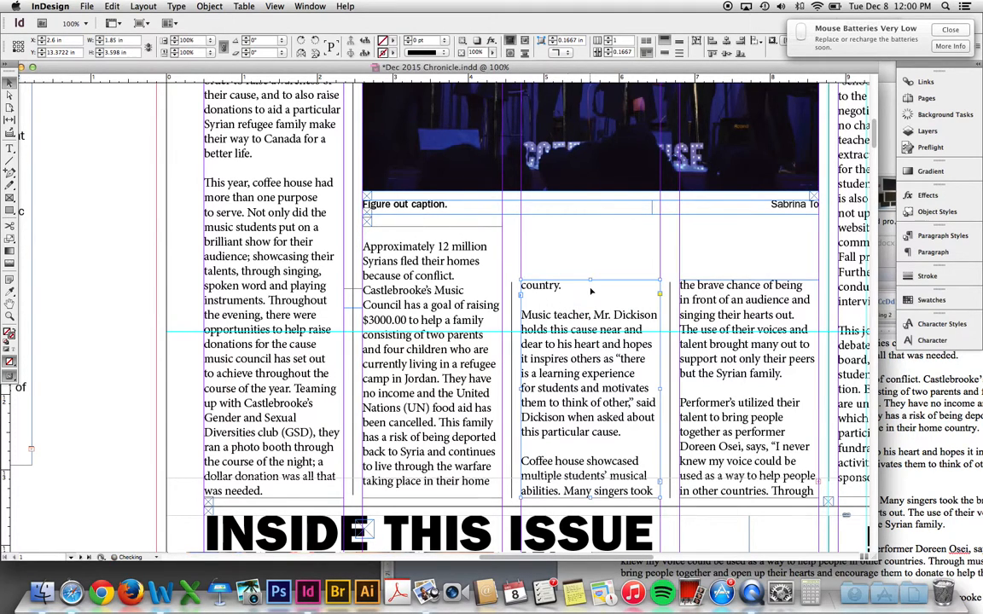
pyautogui.moveTo(589, 279); pyautogui.dragTo(589, 228)
pyautogui.click(742, 305)
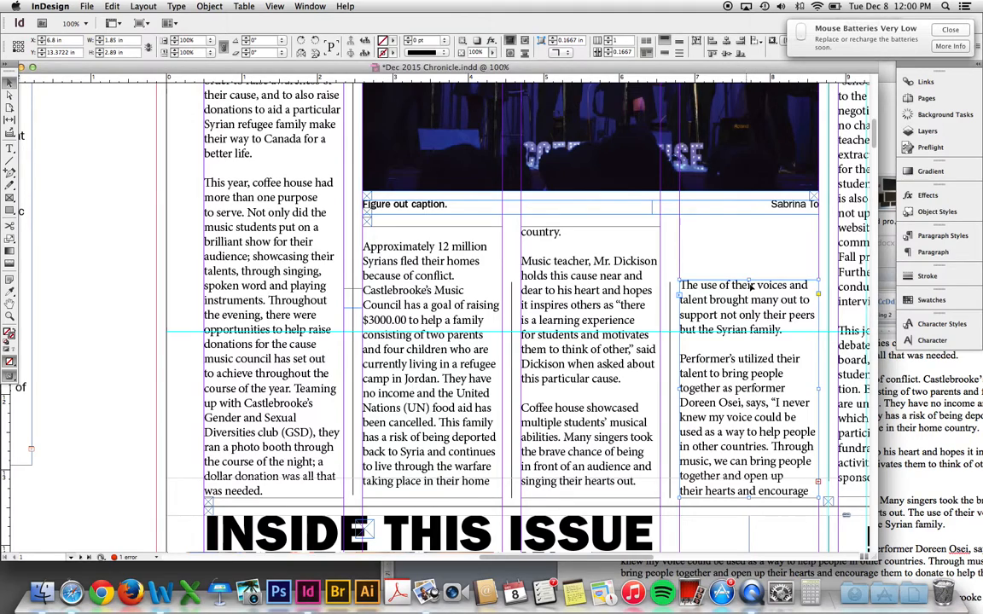
pyautogui.moveTo(750, 280); pyautogui.dragTo(748, 226)
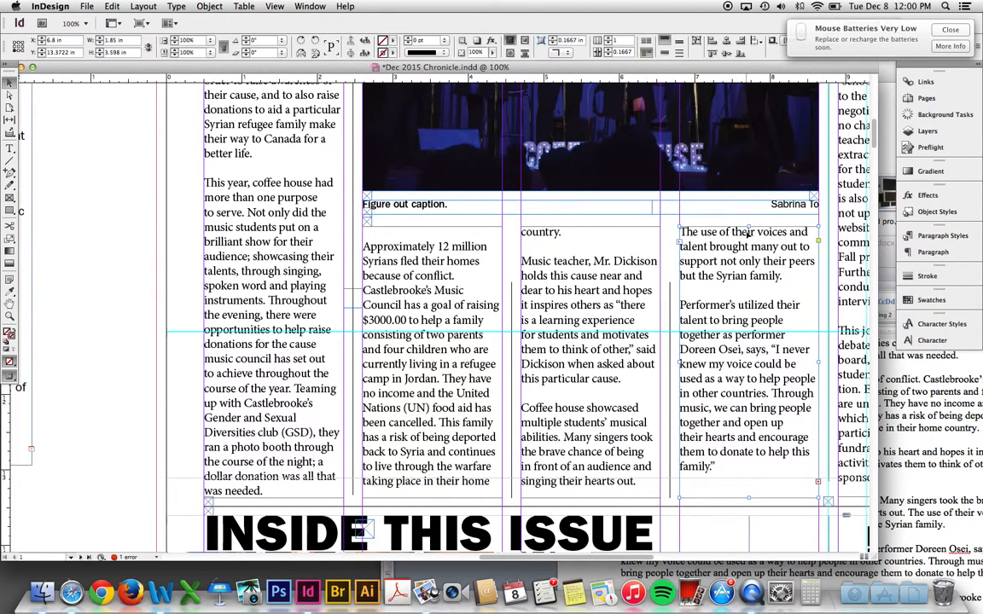
# - Zoom to the front page and review the new body columns in Preview mode
pyautogui.moveTo(696, 282); pyautogui.dragTo(620, 302)
pyautogui.press('super+minus')
pyautogui.press('super+minus')
pyautogui.press('super+minus')
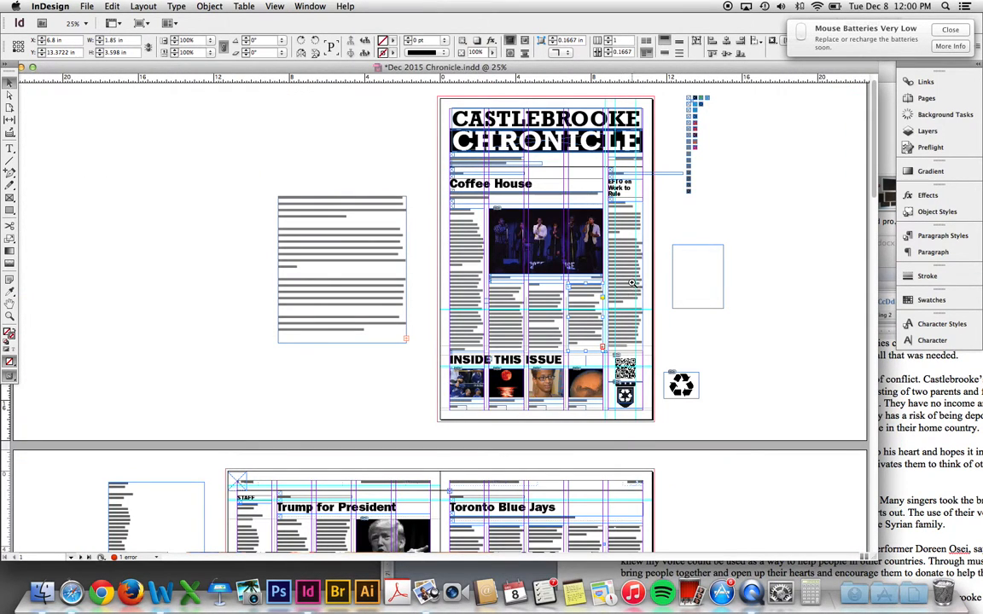
pyautogui.press('z')
pyautogui.press('w')
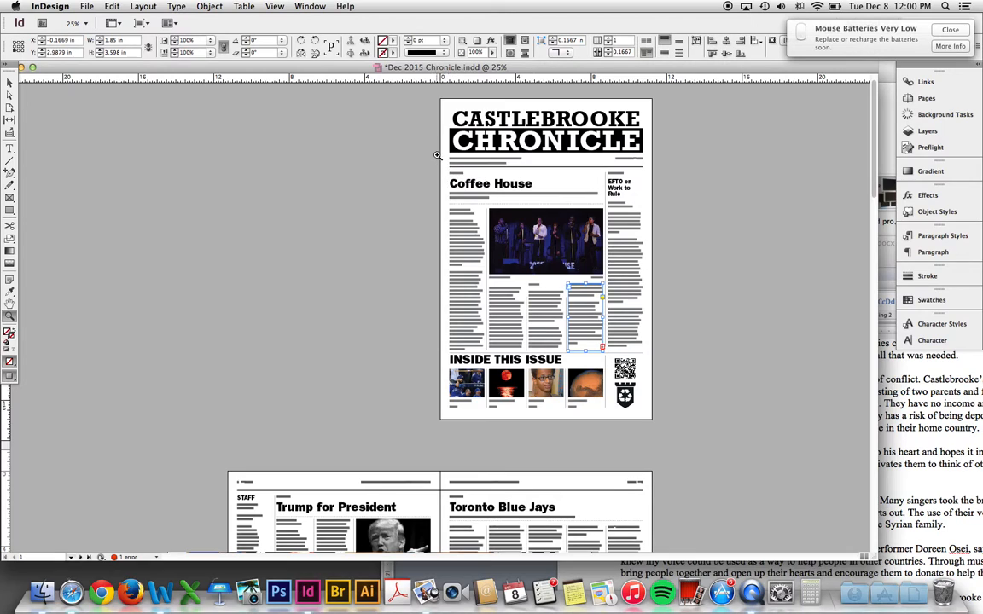
pyautogui.moveTo(436, 155); pyautogui.dragTo(665, 390)
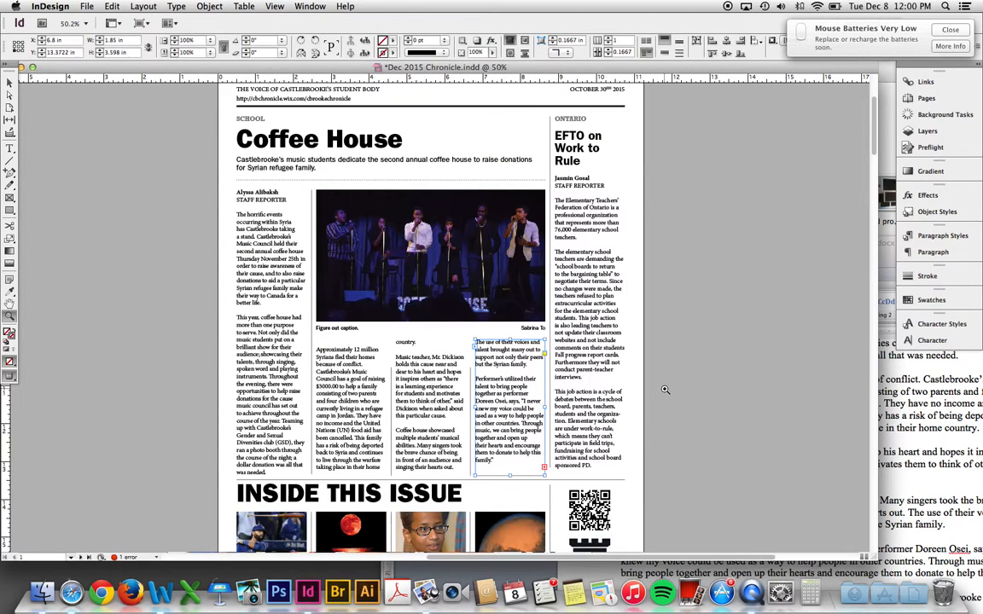
pyautogui.press('w')
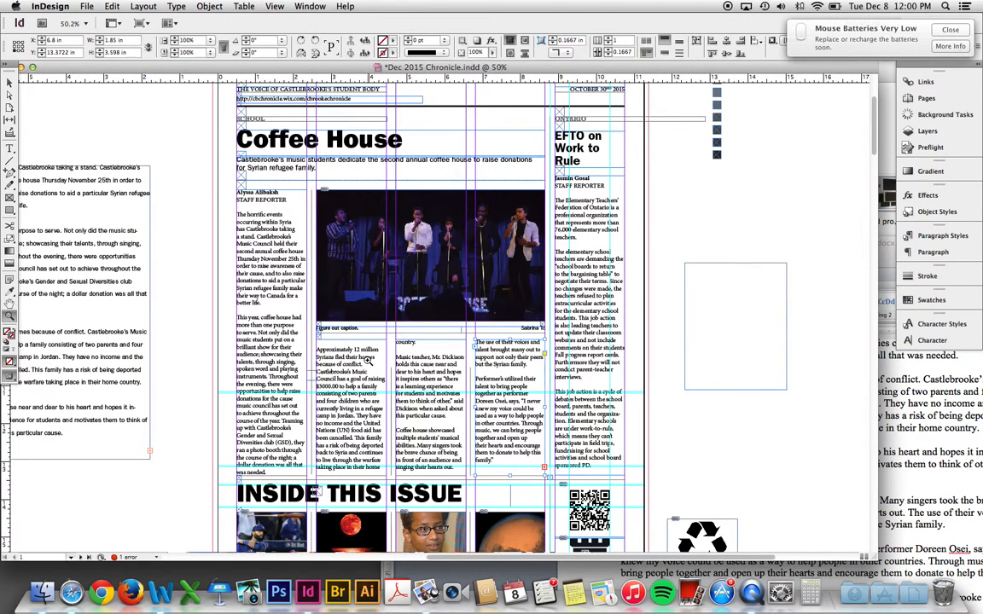
pyautogui.press('w')
pyautogui.click(924, 379)
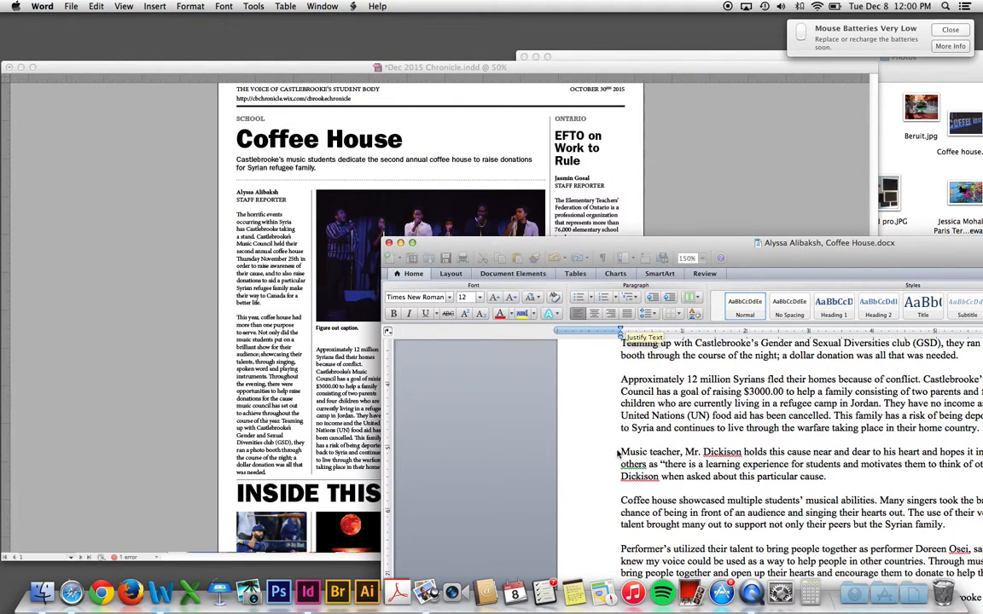
# - Select all text in Word, then return to InDesign zoomed on the lower-left body columns
pyautogui.press('super+a')
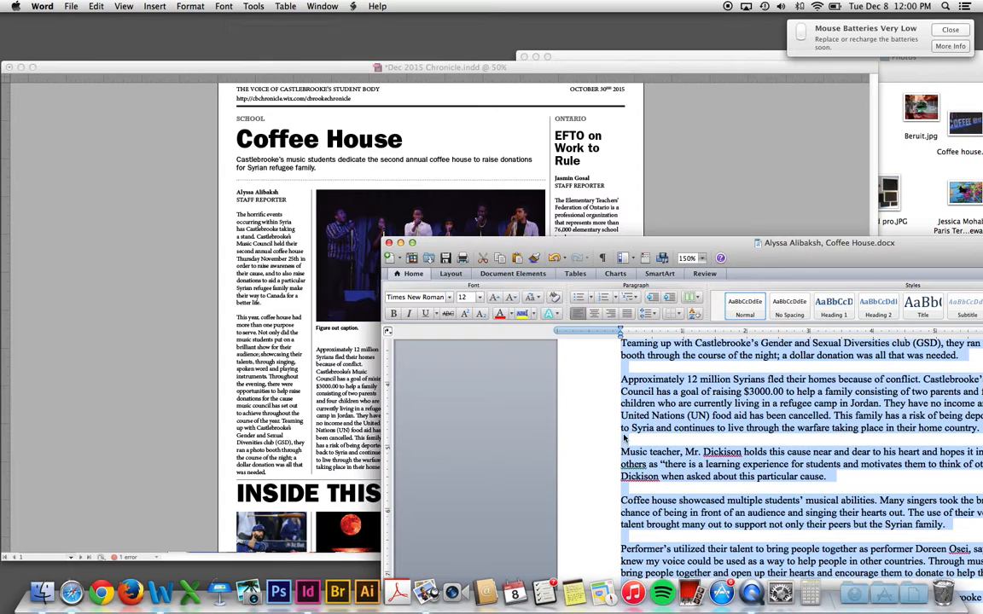
pyautogui.click(189, 439)
pyautogui.moveTo(180, 274); pyautogui.dragTo(420, 443)
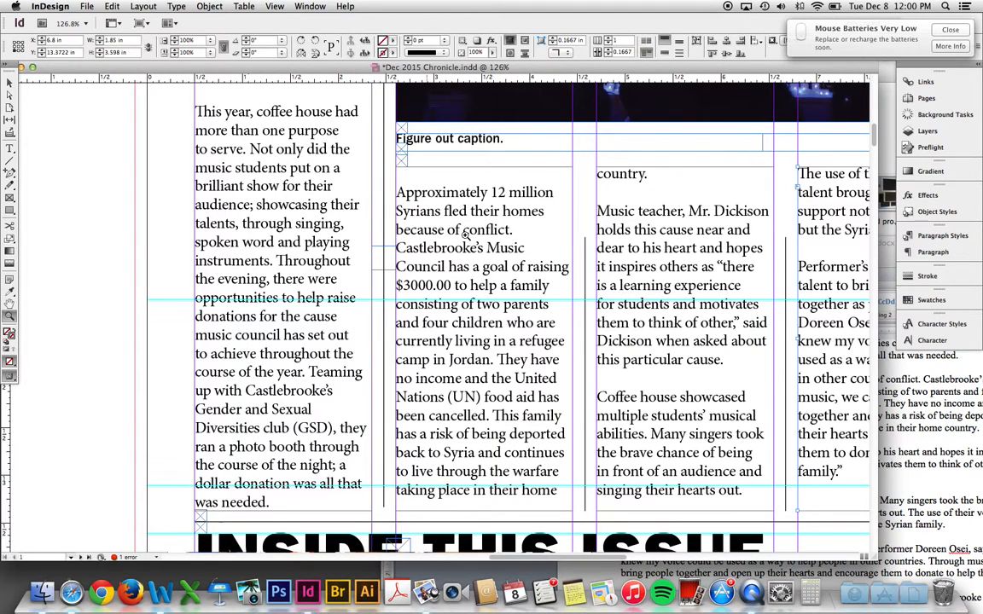
# - Delete the empty lines at the top of body columns two and three
pyautogui.press('t')
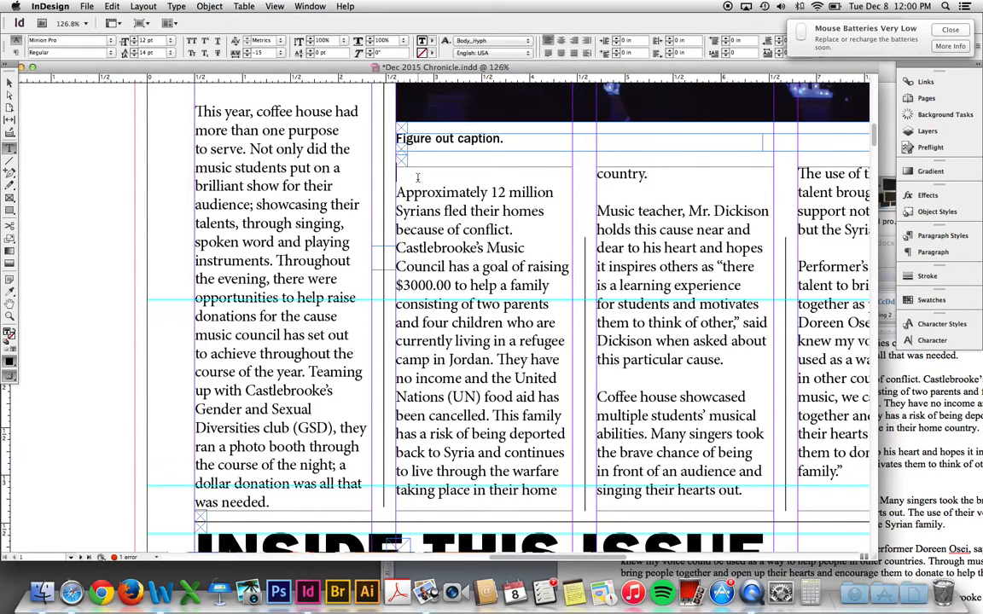
pyautogui.click(418, 177)
pyautogui.press('BackSpace')
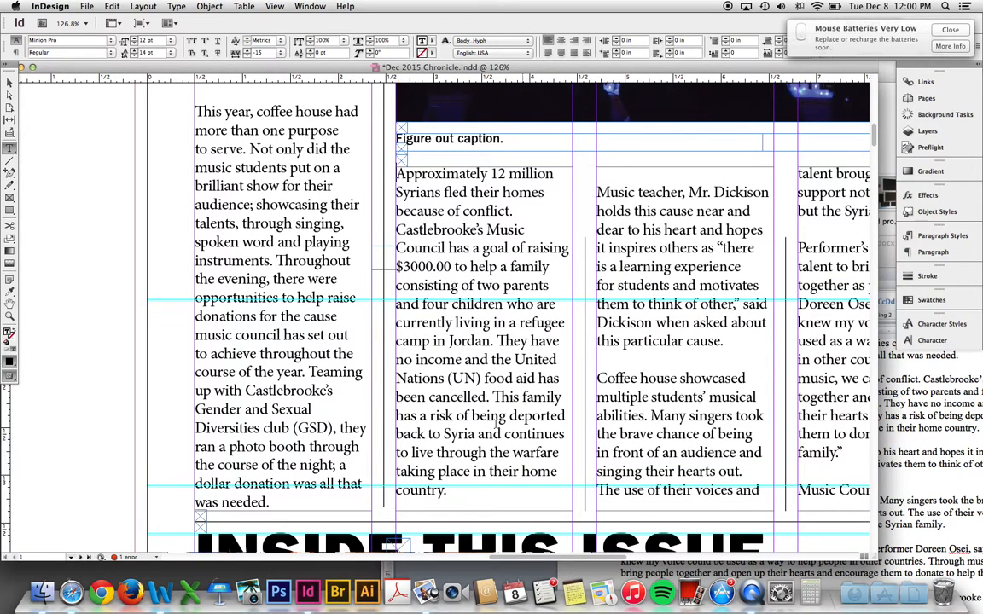
pyautogui.click(607, 174)
pyautogui.press('BackSpace')
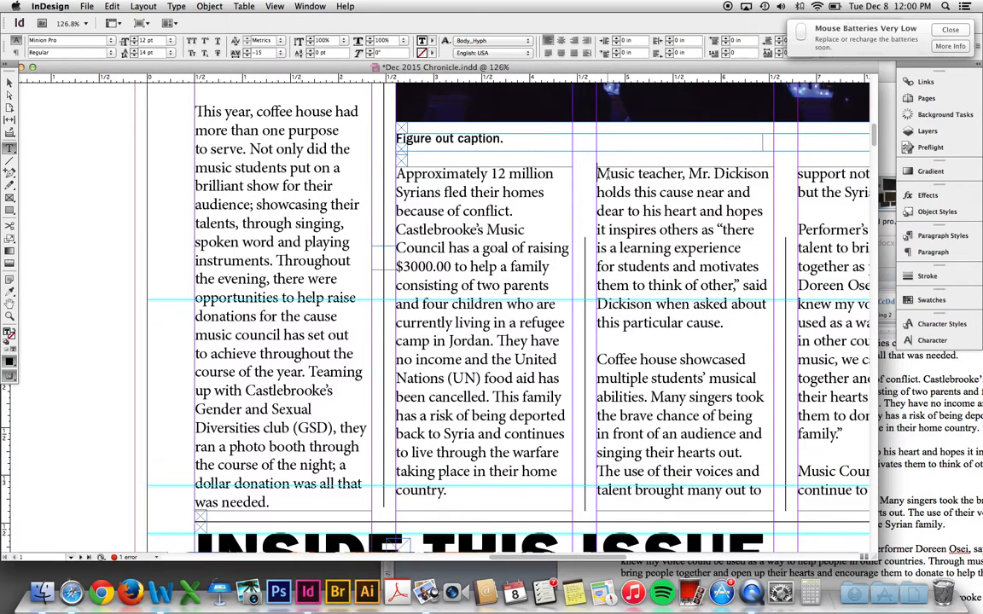
pyautogui.press('Escape')
# - Clear all the old text out of the spare text frame on the pasteboard
pyautogui.hscroll(6, 478, 256)
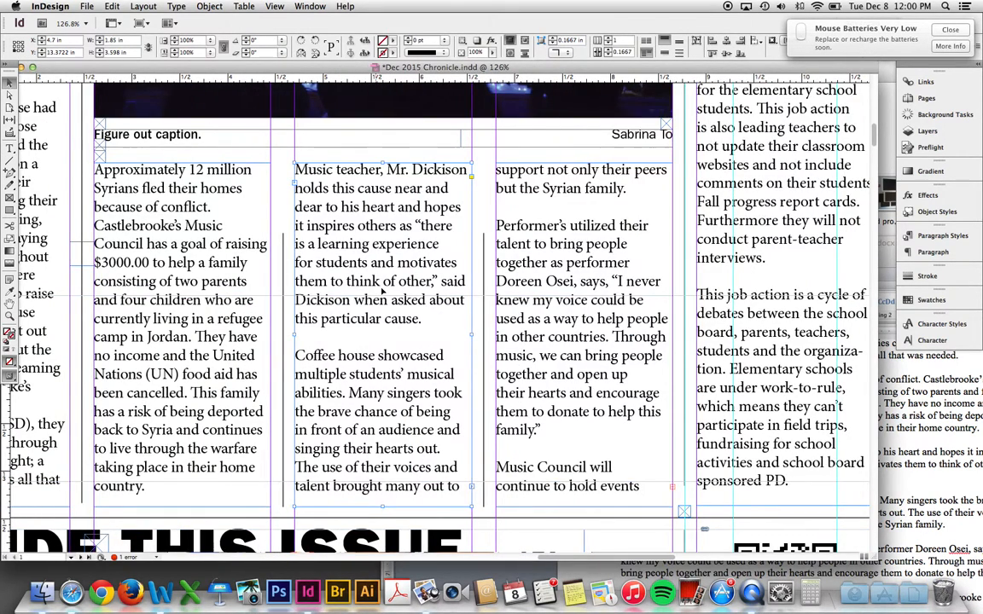
pyautogui.press('w')
pyautogui.keyDown('shift'); pyautogui.click(588, 427); pyautogui.keyUp('shift')
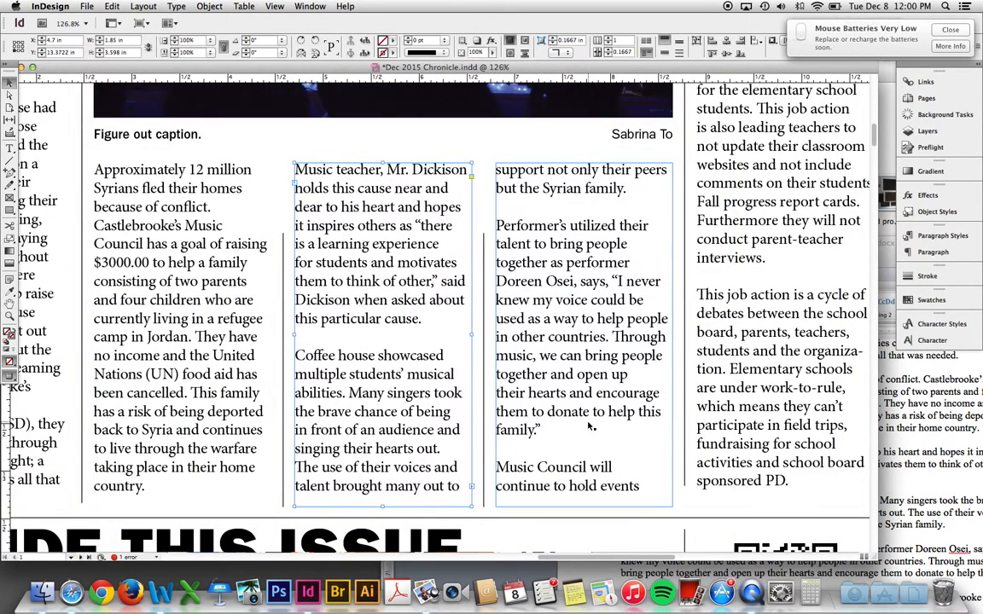
pyautogui.press('super+minus')
pyautogui.press('super+minus')
pyautogui.press('super+minus')
pyautogui.press('w')
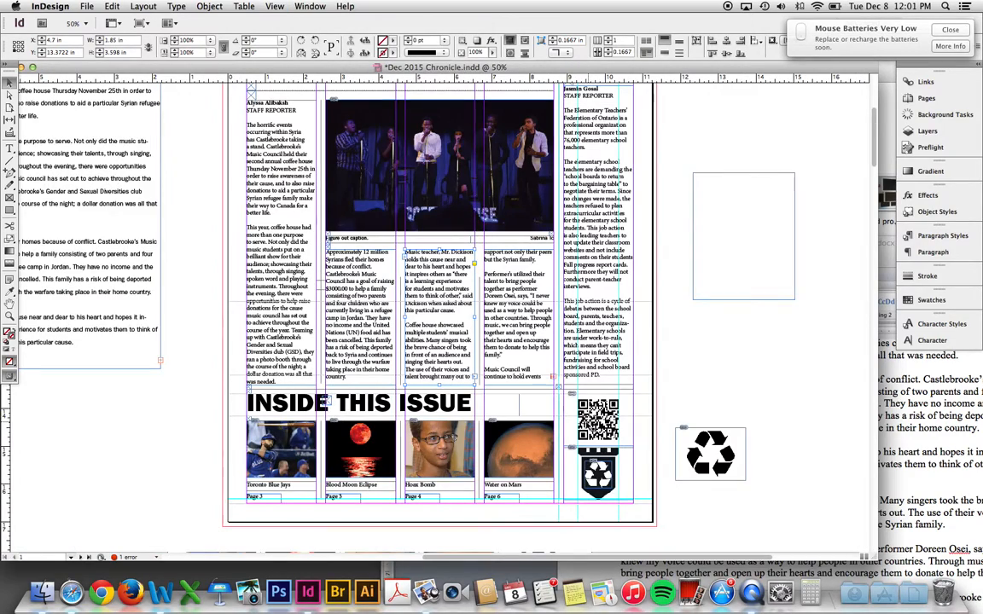
pyautogui.hscroll(-3, 179, 267)
pyautogui.scroll(2, 178, 268)
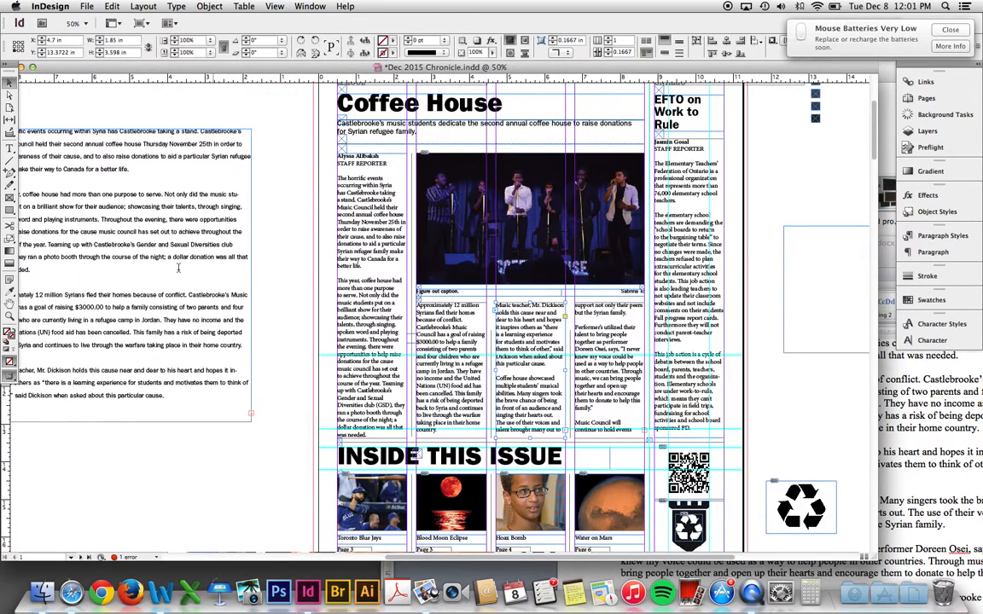
pyautogui.doubleClick(178, 268)
pyautogui.press('super+a')
pyautogui.press('BackSpace')
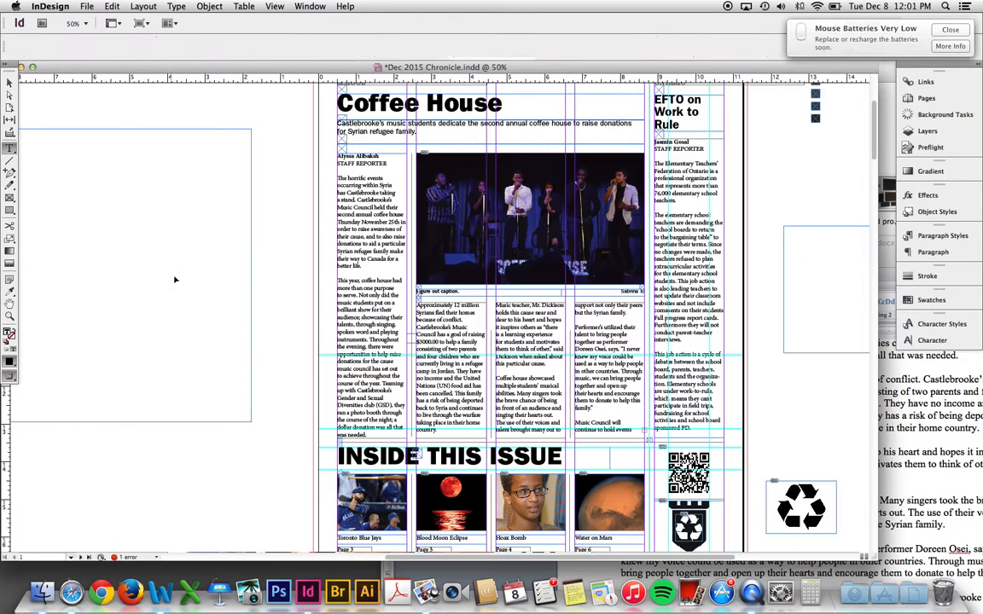
pyautogui.press('Escape')
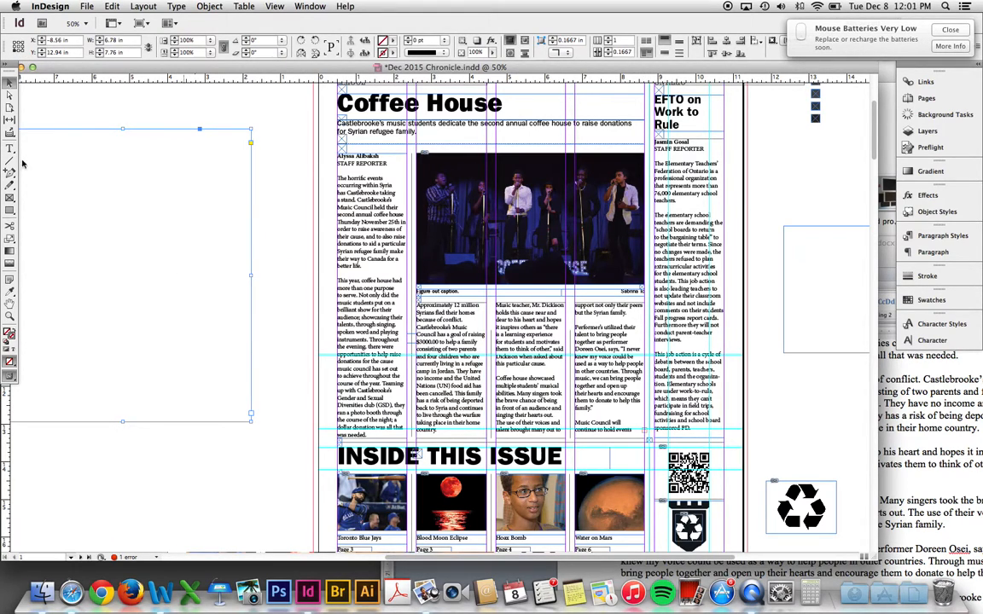
# - Thread the last column's overset text into the empty pasteboard frame
pyautogui.click(646, 433)
pyautogui.click(645, 432)
pyautogui.click(123, 241)
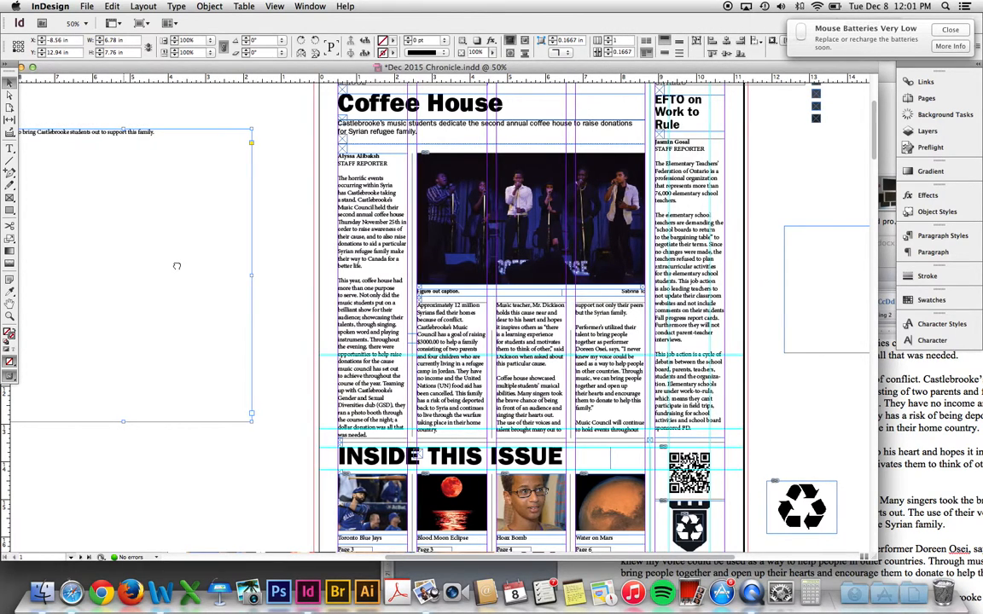
pyautogui.hscroll(-3, 169, 237)
pyautogui.scroll(1, 169, 237)
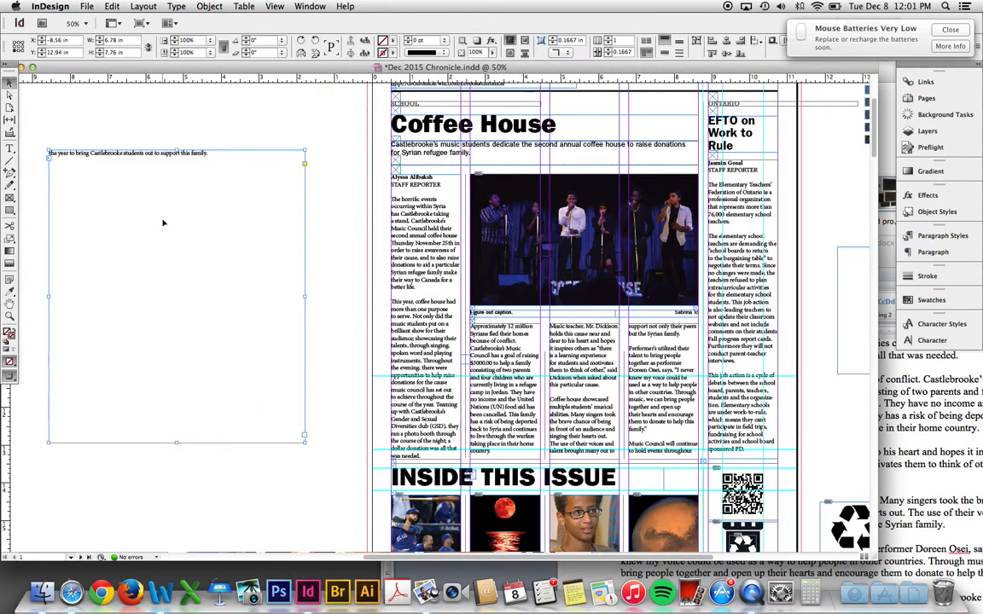
pyautogui.click(345, 299)
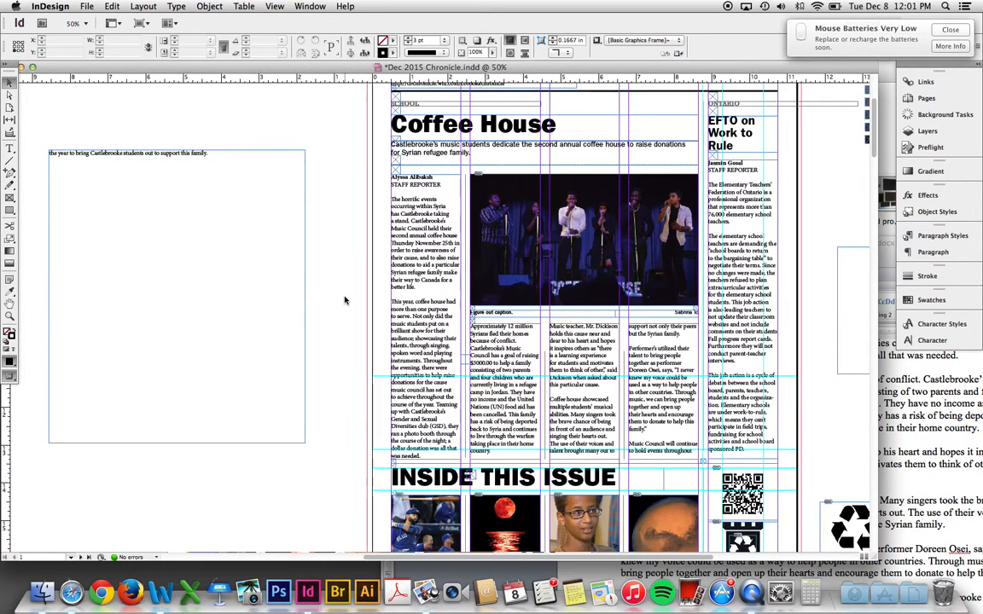
pyautogui.press('w')
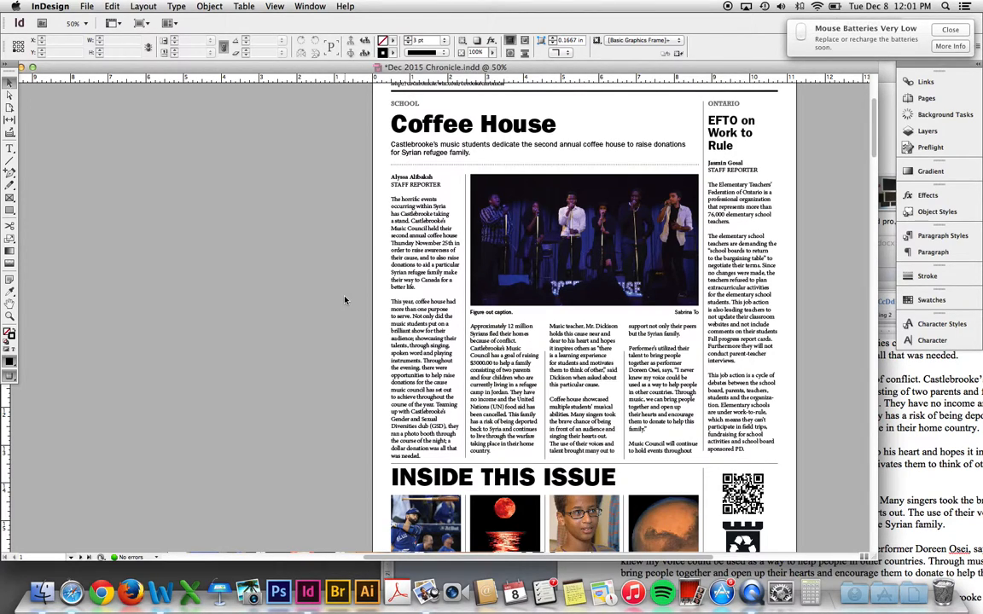
# - Add a horizontal guide marking the new top line of the body columns
pyautogui.press('z')
pyautogui.moveTo(380, 254); pyautogui.dragTo(719, 425)
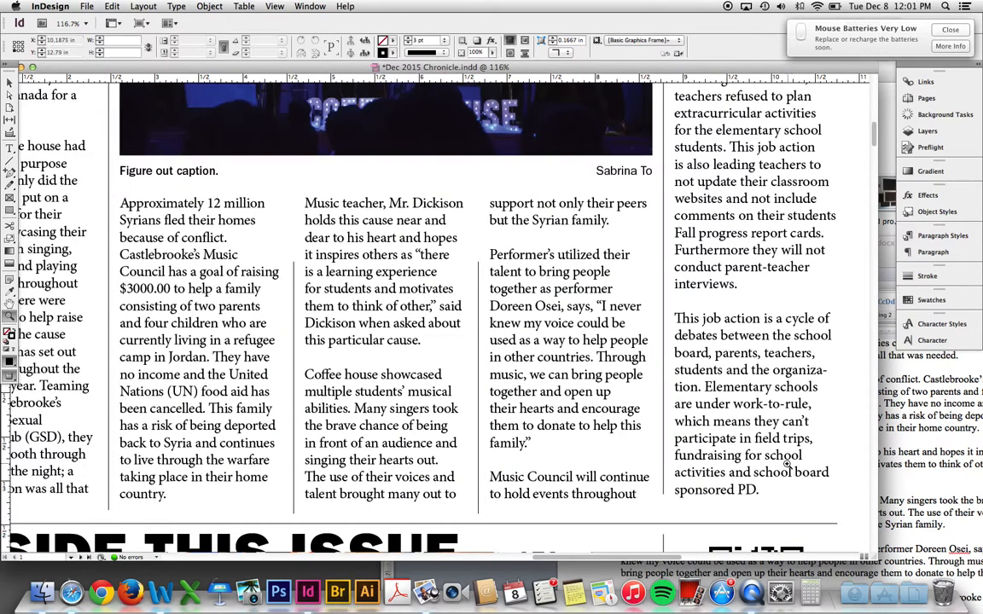
pyautogui.moveTo(312, 349); pyautogui.dragTo(368, 343)
pyautogui.press('w')
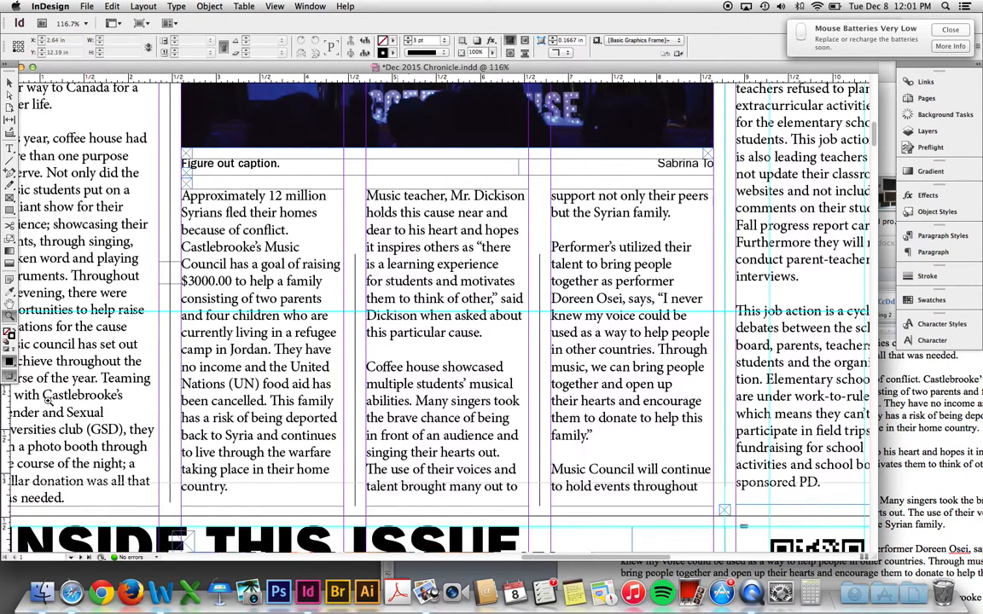
pyautogui.moveTo(69, 403); pyautogui.dragTo(108, 373)
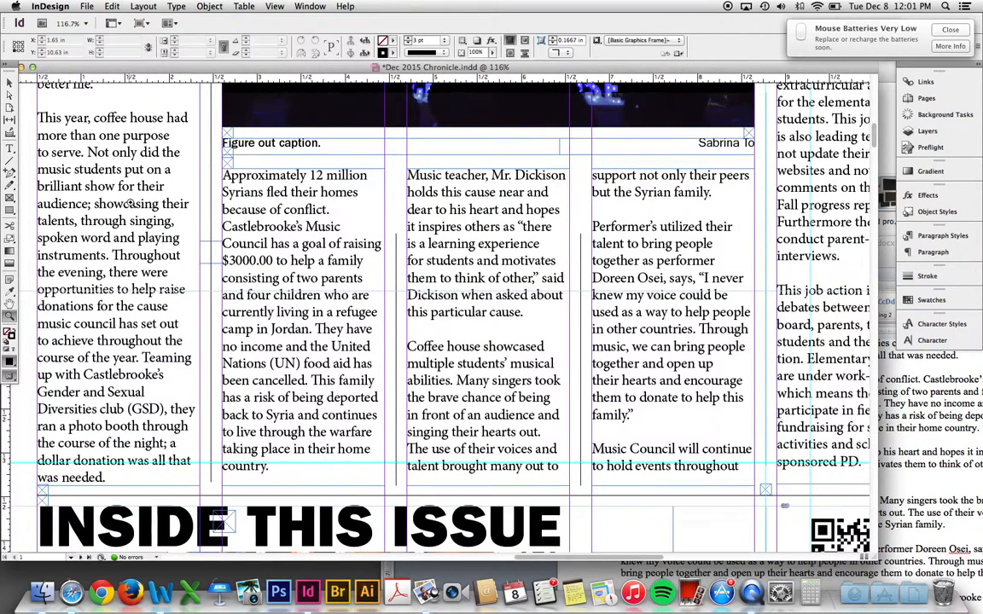
pyautogui.press('super+equal')
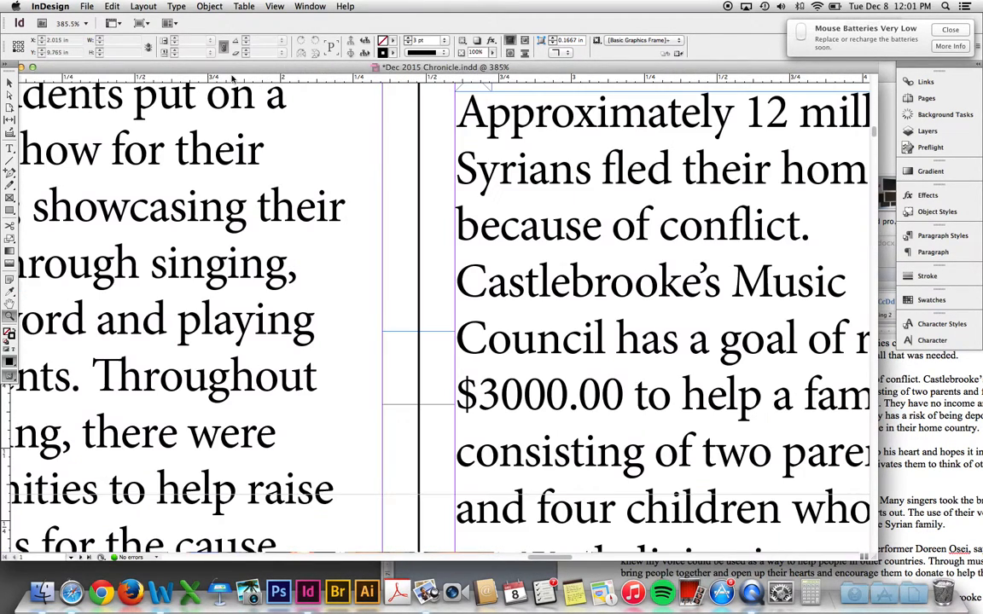
pyautogui.moveTo(203, 79); pyautogui.dragTo(237, 164)
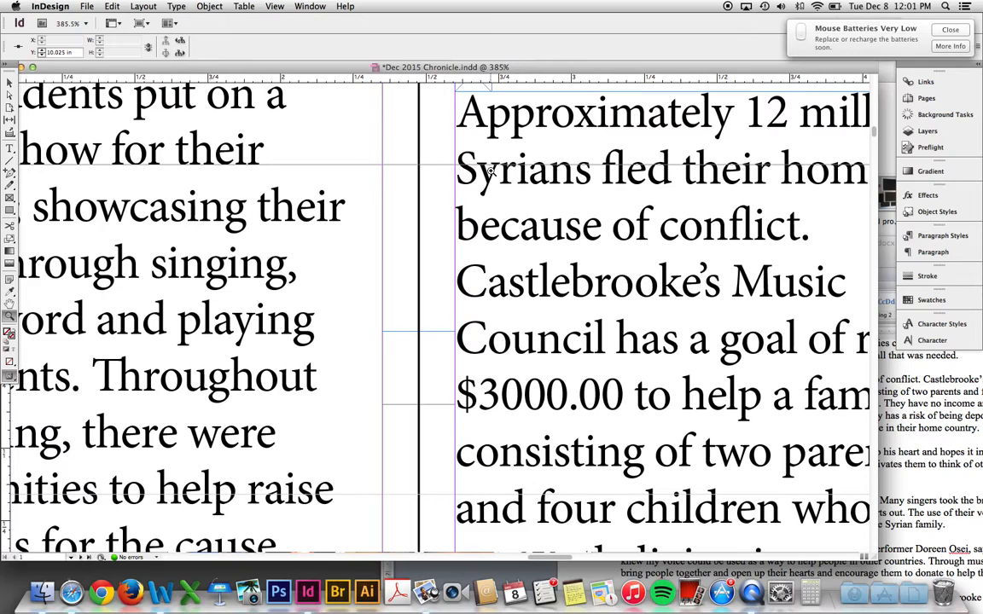
pyautogui.press('super+minus')
pyautogui.press('super+minus')
pyautogui.press('super+minus')
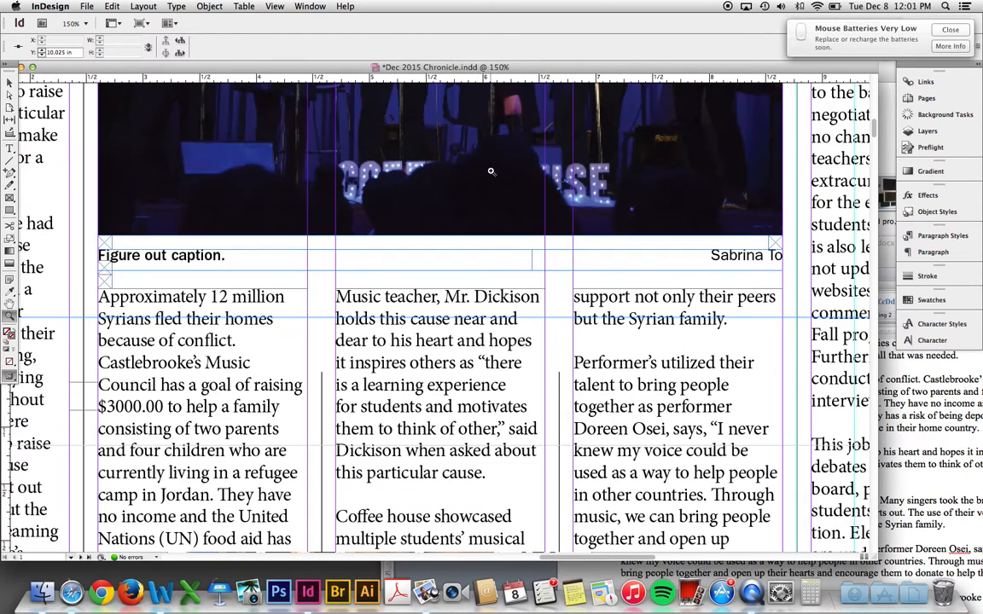
pyautogui.moveTo(316, 241); pyautogui.dragTo(392, 459)
pyautogui.scroll(2, 233, 538)
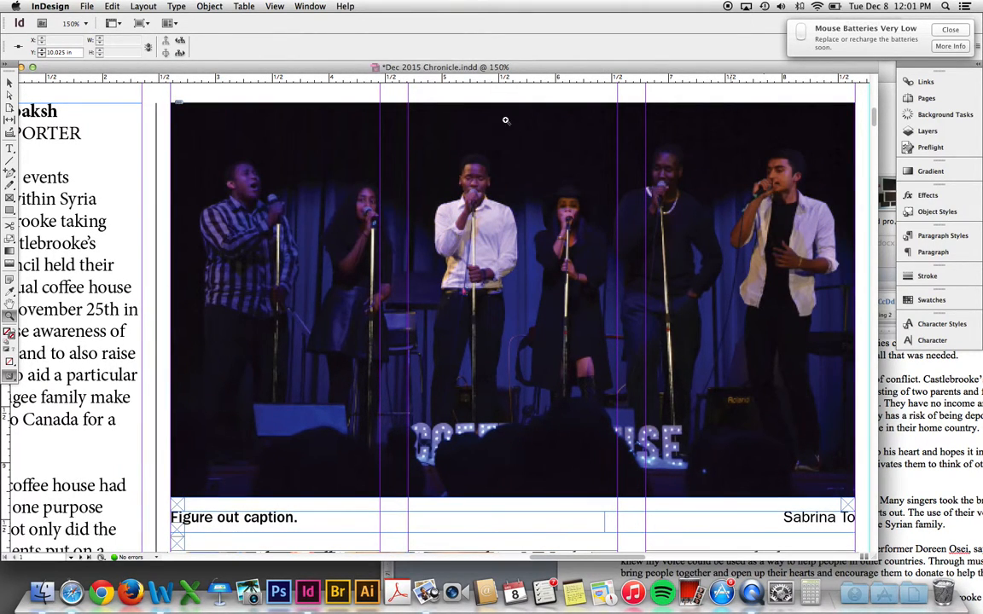
pyautogui.scroll(-7, 204, 324)
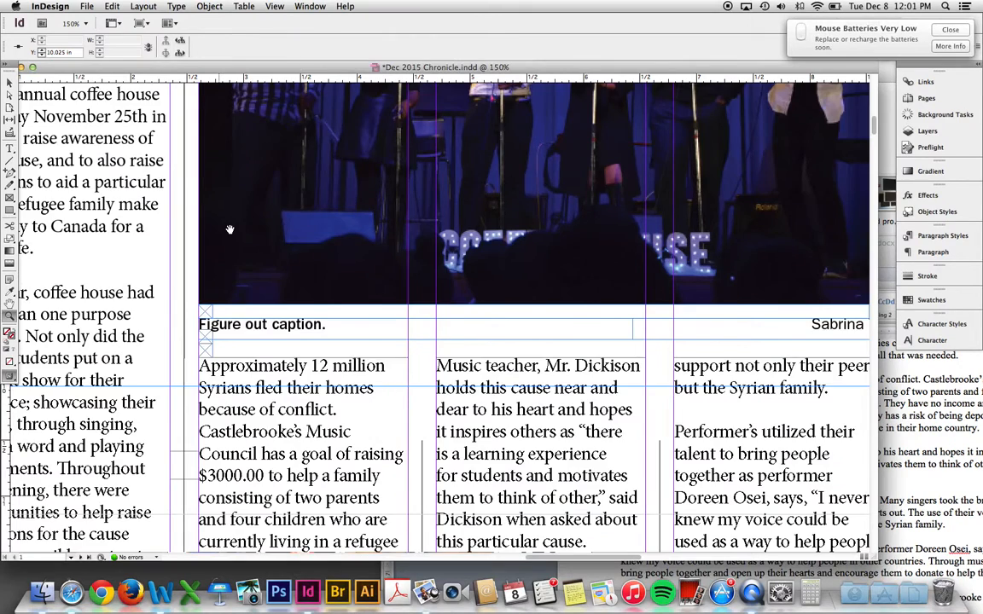
# - Raise the tops of all three body-column frames to the guide, reflowing the story upward
pyautogui.press('v')
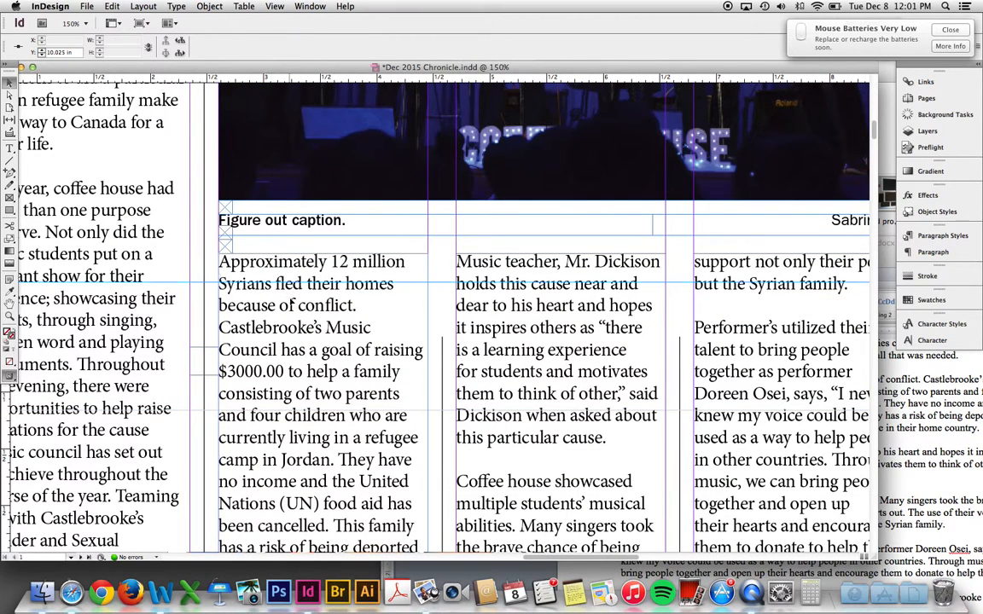
pyautogui.click(323, 255)
pyautogui.moveTo(323, 254); pyautogui.dragTo(323, 247)
pyautogui.click(546, 270)
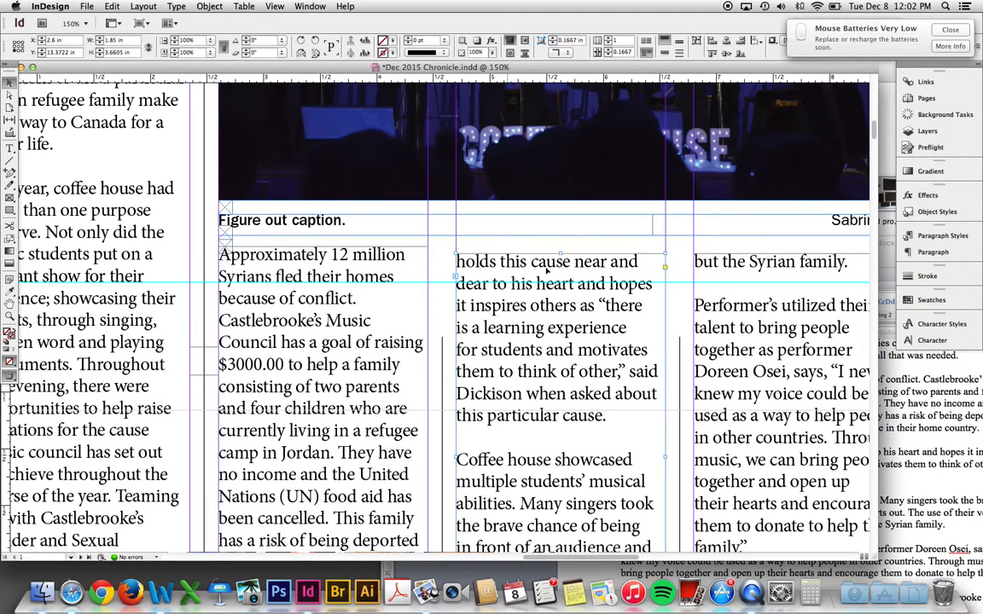
pyautogui.moveTo(562, 254); pyautogui.dragTo(558, 248)
pyautogui.hscroll(3, 614, 256)
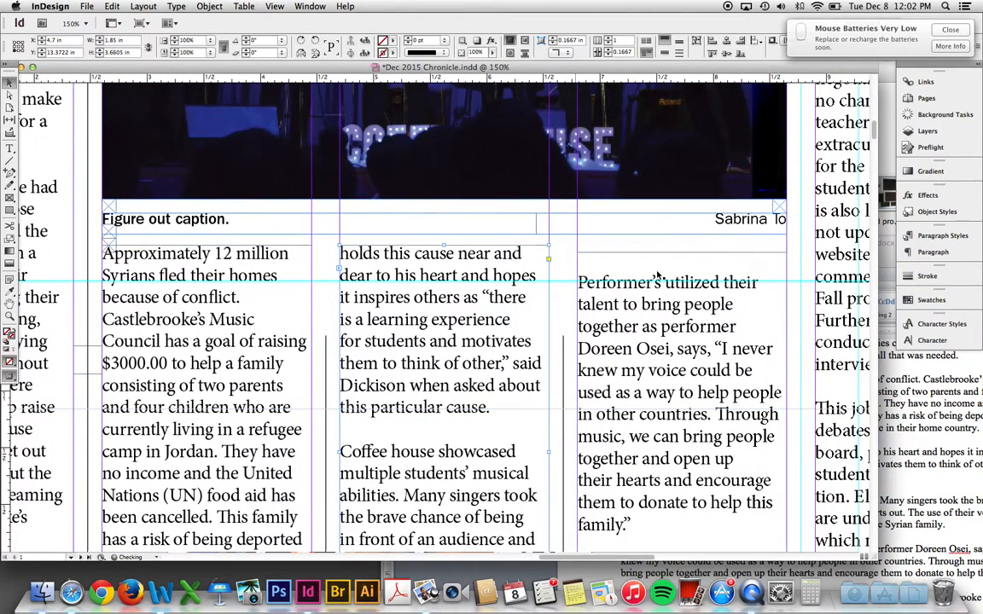
pyautogui.click(672, 265)
pyautogui.moveTo(681, 253); pyautogui.dragTo(681, 246)
pyautogui.scroll(-5, 638, 278)
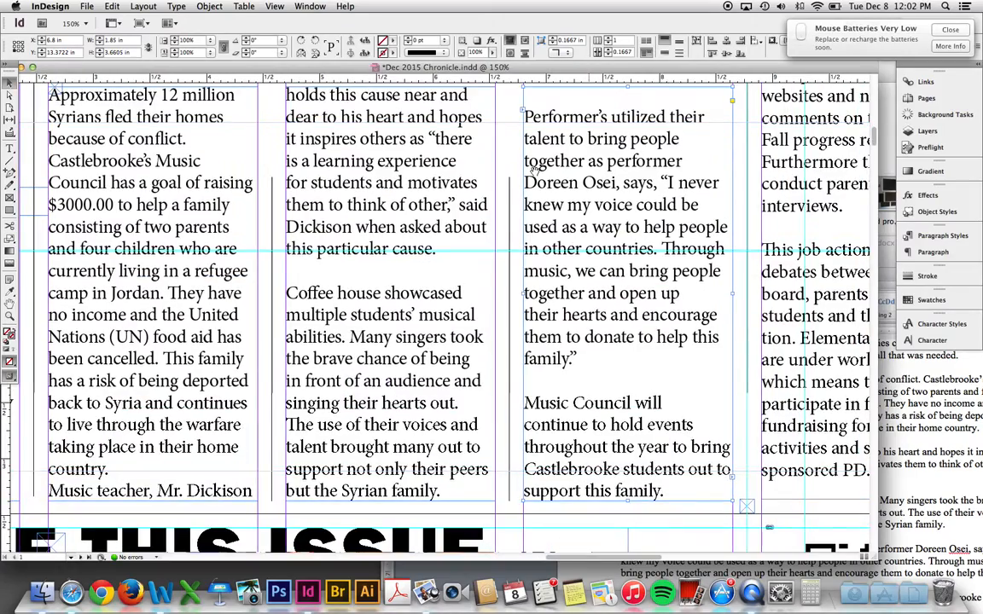
pyautogui.scroll(-3, 536, 175)
pyautogui.scroll(-3, 536, 175)
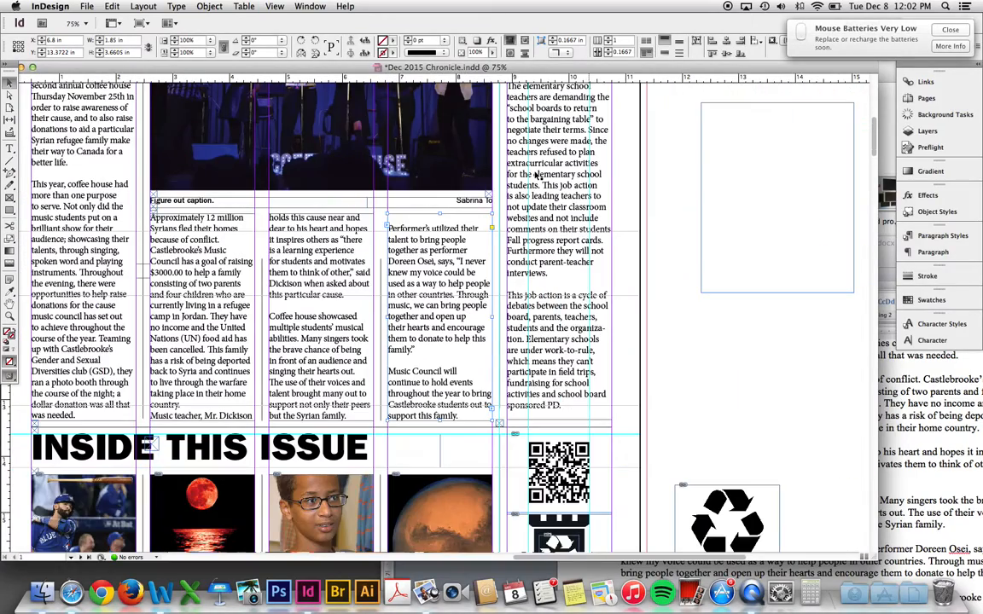
pyautogui.scroll(4, 331, 221)
pyautogui.hscroll(-10, 330, 222)
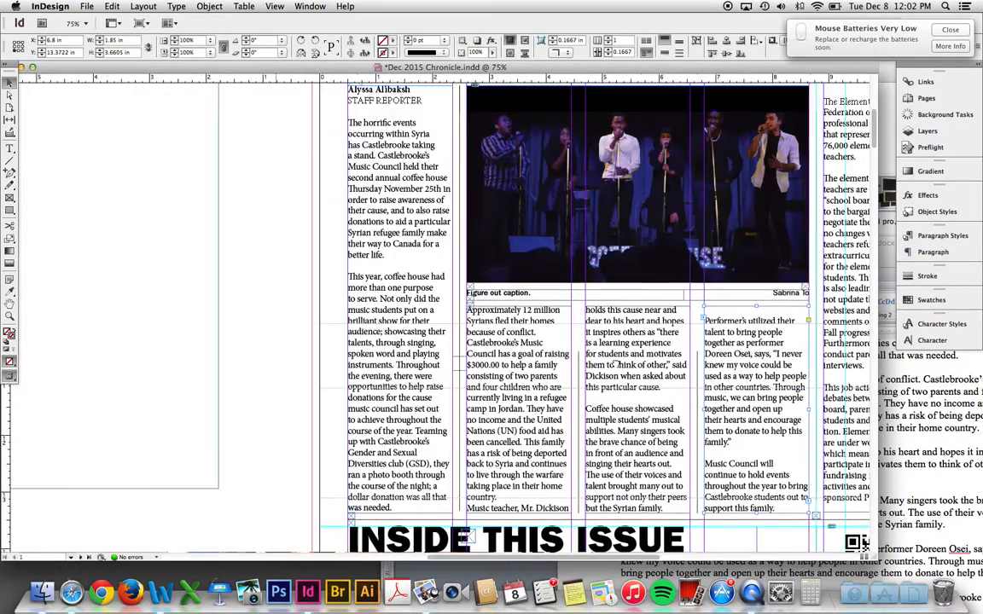
pyautogui.scroll(2, 531, 319)
pyautogui.hscroll(-3, 531, 318)
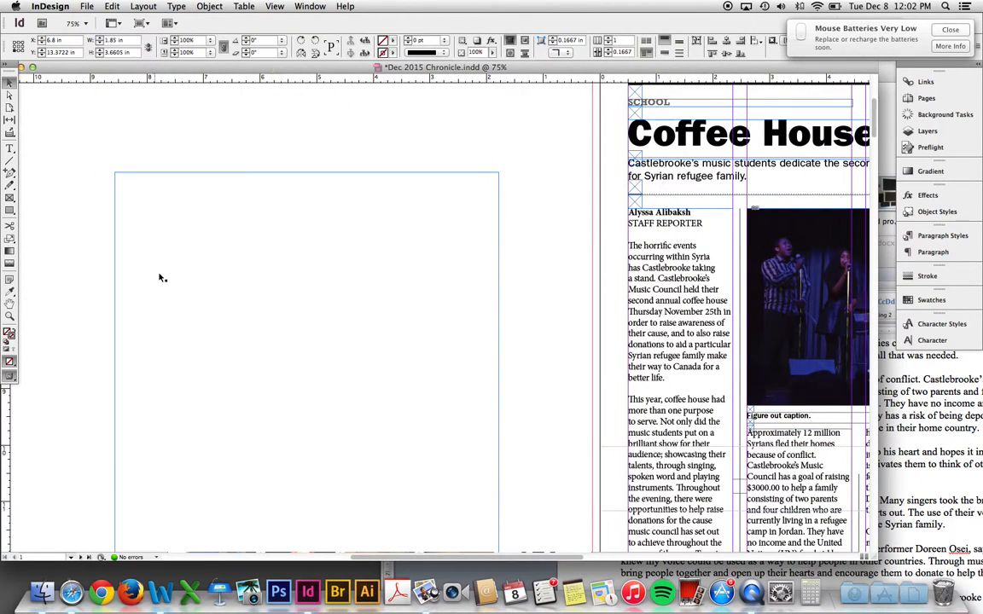
pyautogui.scroll(-5, 617, 376)
pyautogui.hscroll(10, 617, 376)
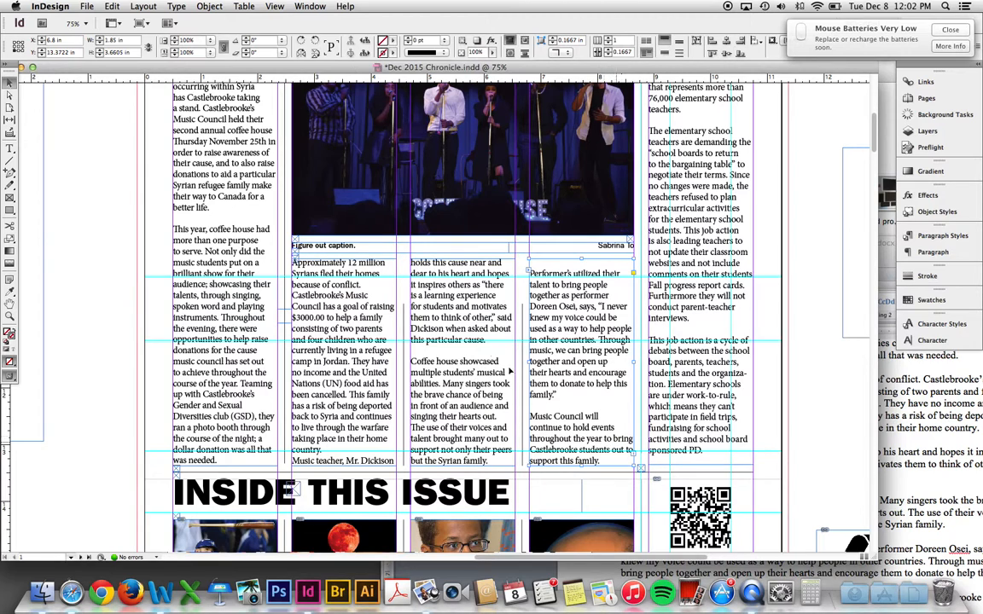
pyautogui.scroll(3, 341, 282)
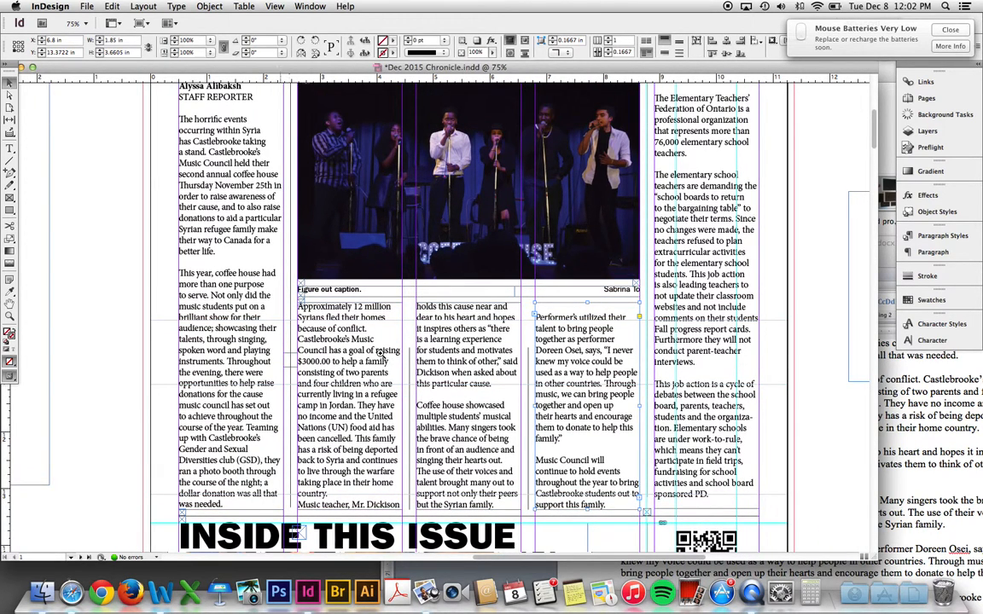
pyautogui.click(380, 353)
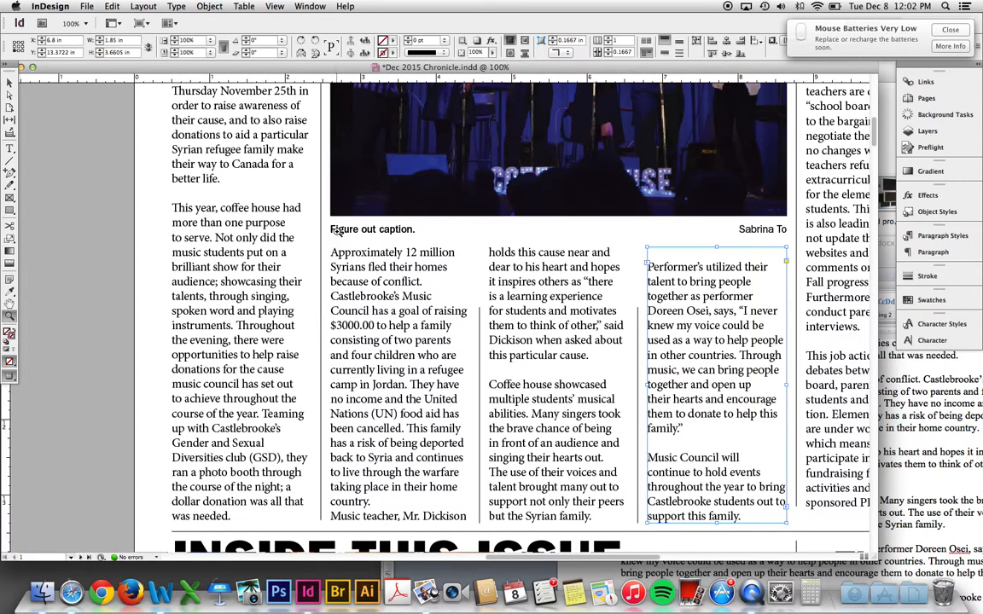
pyautogui.press('w')
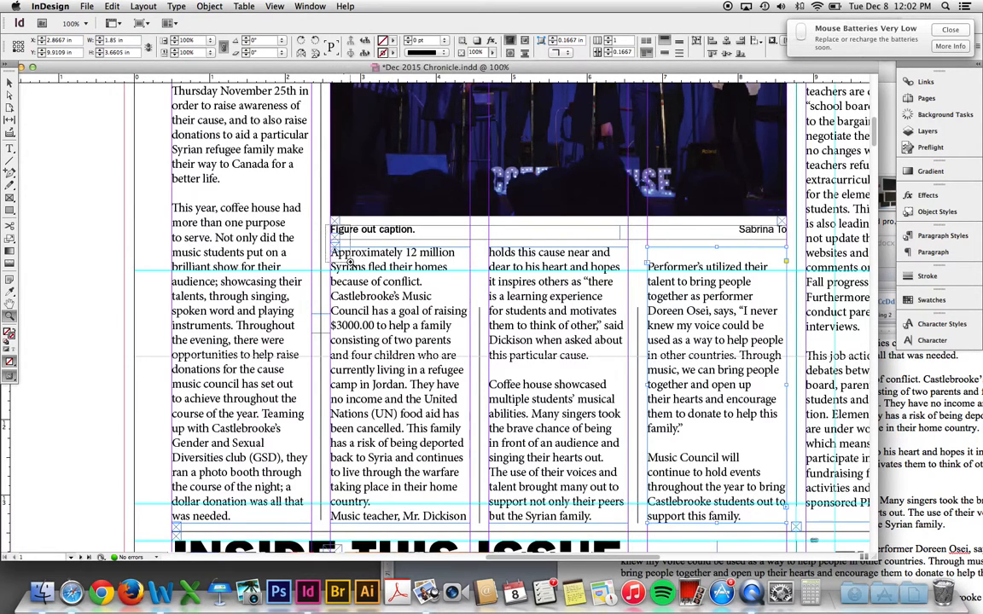
pyautogui.moveTo(327, 227); pyautogui.dragTo(363, 260)
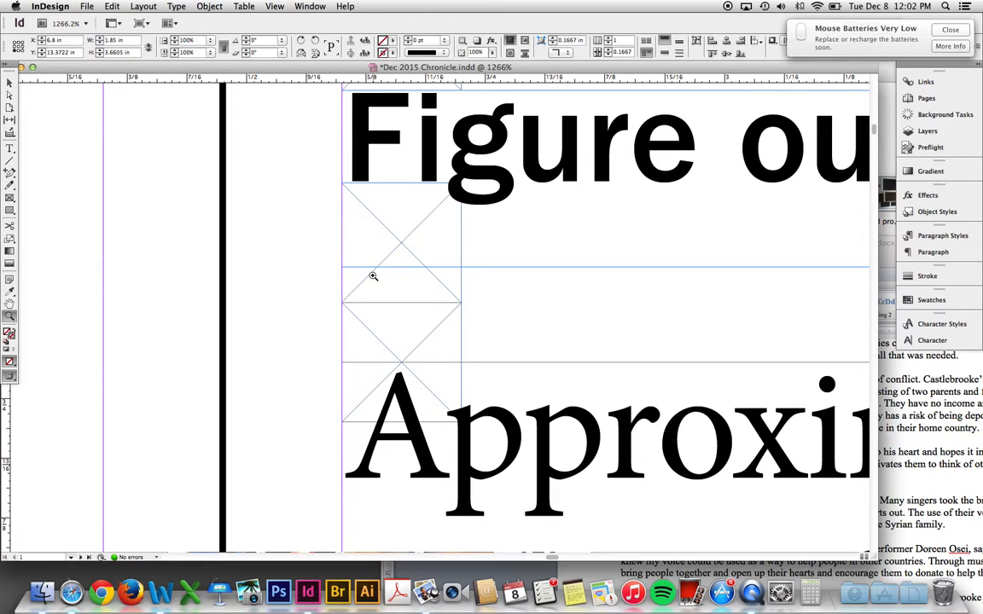
pyautogui.press('super+minus')
pyautogui.press('super+minus')
pyautogui.press('super+minus')
pyautogui.press('super+minus')
pyautogui.press('super+minus')
pyautogui.press('super+minus')
pyautogui.press('super+minus')
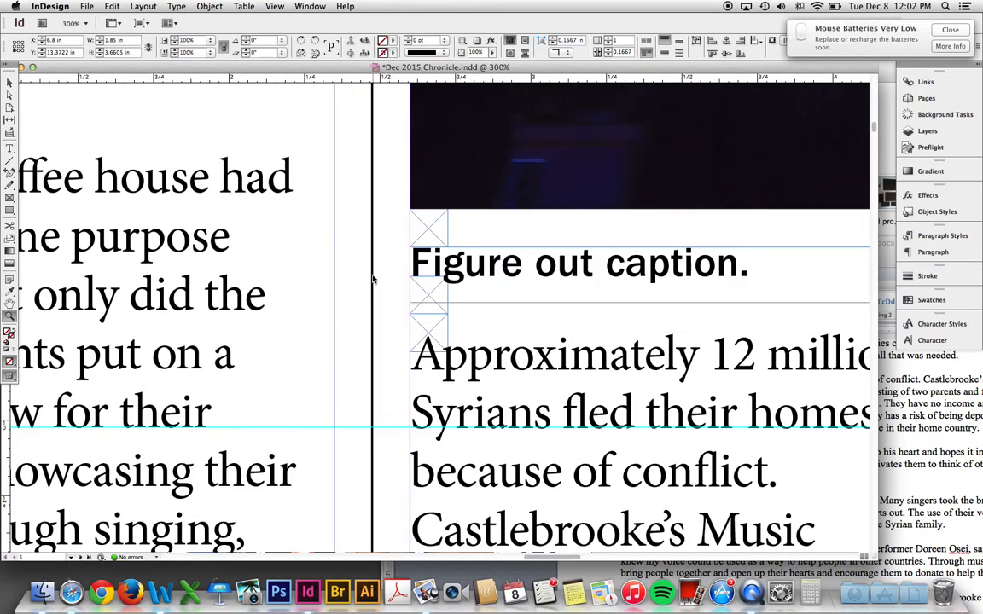
pyautogui.press('super+minus')
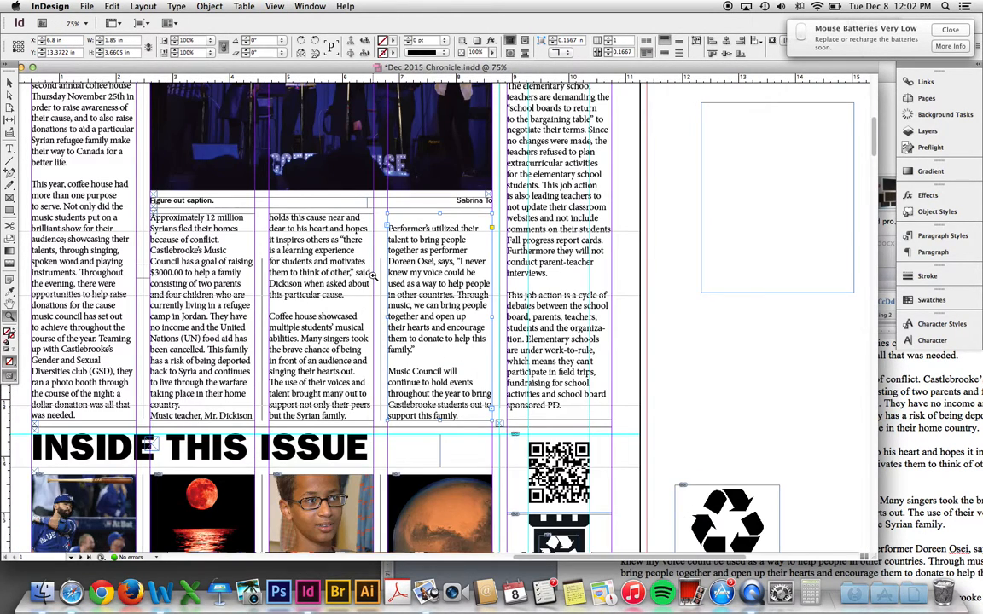
pyautogui.scroll(5, 369, 240)
pyautogui.hscroll(-2, 368, 240)
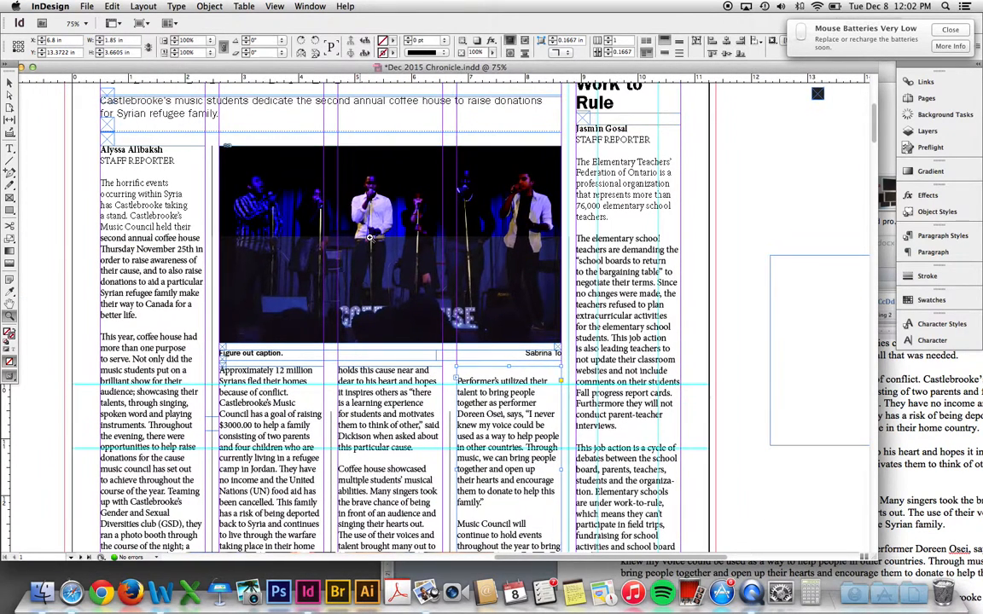
# - Shorten the photo frame and move the caption frames up beneath it
pyautogui.click(400, 339)
pyautogui.moveTo(391, 343); pyautogui.dragTo(391, 336)
pyautogui.press('z')
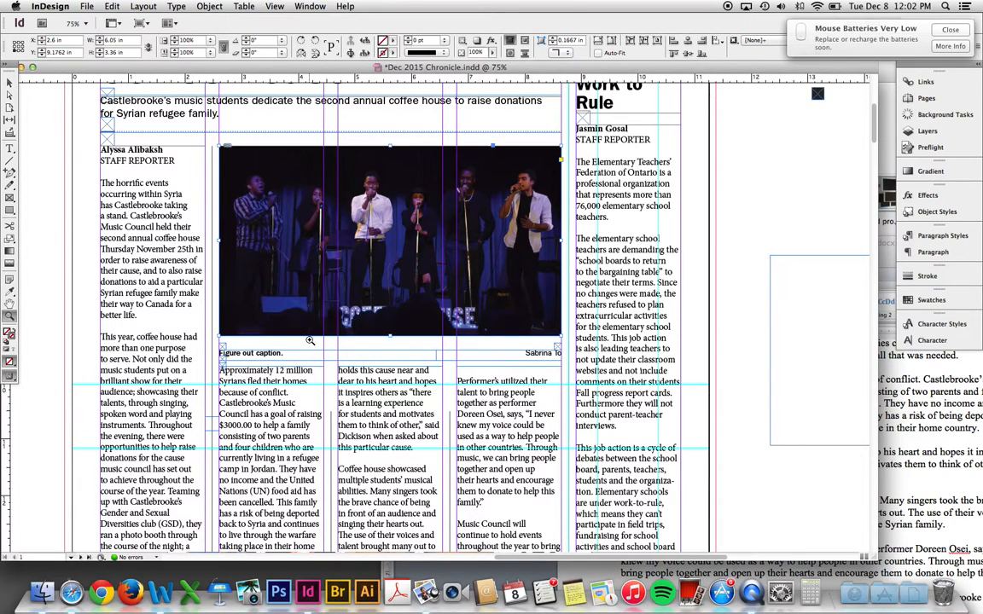
pyautogui.moveTo(209, 335); pyautogui.dragTo(280, 352)
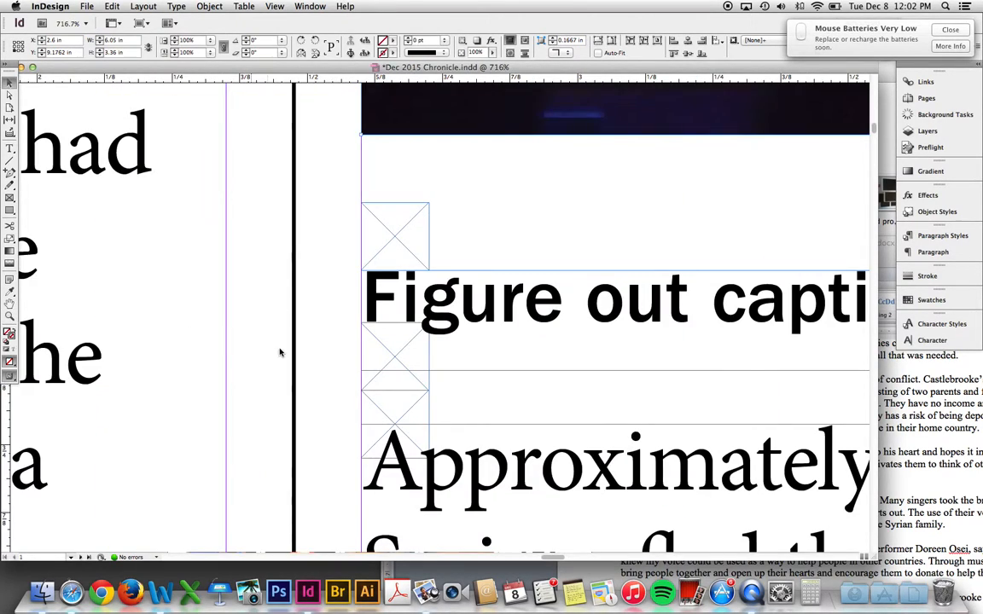
pyautogui.moveTo(335, 240); pyautogui.dragTo(445, 415)
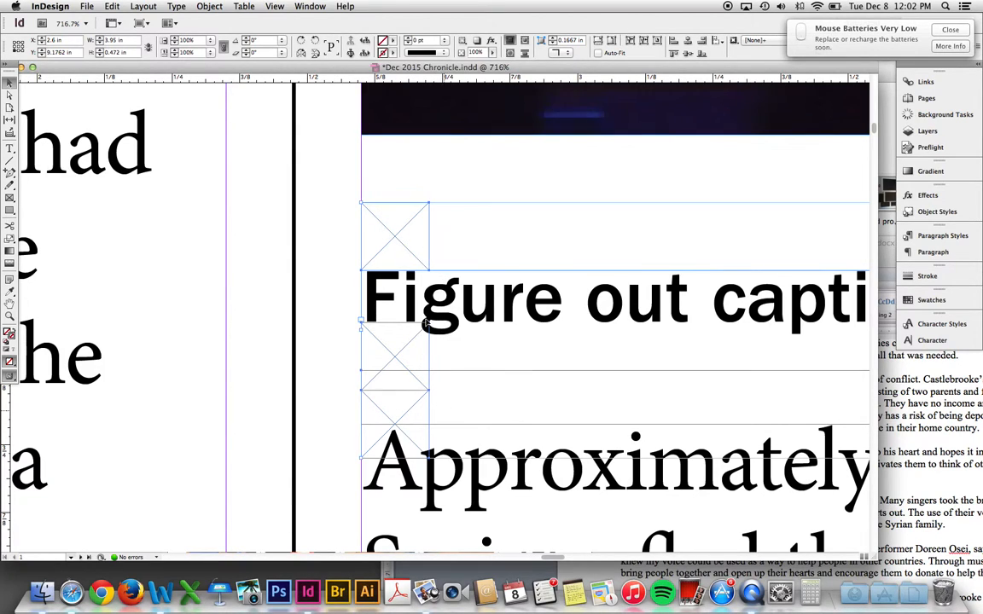
pyautogui.moveTo(414, 309); pyautogui.dragTo(412, 275)
# - Drag the photo's bottom edge down to the caption, making it 3.4235 in tall
pyautogui.press('super+minus')
pyautogui.press('super+minus')
pyautogui.press('super+minus')
pyautogui.press('super+minus')
pyautogui.press('super+minus')
pyautogui.press('super+minus')
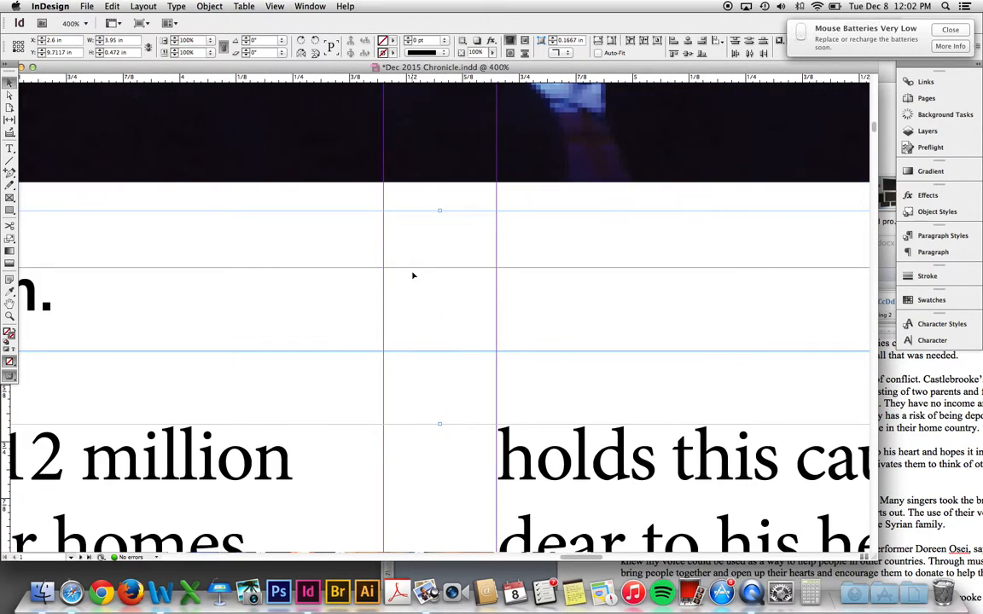
pyautogui.press('super+minus')
pyautogui.press('super+minus')
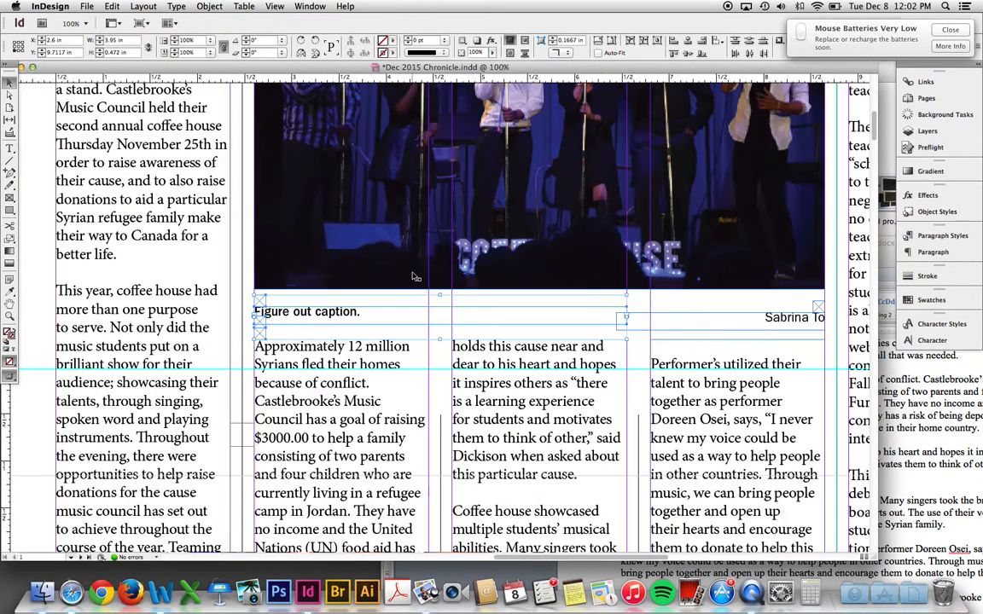
pyautogui.press('super+minus')
pyautogui.press('super+minus')
pyautogui.press('super+minus')
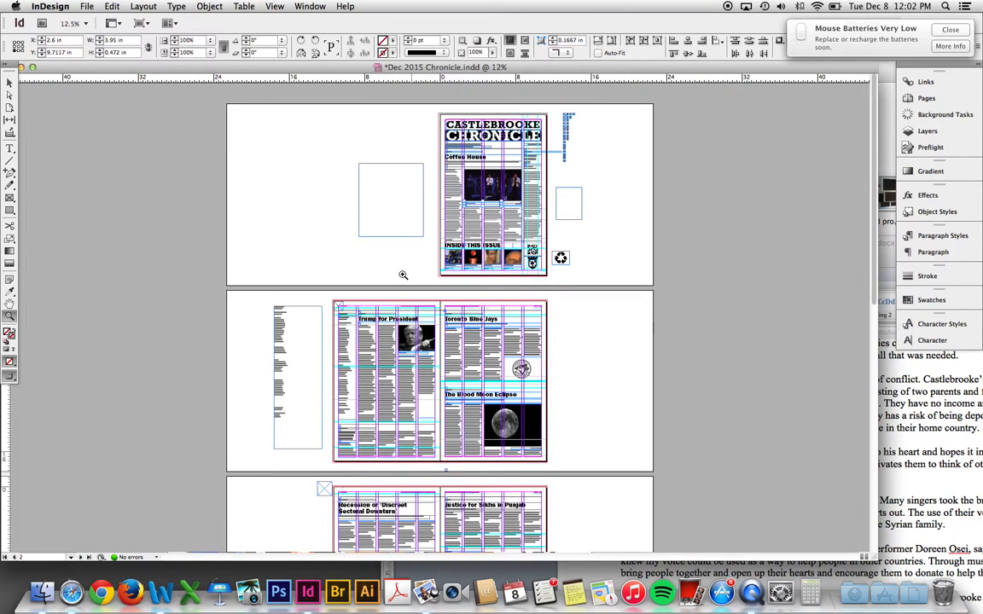
pyautogui.moveTo(527, 214); pyautogui.dragTo(534, 223)
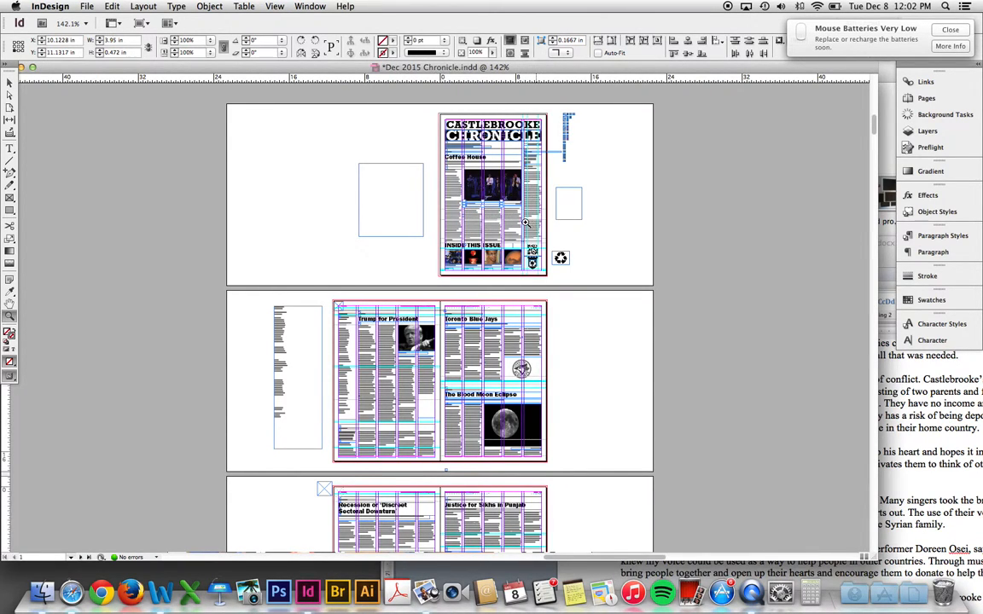
pyautogui.moveTo(420, 262); pyautogui.dragTo(435, 255)
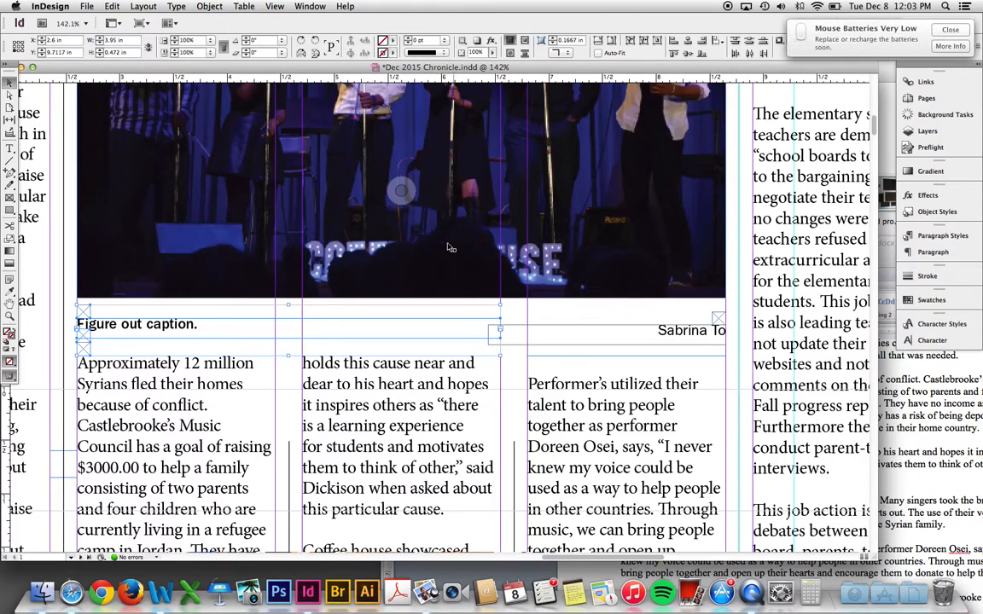
pyautogui.moveTo(403, 298); pyautogui.dragTo(402, 305)
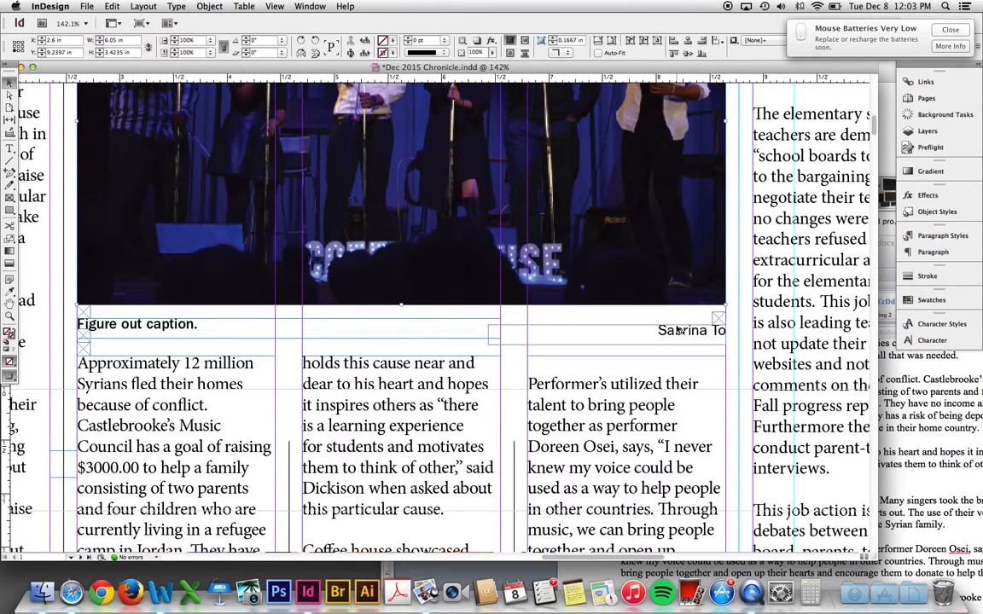
# - Check the photo credit line and its placeholder frame under the photo
pyautogui.press('z')
pyautogui.moveTo(659, 292); pyautogui.dragTo(747, 365)
pyautogui.press('v')
pyautogui.moveTo(647, 385); pyautogui.dragTo(573, 248)
pyautogui.click(644, 261)
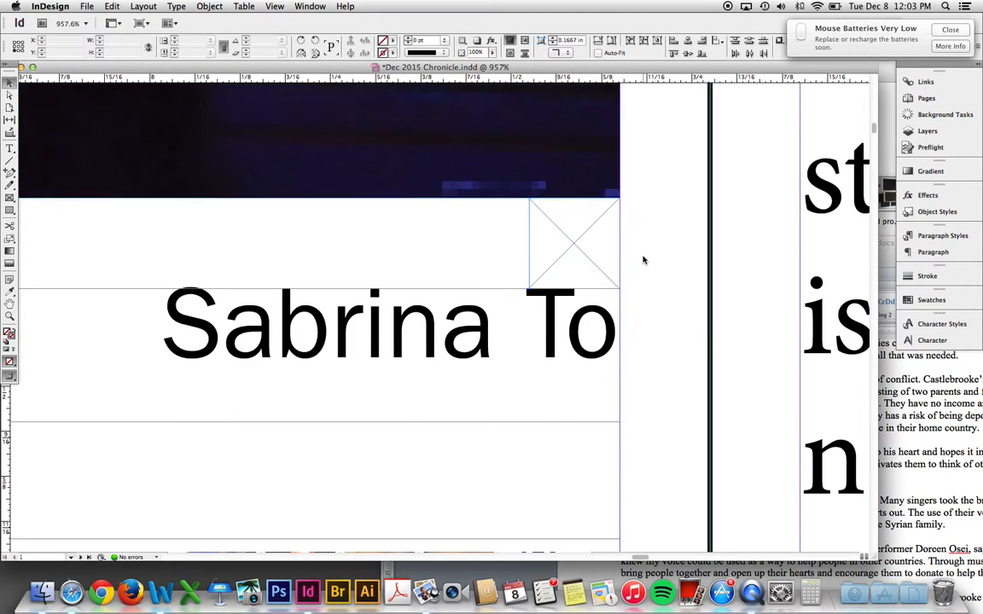
pyautogui.press('super+minus')
pyautogui.press('super+minus')
pyautogui.press('super+minus')
pyautogui.press('super+minus')
pyautogui.press('super+minus')
pyautogui.press('super+minus')
pyautogui.press('super+minus')
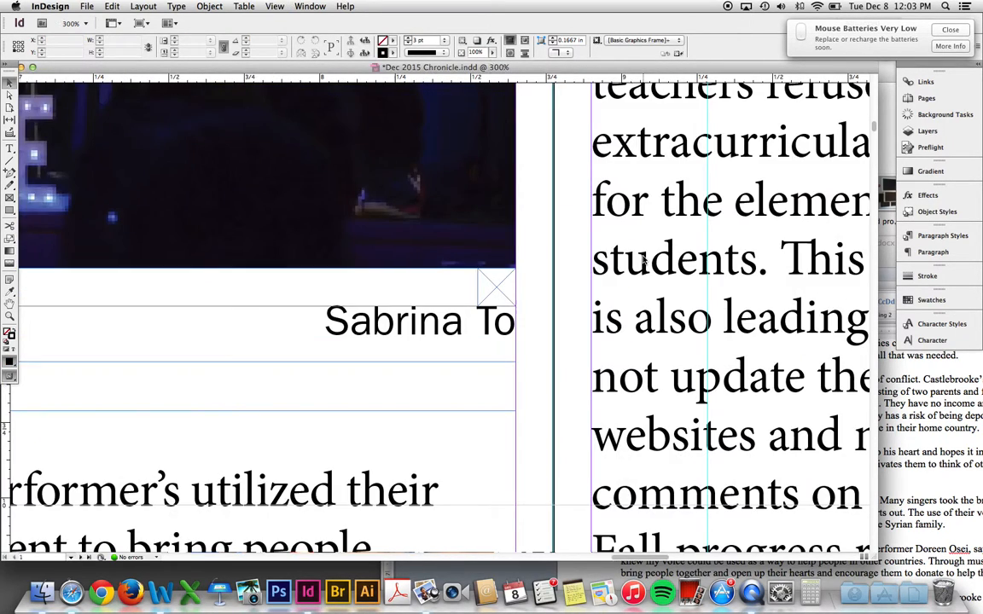
pyautogui.press('super+minus')
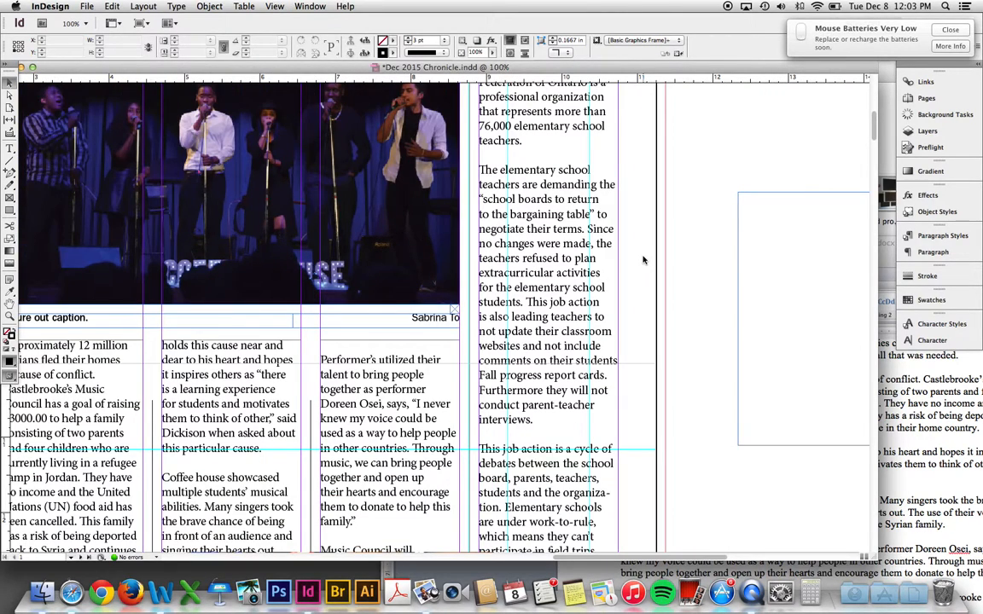
# - Complete the credit label so it reads 'Photo Credit:' before the photographer's name
pyautogui.press('t')
pyautogui.click(411, 317)
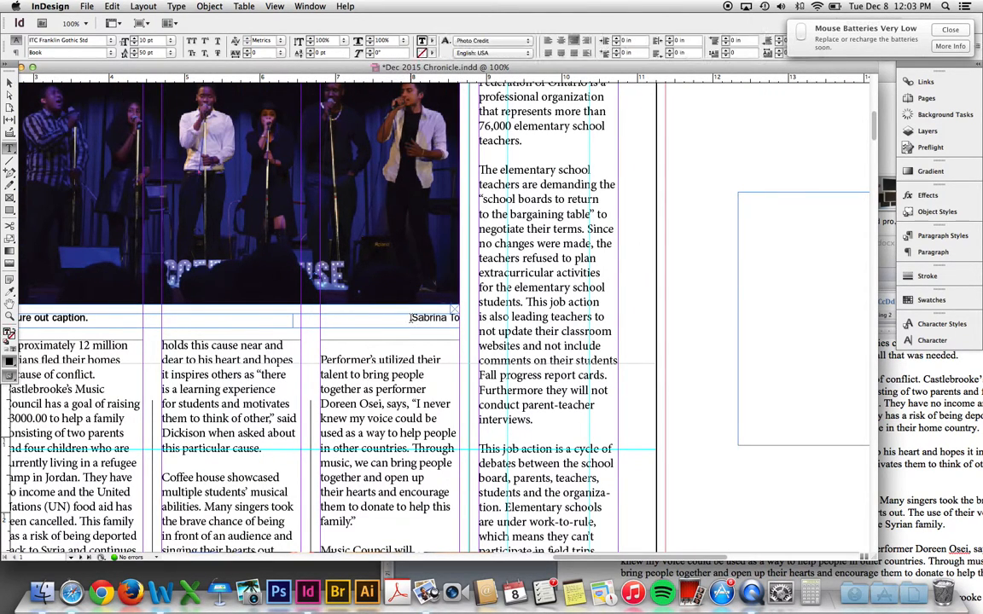
pyautogui.write('t:')
pyautogui.press('Escape')
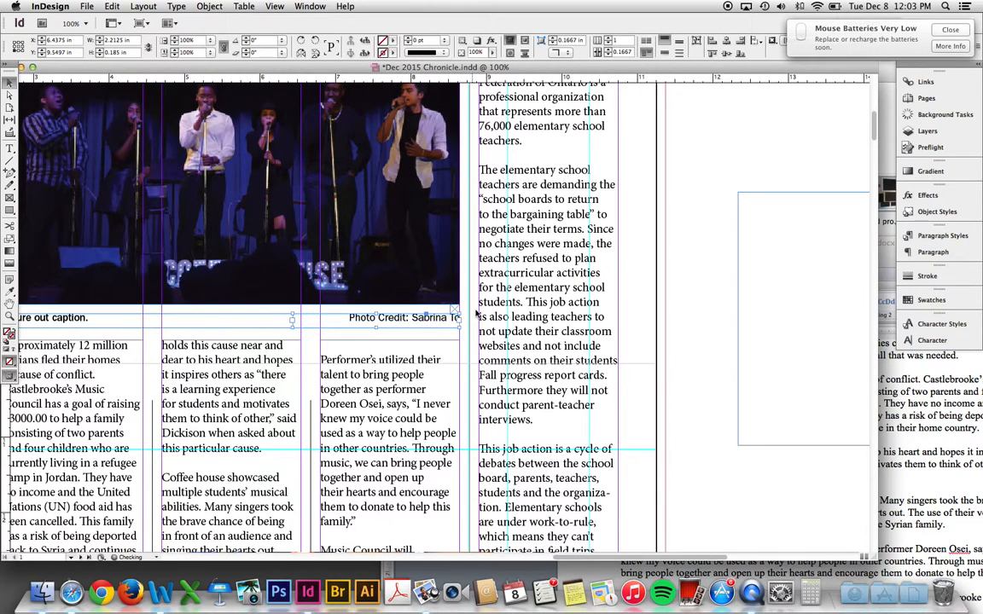
pyautogui.click(475, 315)
# - Zoom out to the whole page and save Dec 2015 Chronicle.indd
pyautogui.press('super+minus')
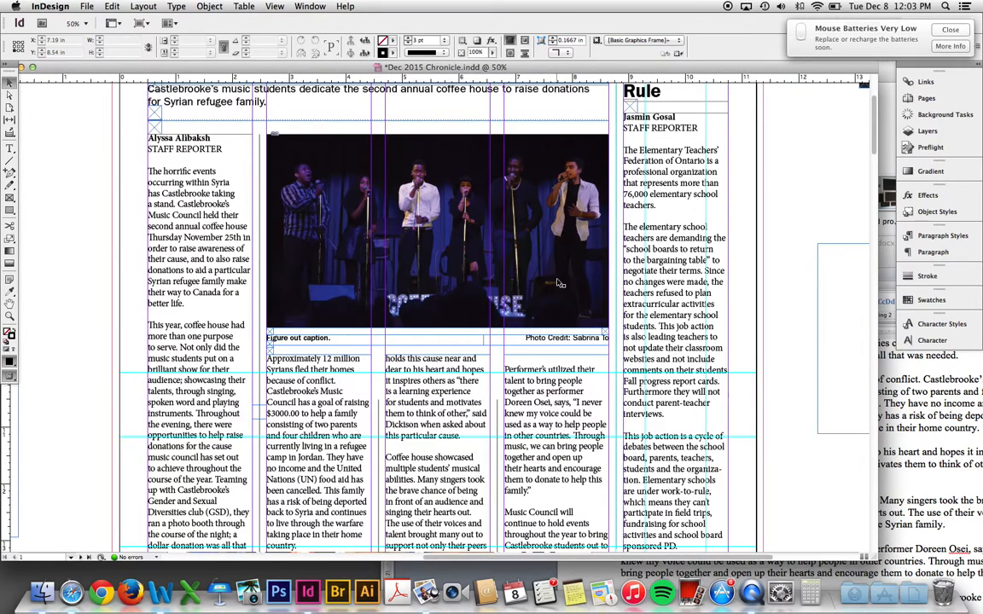
pyautogui.press('super+minus')
pyautogui.moveTo(447, 325); pyautogui.dragTo(451, 318)
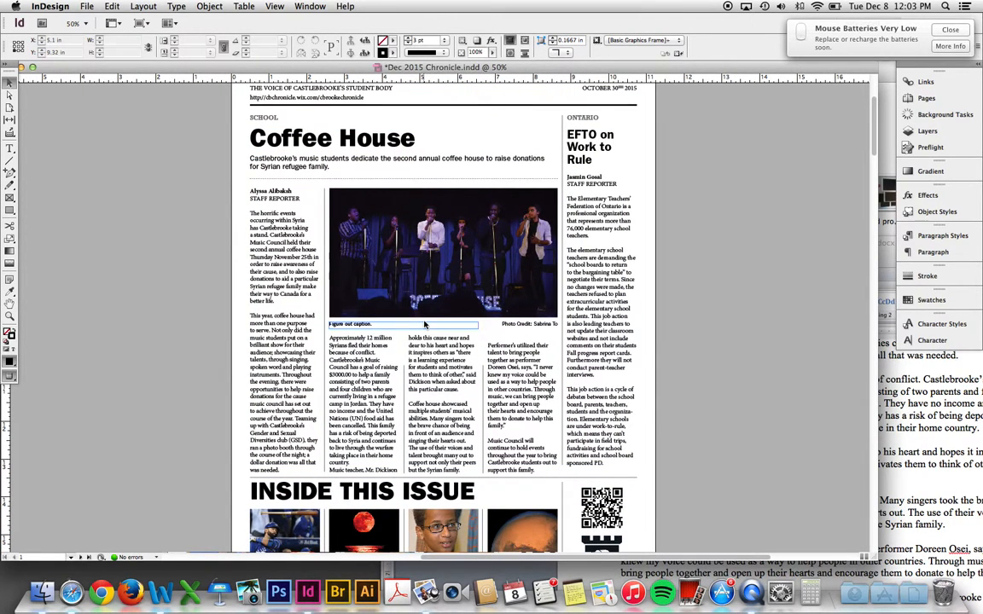
pyautogui.click(95, 6)
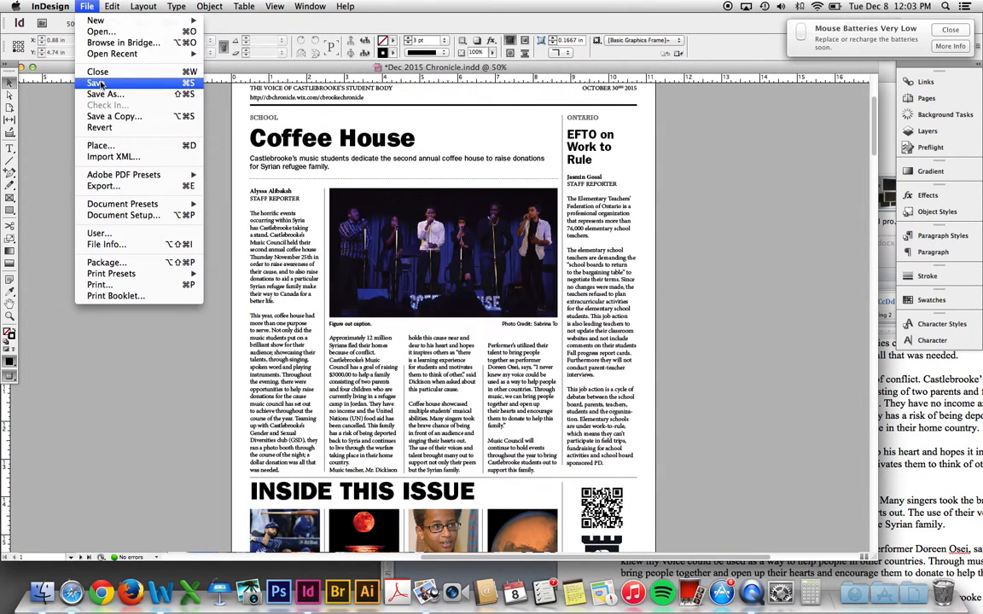
pyautogui.click(101, 84)
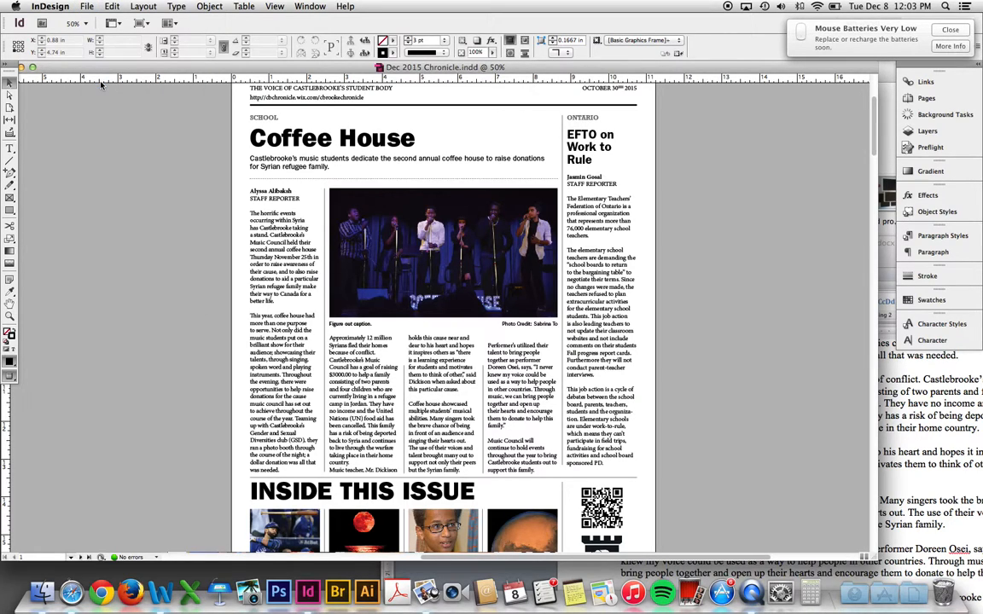
# - Place a horizontal ruler guide at Y 9.7117 in on the articles' first line
pyautogui.moveTo(319, 319)
pyautogui.mouseDown()
pyautogui.moveTo(594, 441)
pyautogui.moveTo(598, 466)
pyautogui.mouseUp()
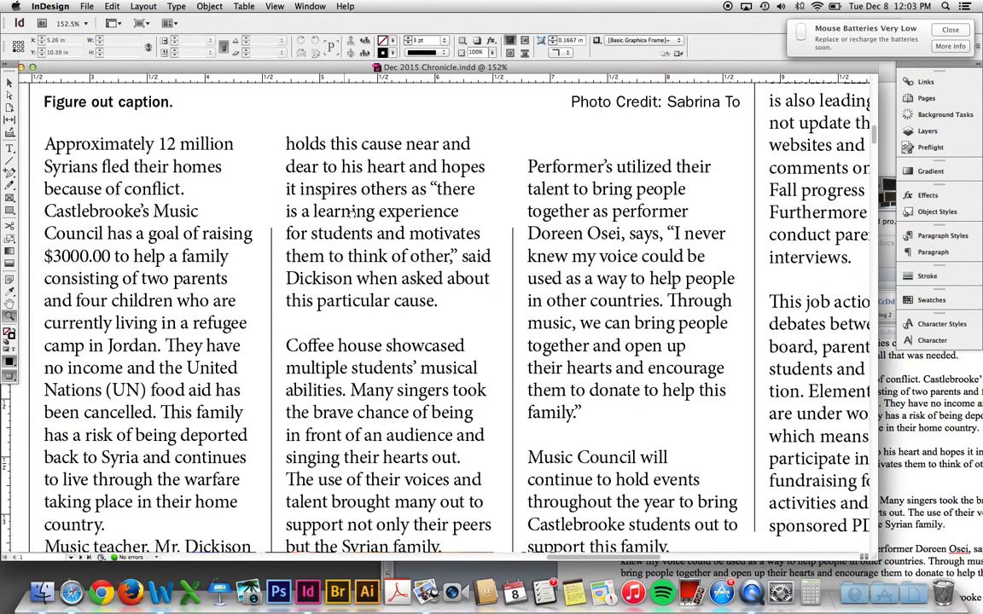
pyautogui.scroll(3, 354, 213)
pyautogui.hscroll(-3, 353, 213)
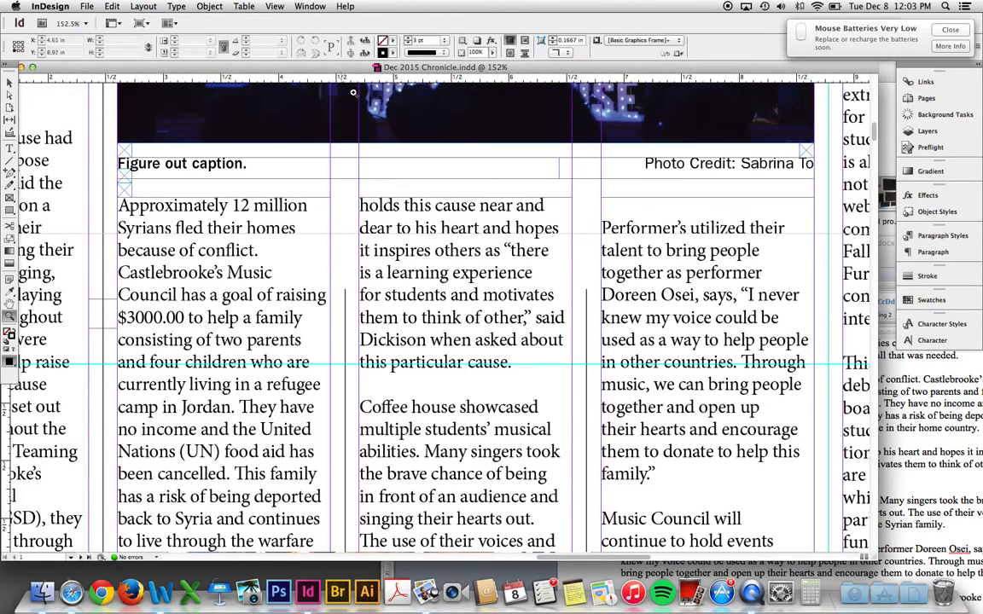
pyautogui.moveTo(354, 78); pyautogui.dragTo(379, 314)
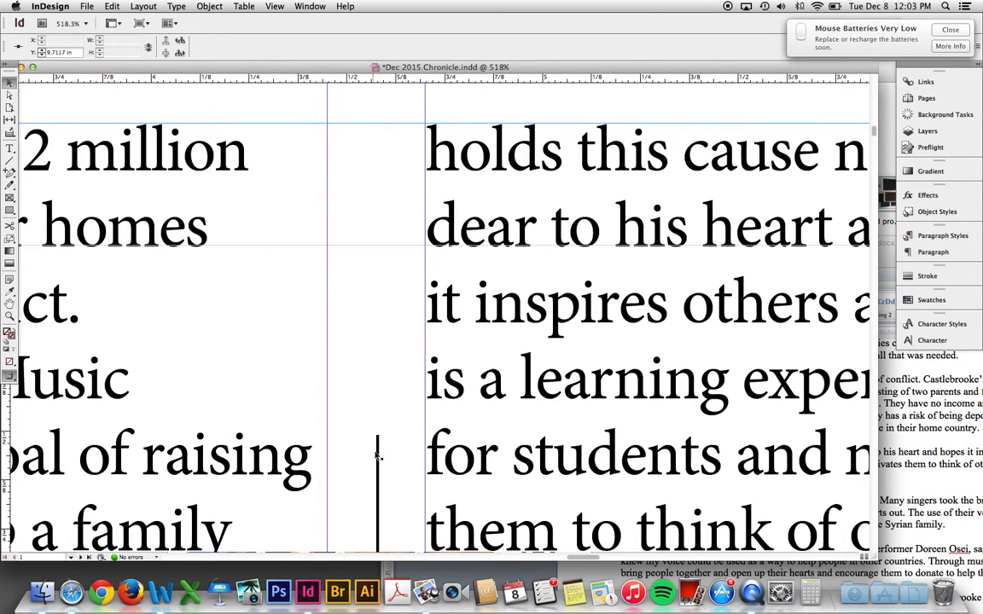
# - Extend the top ends of the first two column rules up to the guide
pyautogui.moveTo(378, 439); pyautogui.dragTo(378, 124)
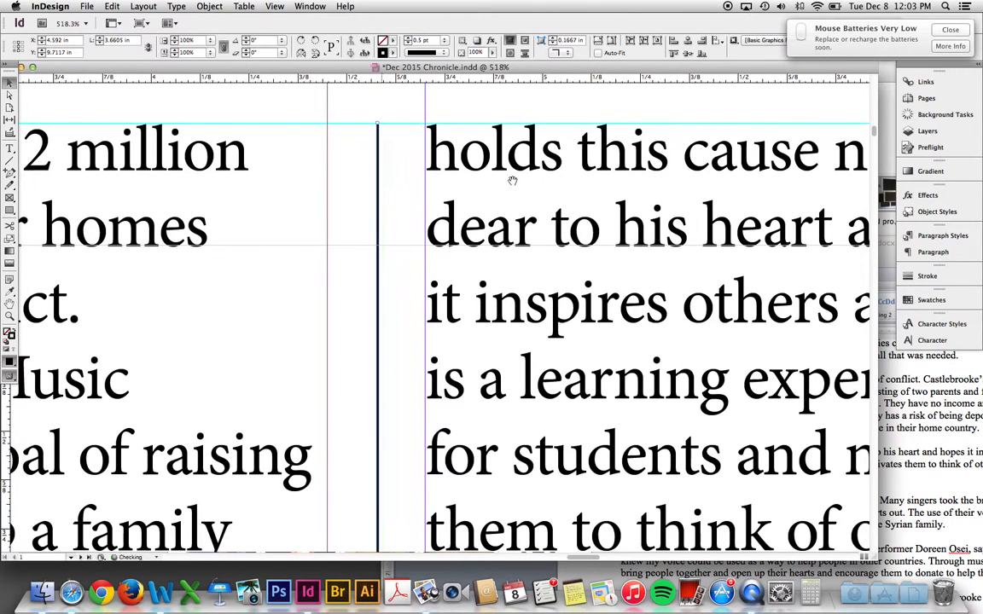
pyautogui.moveTo(560, 190); pyautogui.dragTo(404, 183)
pyautogui.hscroll(5, 404, 183)
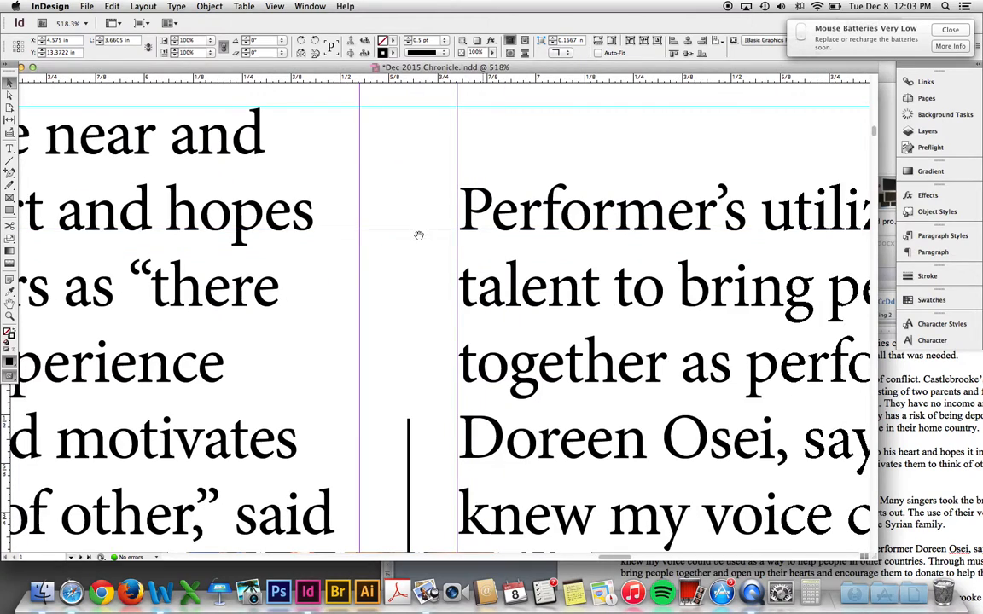
pyautogui.moveTo(409, 420)
pyautogui.mouseDown()
pyautogui.moveTo(415, 125)
pyautogui.moveTo(420, 101)
pyautogui.moveTo(432, 110)
pyautogui.mouseUp()
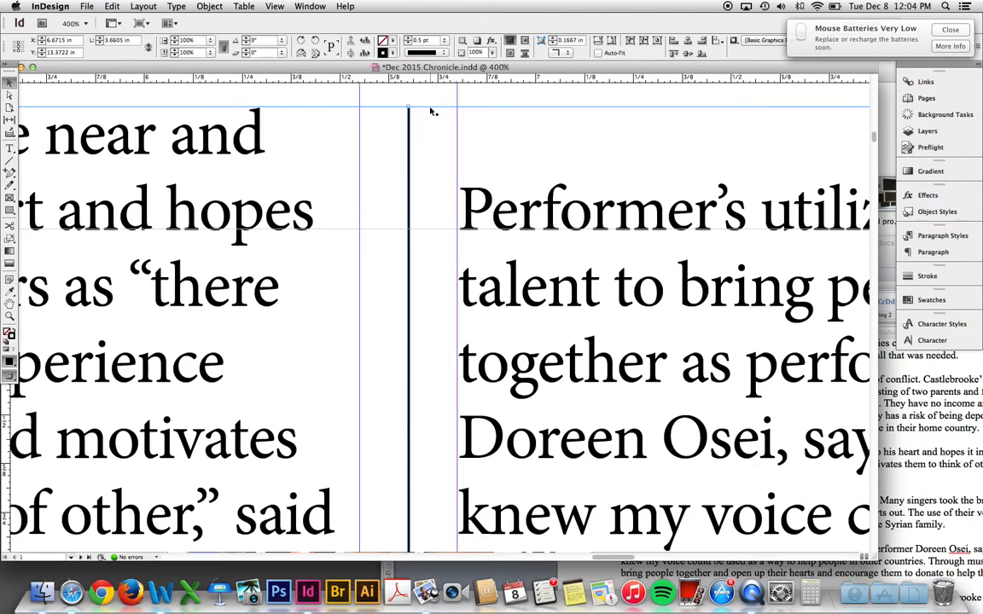
pyautogui.press('super+minus')
pyautogui.press('super+minus')
pyautogui.press('super+minus')
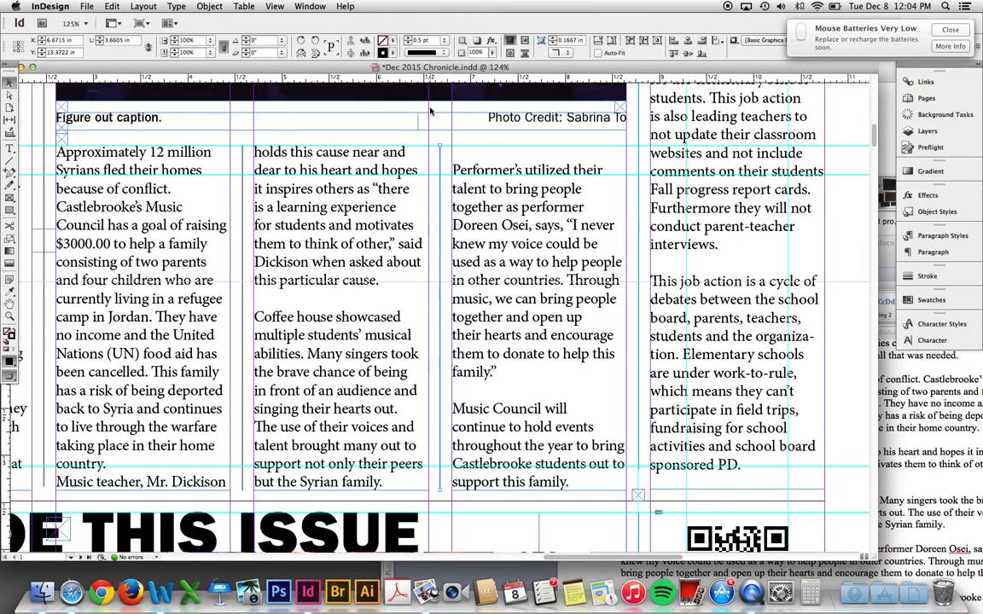
# - Delete the blank line above "Performer's utilized their talent" atop the third column
pyautogui.press('t')
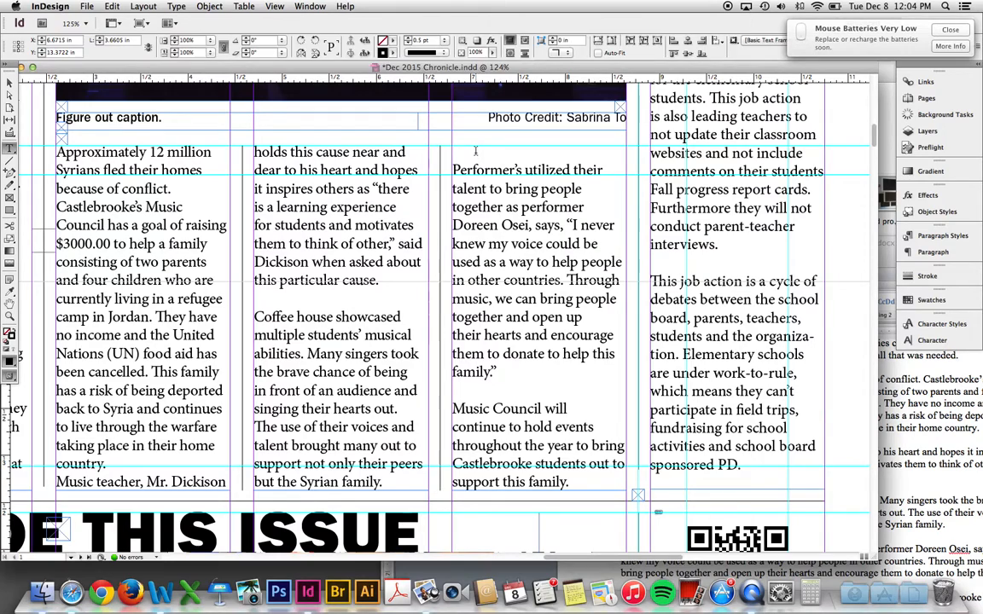
pyautogui.click(357, 481)
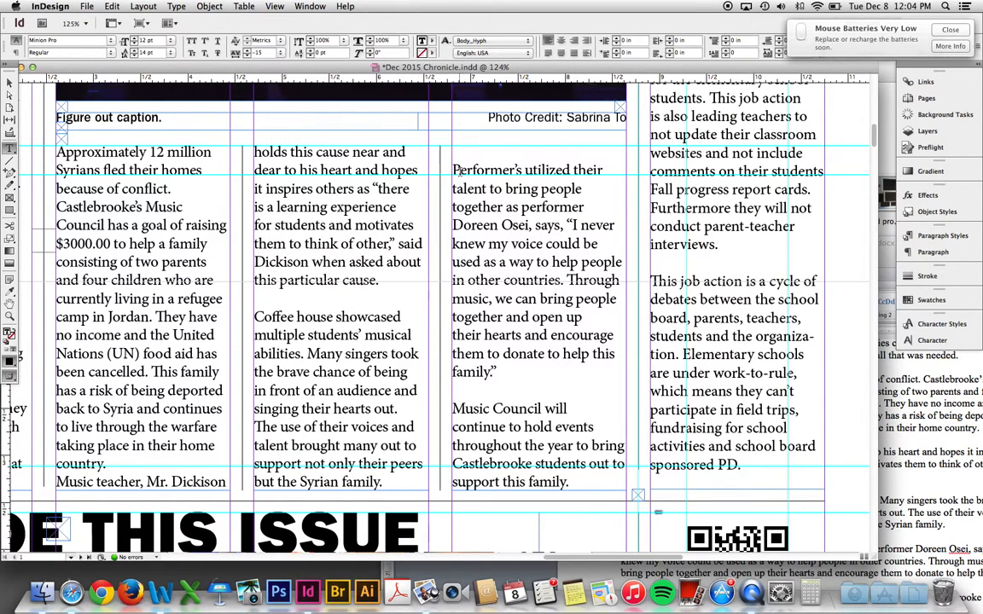
pyautogui.press('BackSpace')
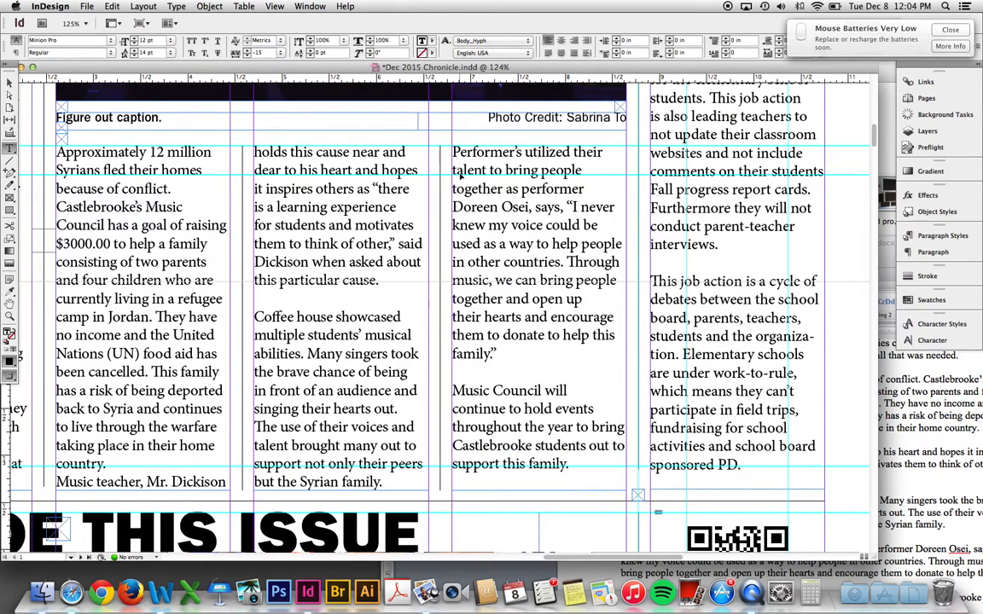
pyautogui.press('Escape')
pyautogui.press('super+minus')
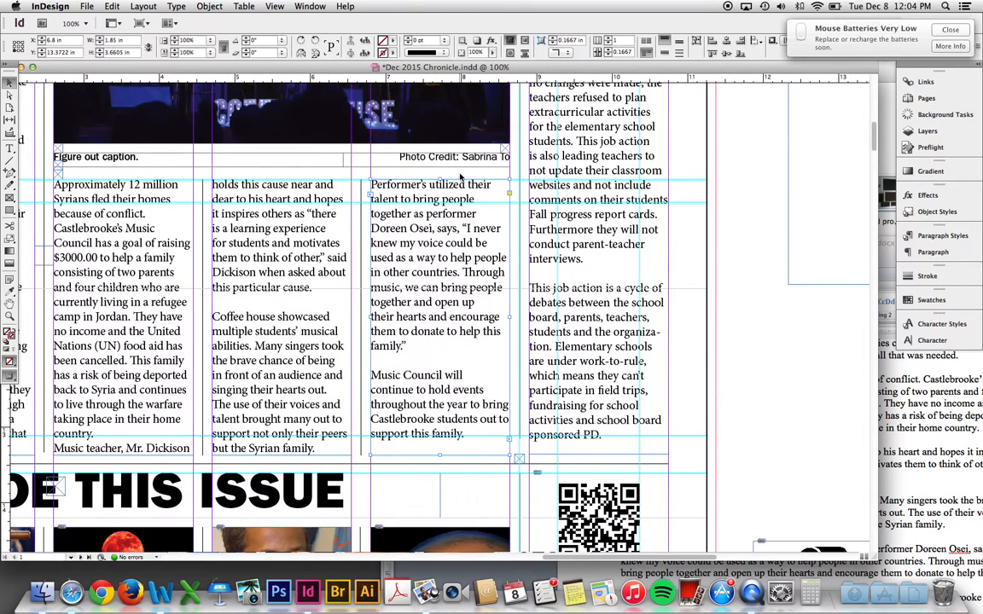
pyautogui.hscroll(-5, 362, 427)
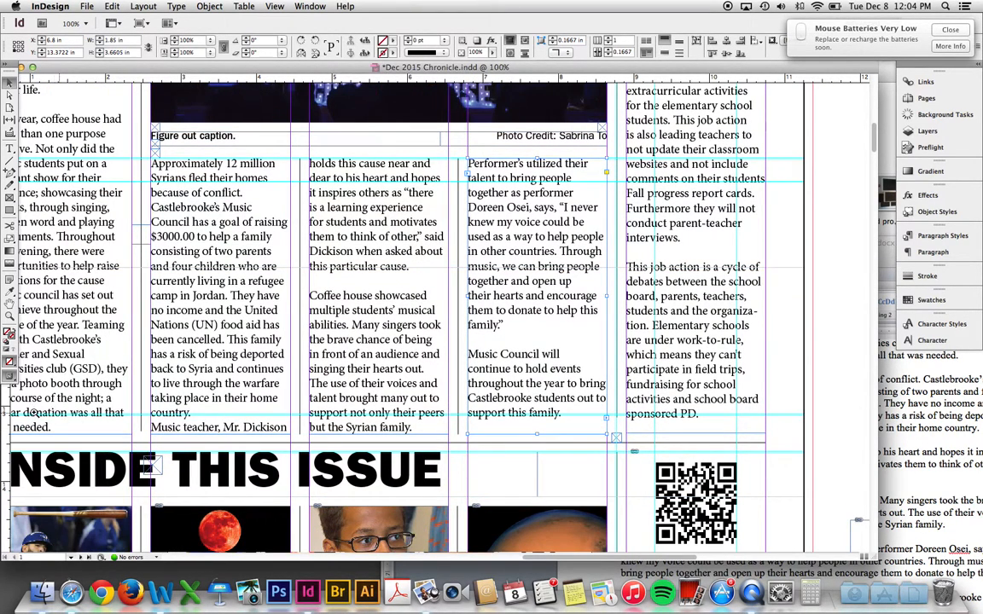
pyautogui.moveTo(26, 375); pyautogui.dragTo(248, 498)
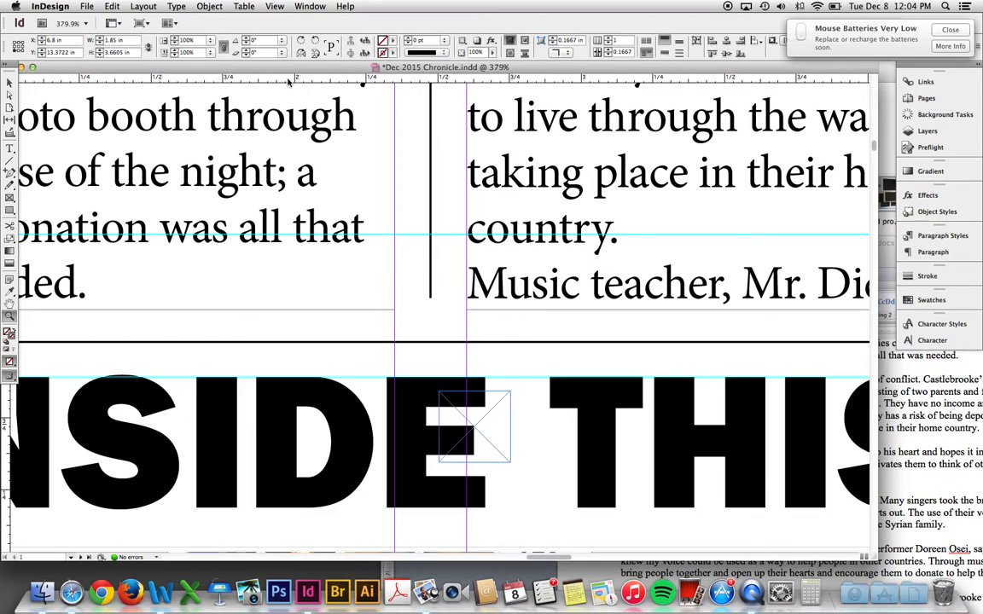
# - Reposition a horizontal guide near the bottom of the body columns
pyautogui.hscroll(-5, 413, 151)
pyautogui.moveTo(367, 321); pyautogui.dragTo(347, 311)
pyautogui.moveTo(651, 339); pyautogui.dragTo(452, 319)
pyautogui.moveTo(707, 310); pyautogui.dragTo(242, 301)
pyautogui.moveTo(651, 299); pyautogui.dragTo(482, 287)
# - Align the bottom ends of the column rules between the body columns
pyautogui.press('v')
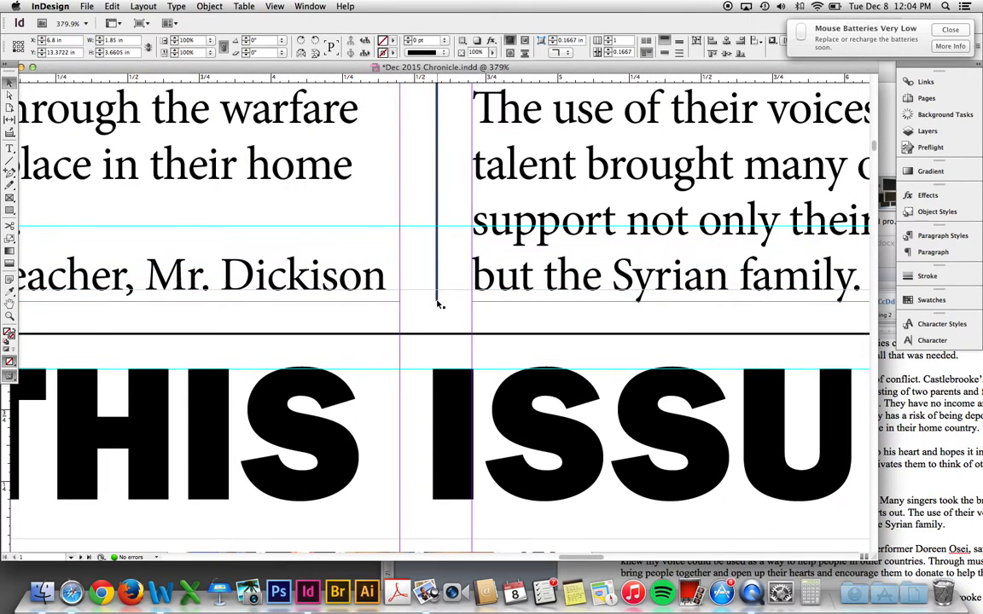
pyautogui.click(438, 299)
pyautogui.moveTo(438, 299); pyautogui.dragTo(438, 298)
pyautogui.hscroll(10, 611, 295)
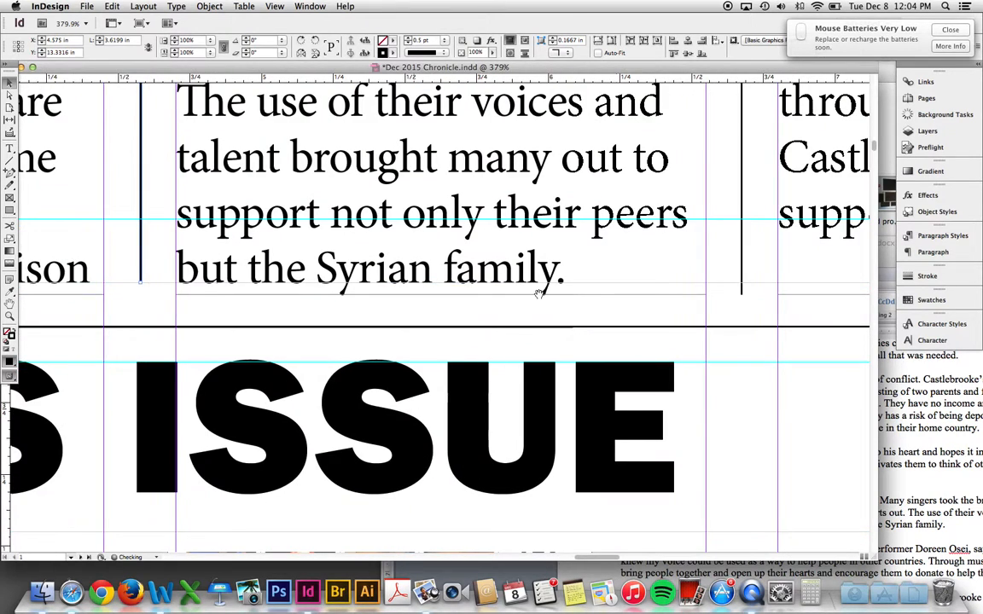
pyautogui.hscroll(1, 453, 291)
pyautogui.click(539, 292)
pyautogui.moveTo(540, 296); pyautogui.dragTo(540, 293)
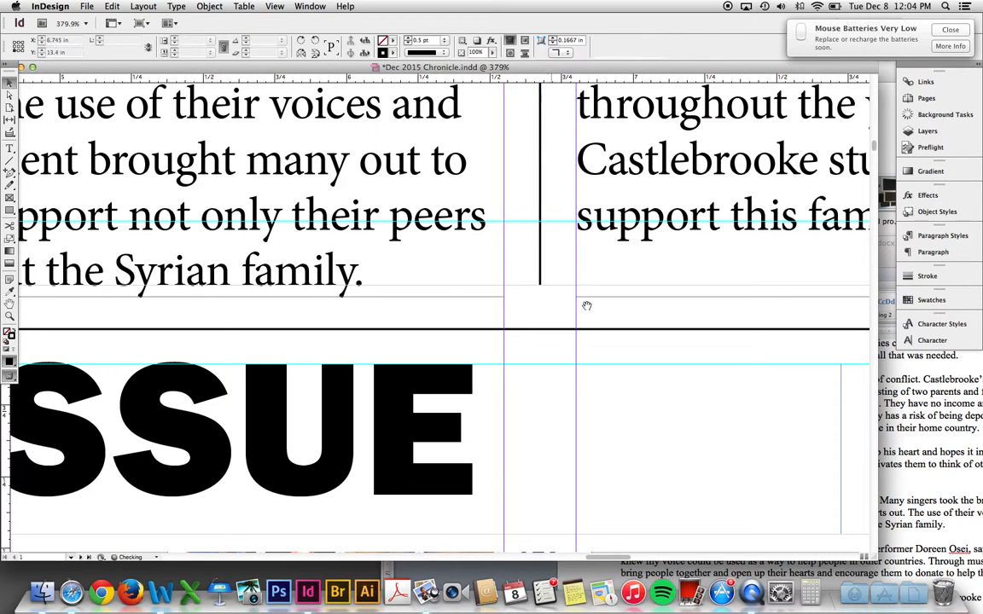
pyautogui.hscroll(8, 511, 319)
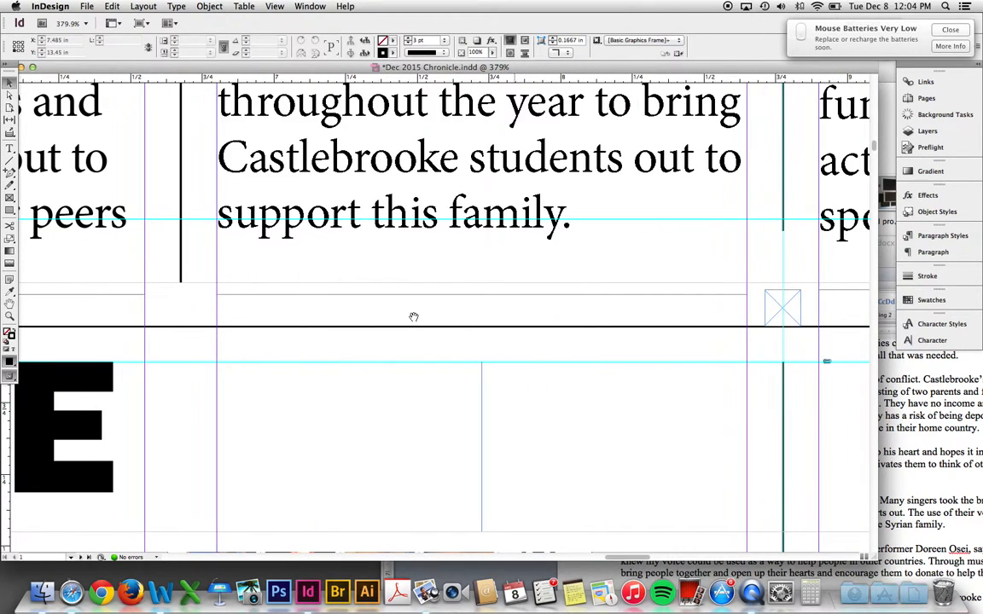
pyautogui.hscroll(8, 288, 318)
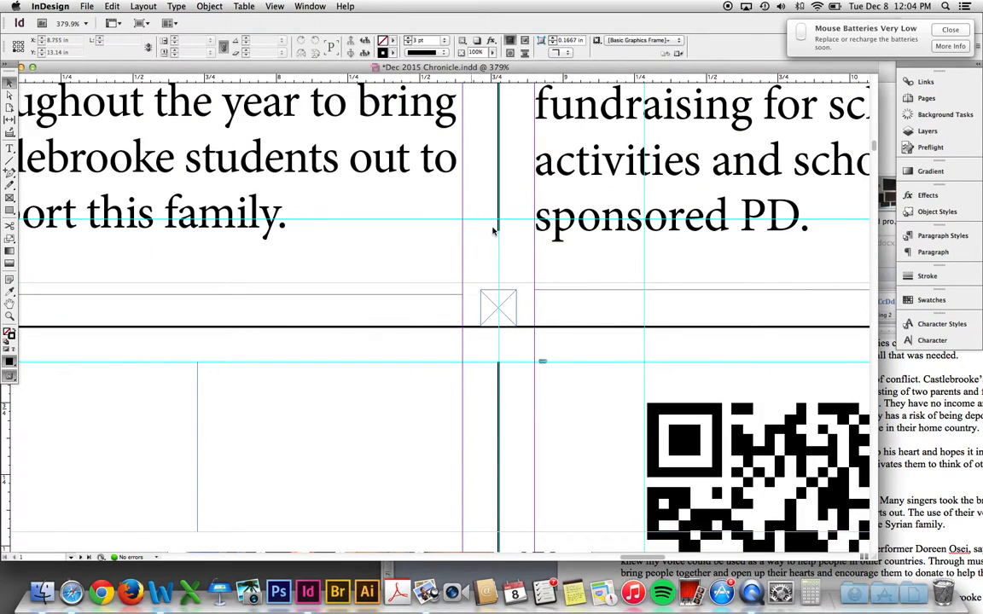
# - Extend the rule beside the side story down to a length of 9.4497 in
pyautogui.click(498, 230)
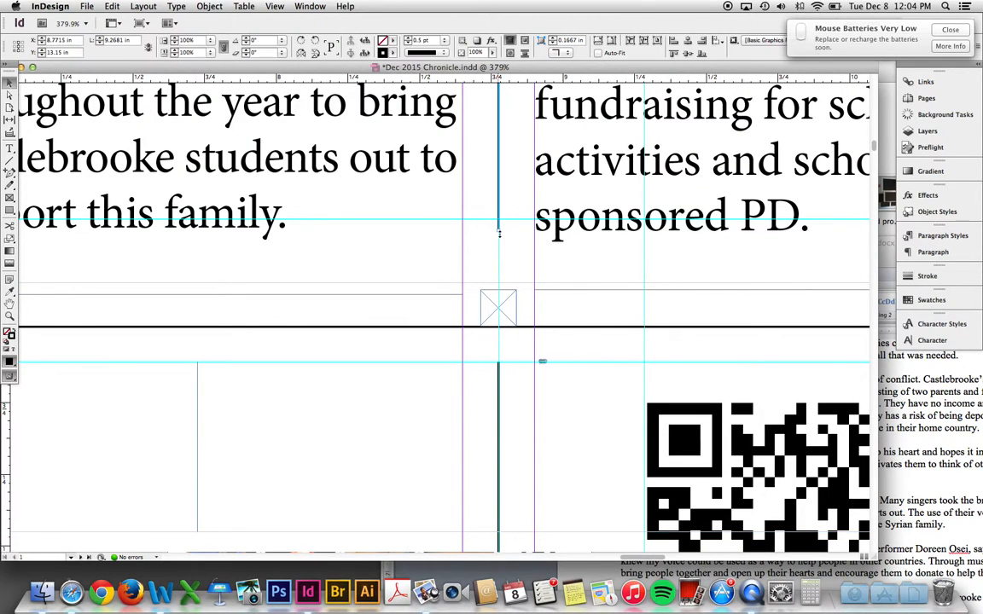
pyautogui.moveTo(499, 231); pyautogui.dragTo(504, 281)
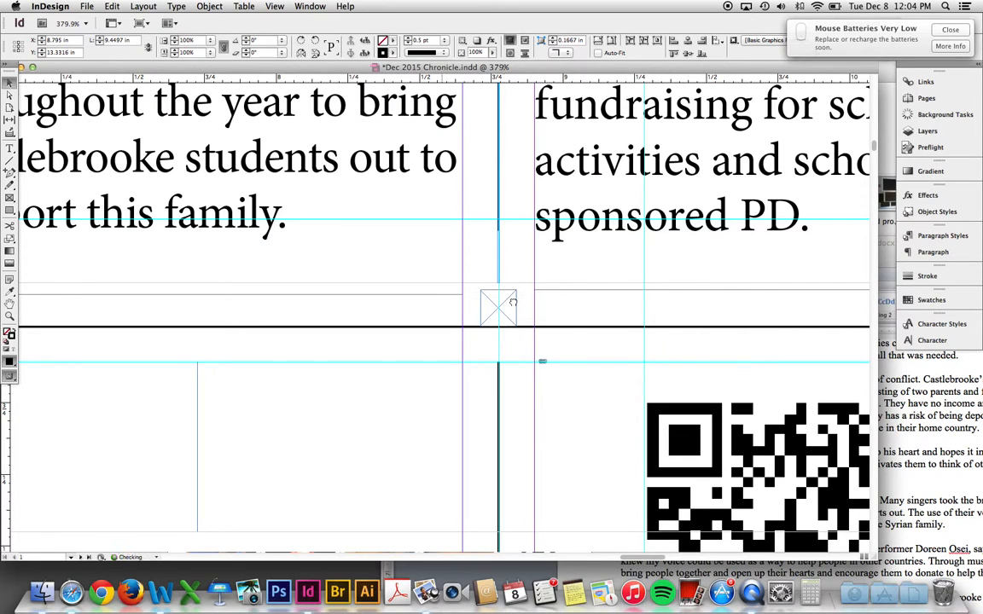
pyautogui.hscroll(-4, 513, 302)
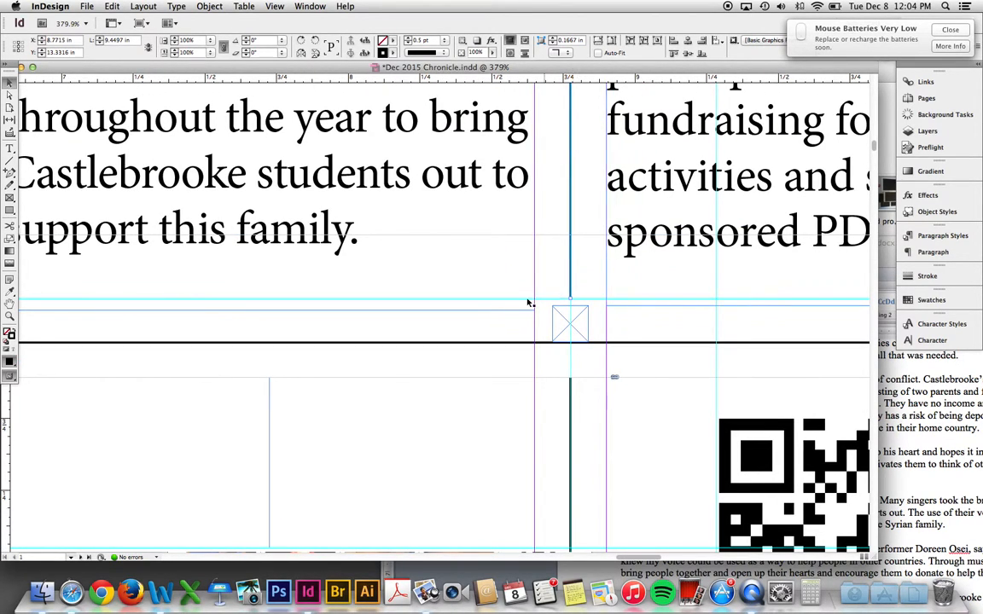
pyautogui.hscroll(-15, 426, 318)
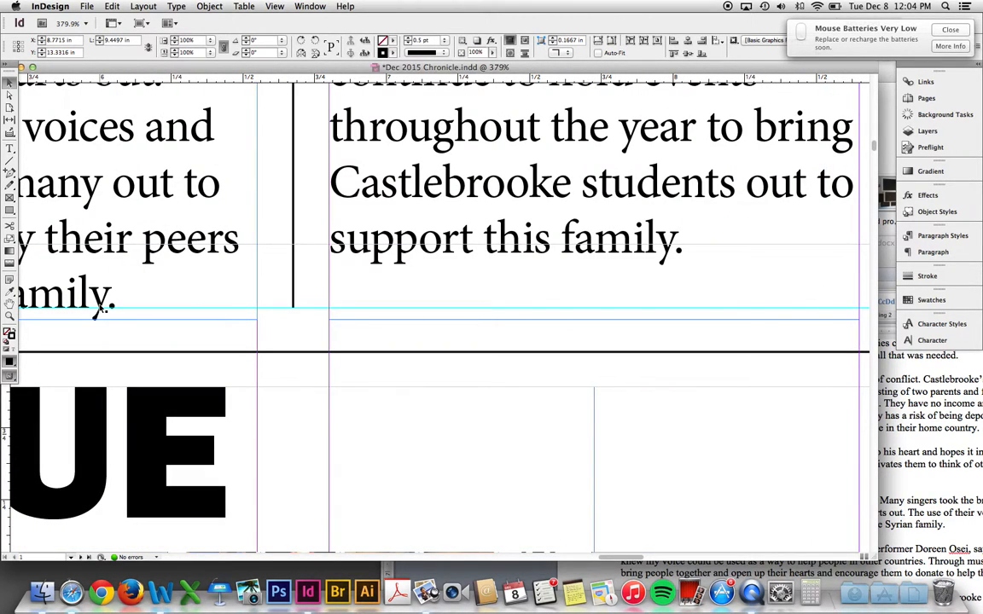
pyautogui.press('super+minus')
pyautogui.press('super+minus')
pyautogui.press('super+minus')
pyautogui.press('super+minus')
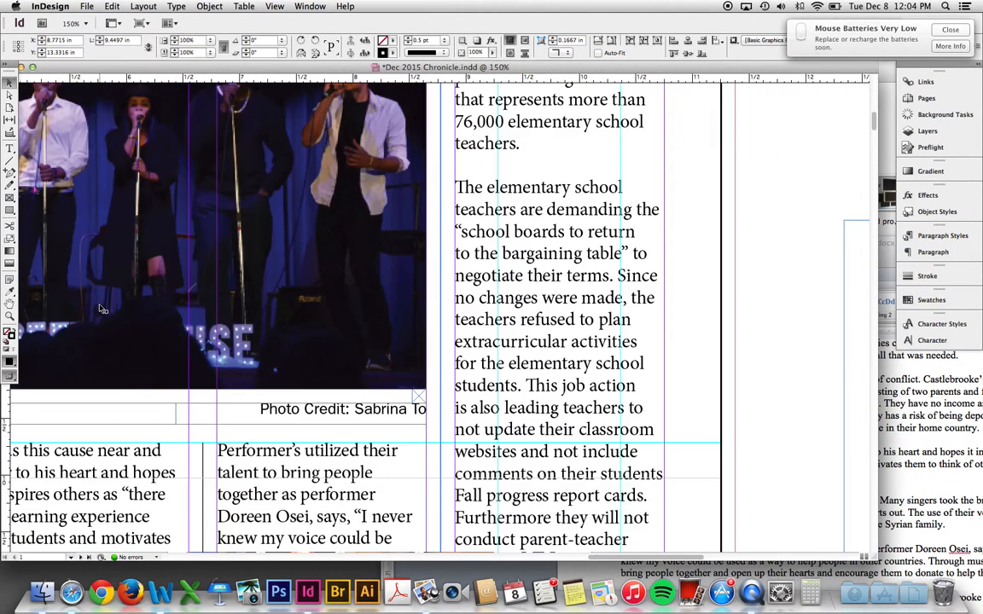
pyautogui.press('super+minus')
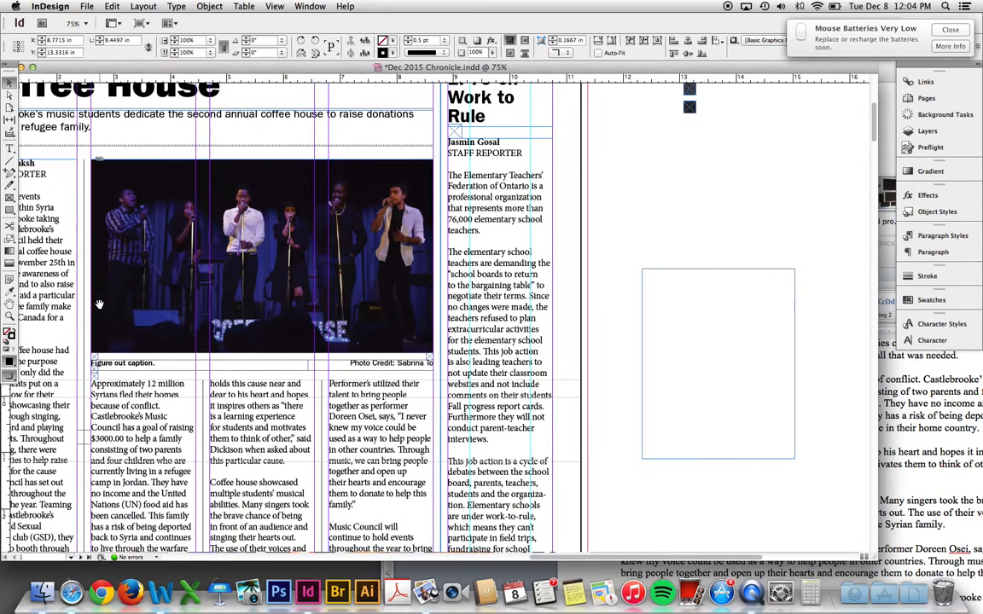
# - Preview the front page without guides and save Dec 2015 Chronicle.indd
pyautogui.moveTo(112, 284); pyautogui.dragTo(273, 289)
pyautogui.press('w')
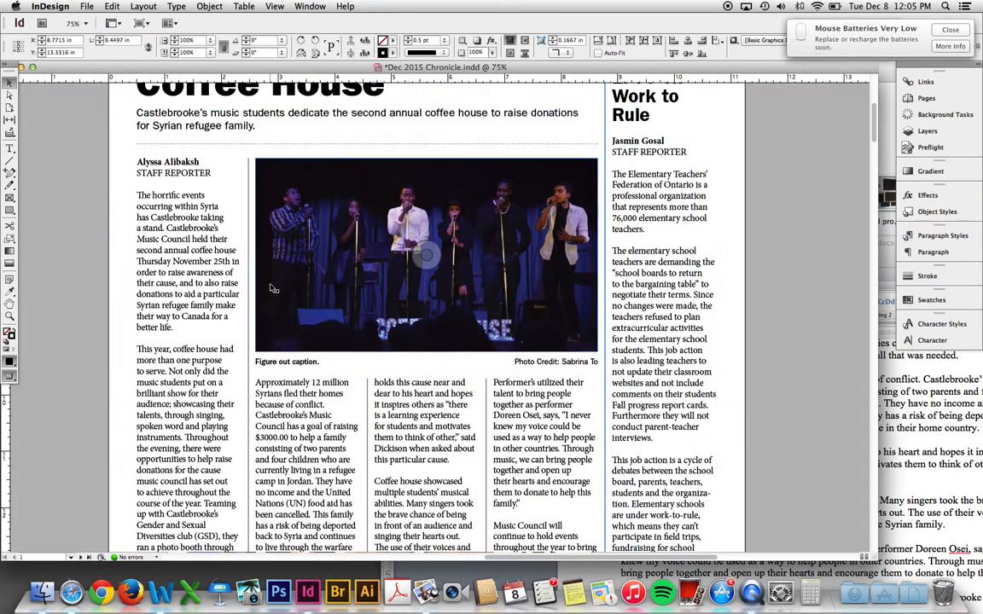
pyautogui.press('super+minus')
pyautogui.moveTo(261, 288); pyautogui.dragTo(384, 295)
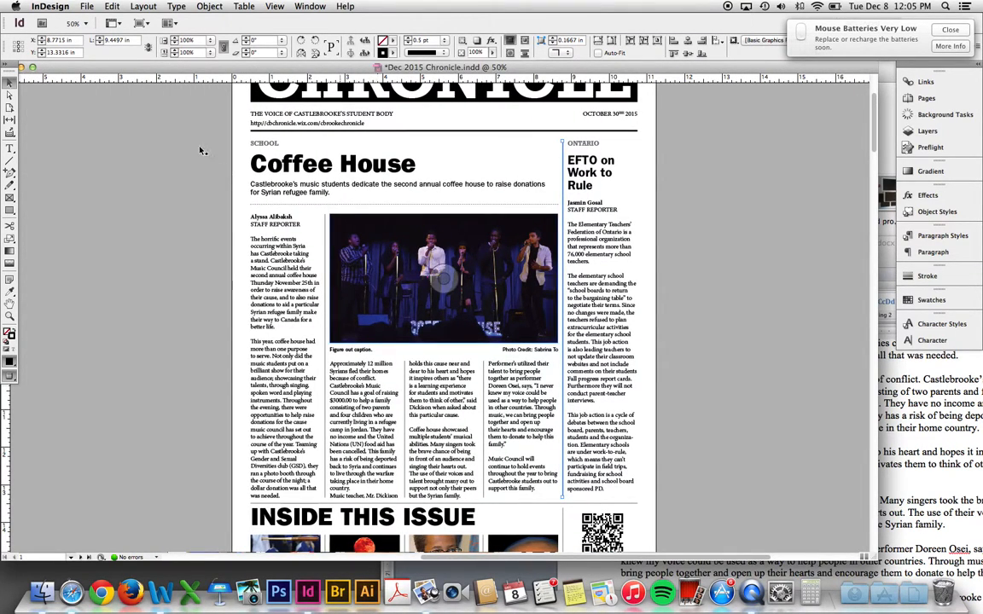
pyautogui.click(86, 6)
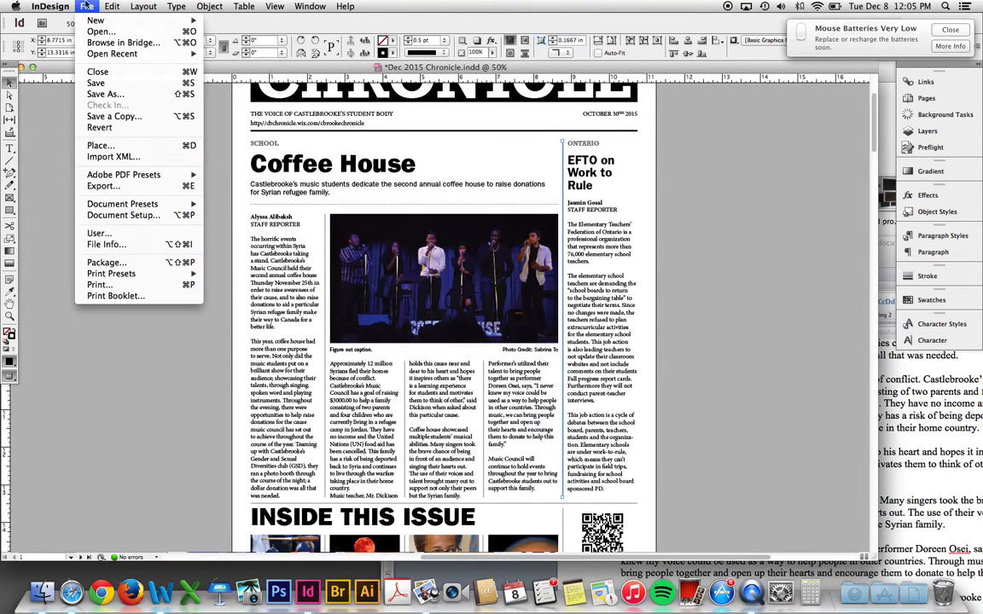
pyautogui.click(104, 83)
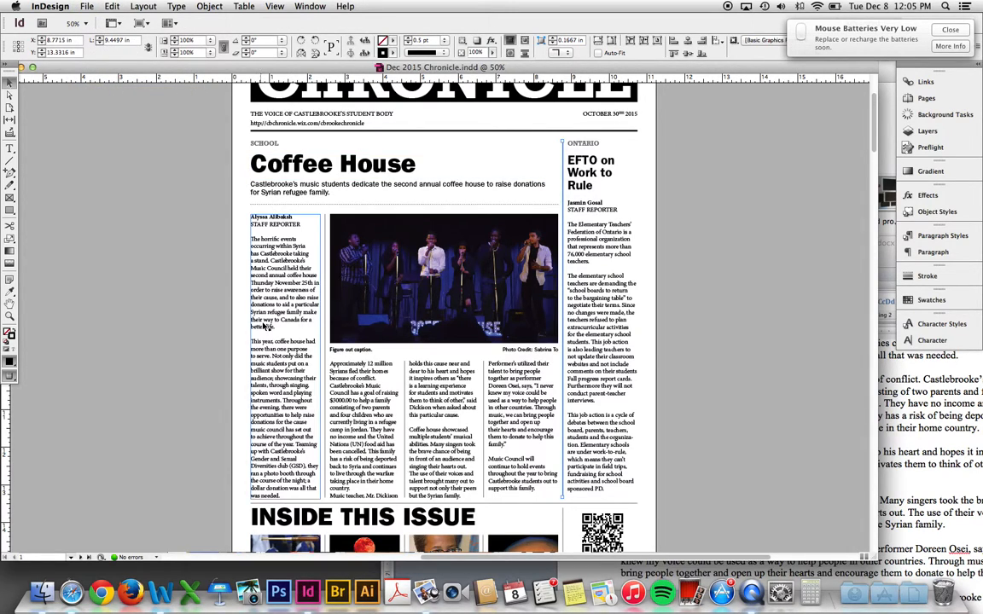
# - Nudge the concert photo up within its frame to 3.4505 in and save again
pyautogui.click(460, 291)
pyautogui.press('Up')
pyautogui.press('Up')
pyautogui.press('Up')
pyautogui.press('Up')
pyautogui.press('Up')
pyautogui.press('Up')
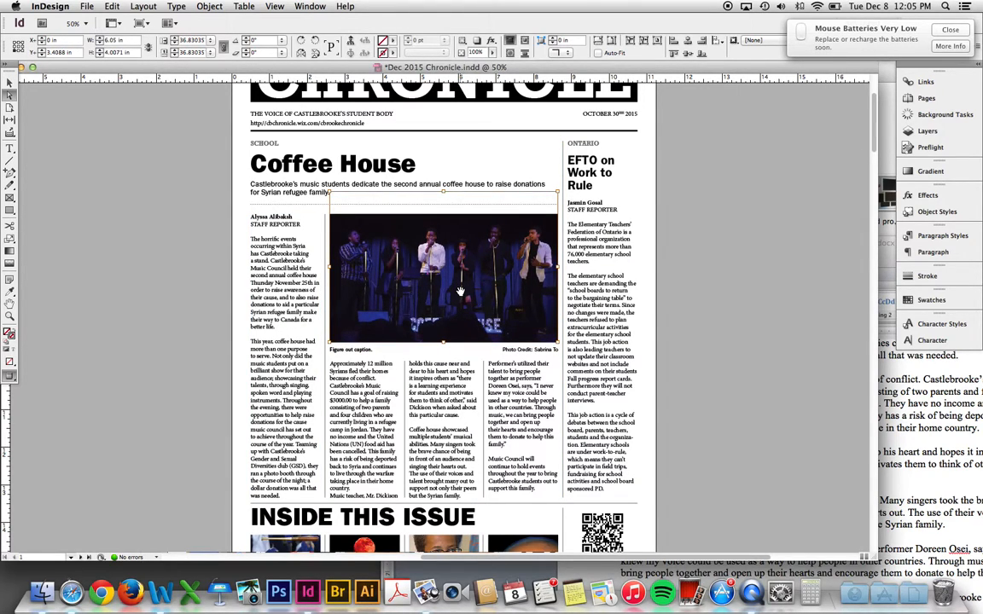
pyautogui.press('Down')
pyautogui.press('Down')
pyautogui.press('Down')
pyautogui.press('Down')
pyautogui.press('Up')
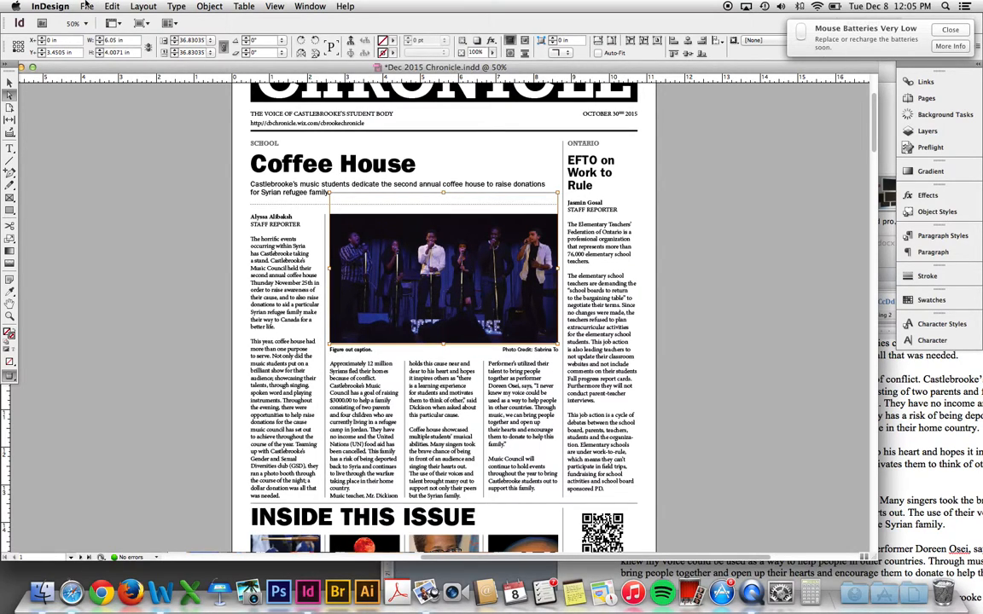
pyautogui.click(86, 5)
pyautogui.click(88, 76)
pyautogui.click(93, 112)
pyautogui.press('v')
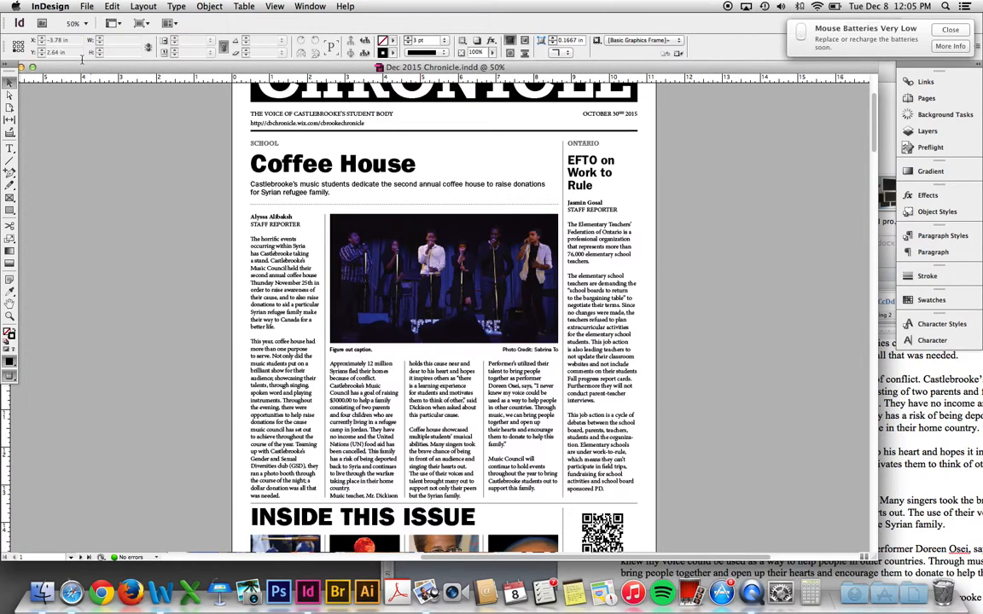
pyautogui.click(86, 5)
pyautogui.click(239, 118)
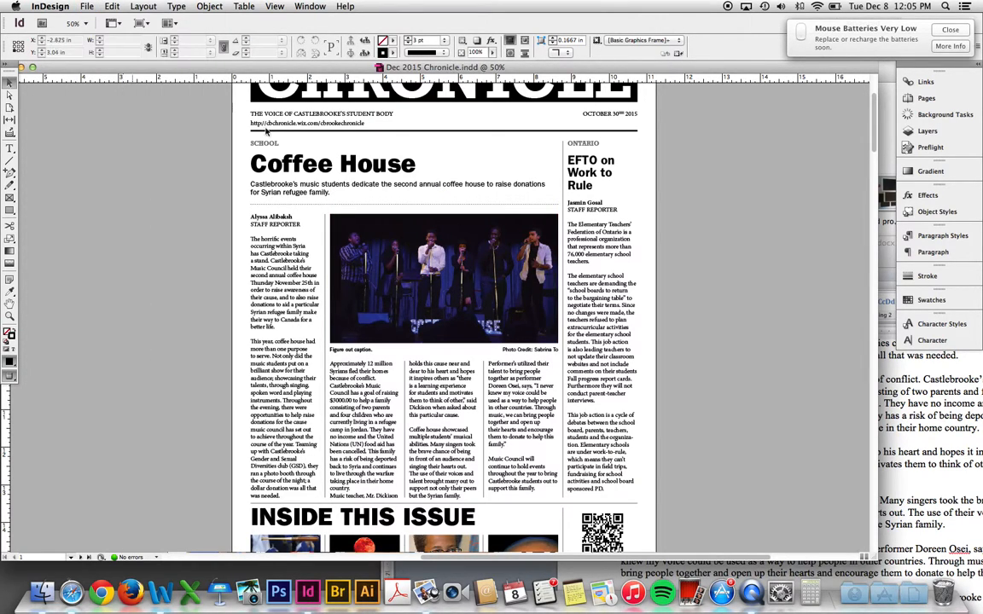